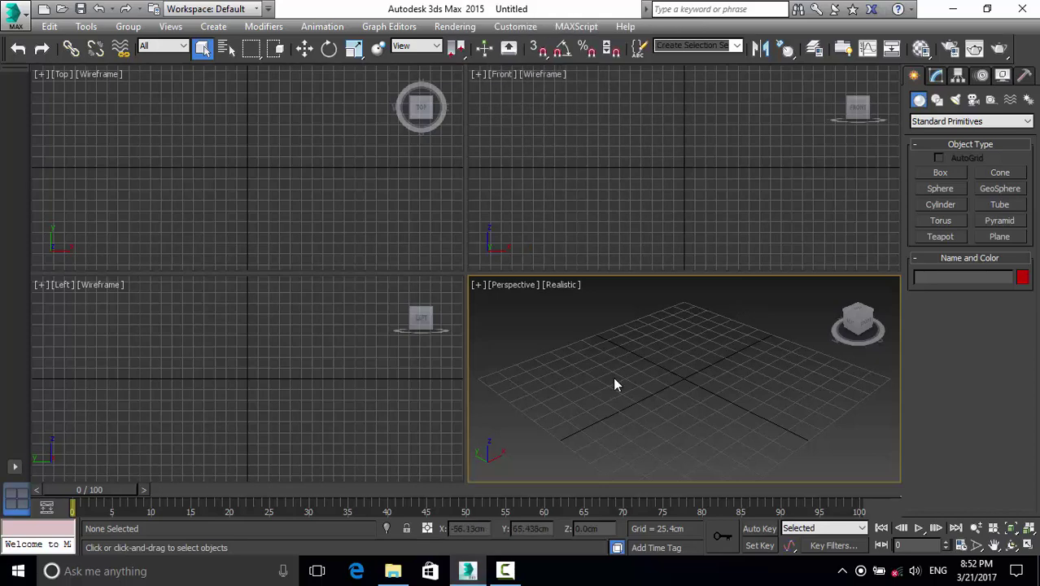
Step: Maximize the Perspective viewport with Alt+W and zoom out on the empty grid
click(510, 576)
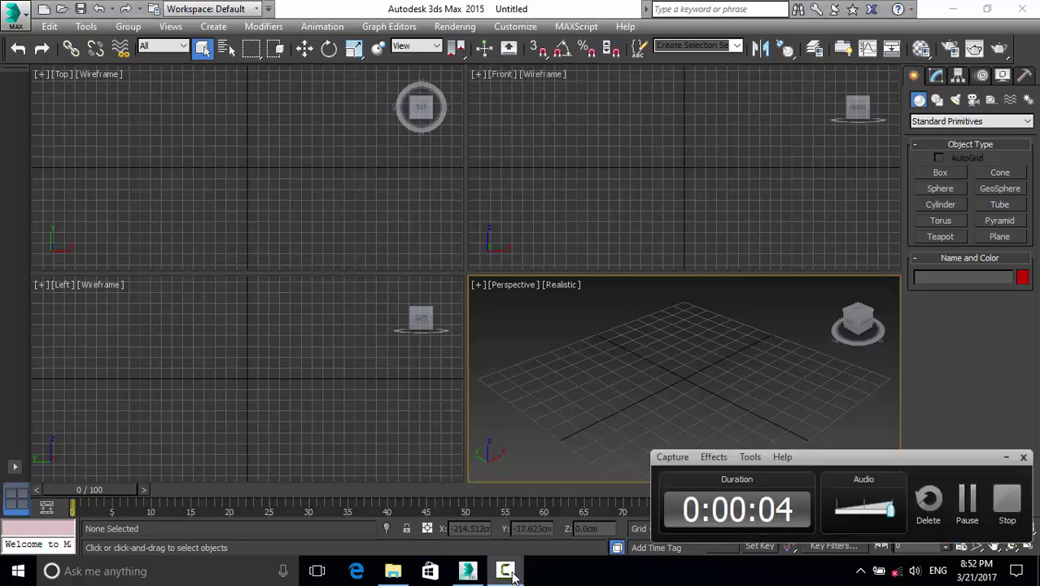
click(510, 575)
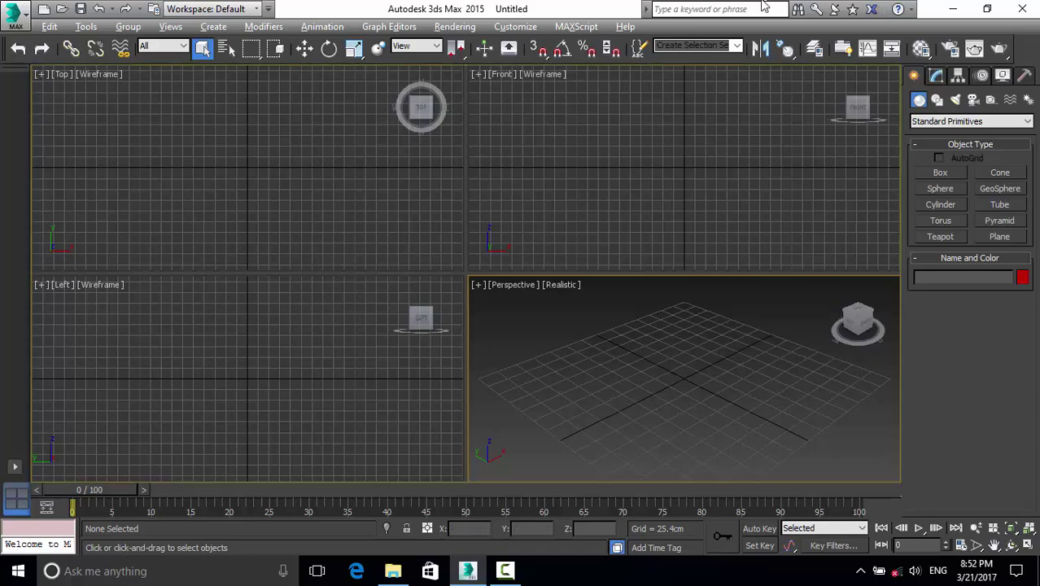
key(alt+w)
scroll(435, 300, down, 1)
scroll(462, 354, down, 1)
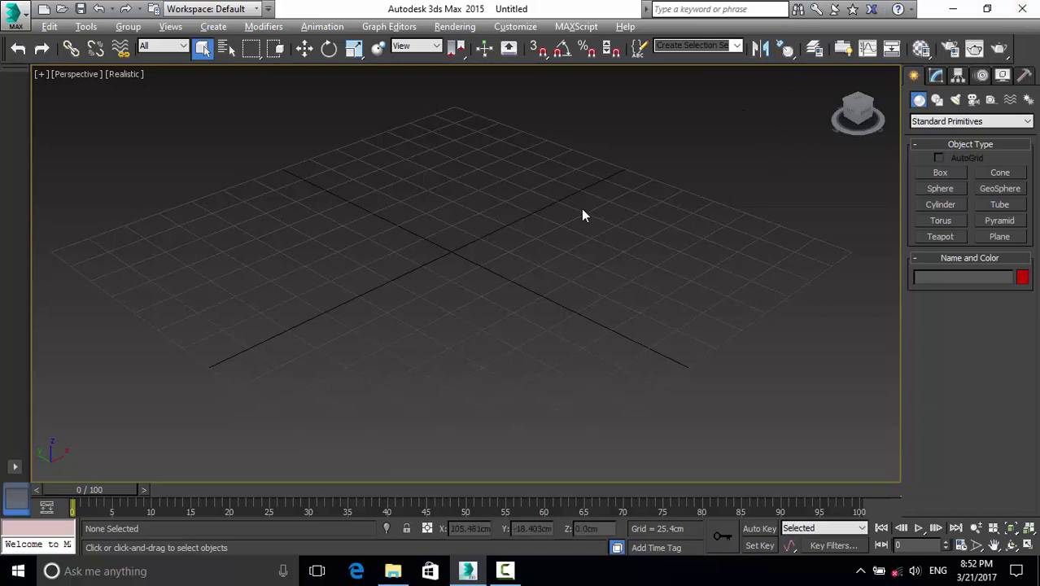
scroll(581, 210, down, 2)
scroll(564, 179, up, 2)
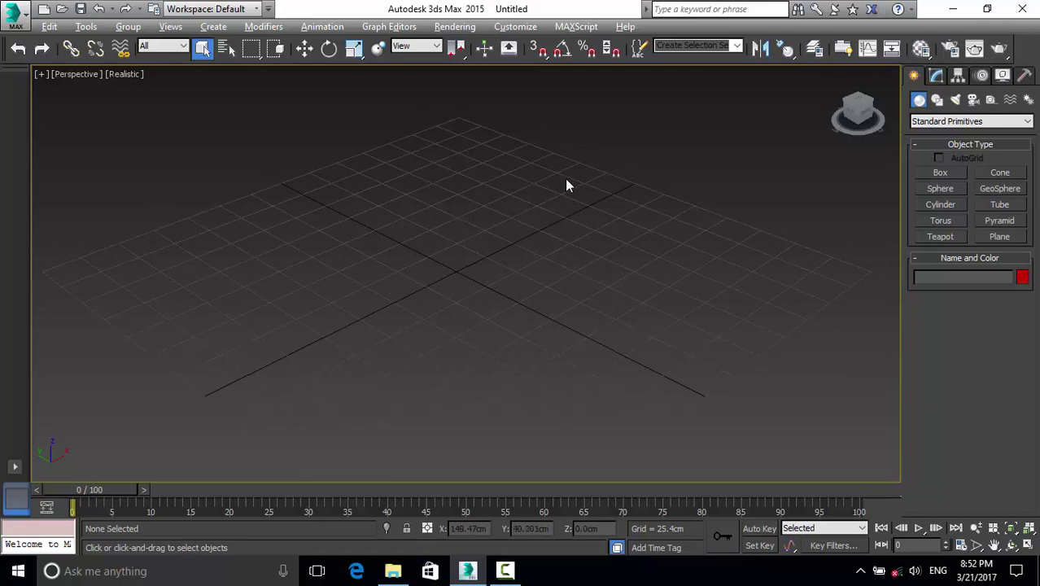
scroll(565, 196, down, 2)
scroll(549, 220, up, 1)
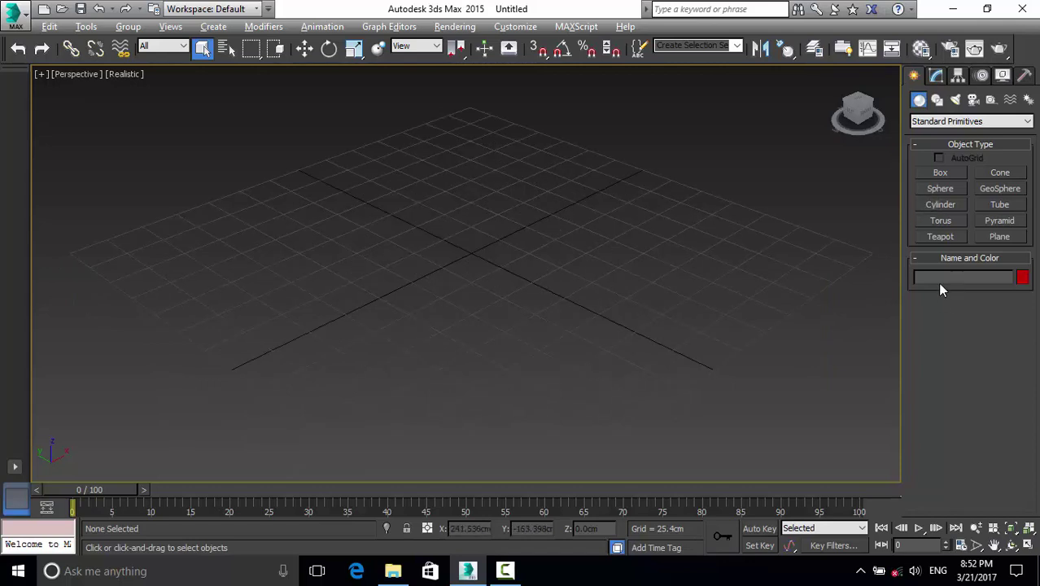
Step: Draw a large floor plane about 357 by 353 cm and raise it slightly above the grid
click(986, 238)
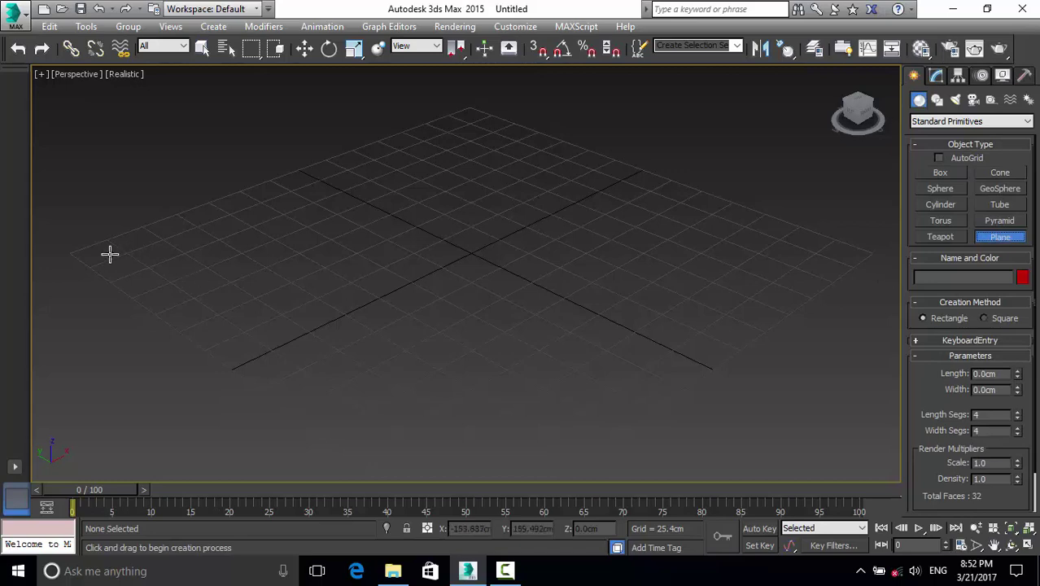
drag(71, 251, 869, 252)
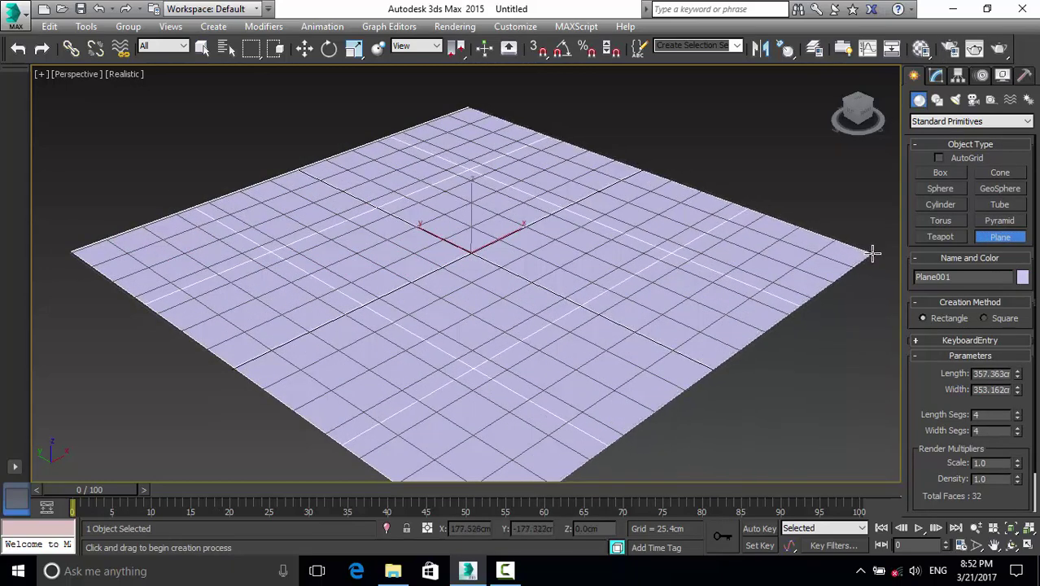
drag(869, 252, 872, 253)
click(305, 48)
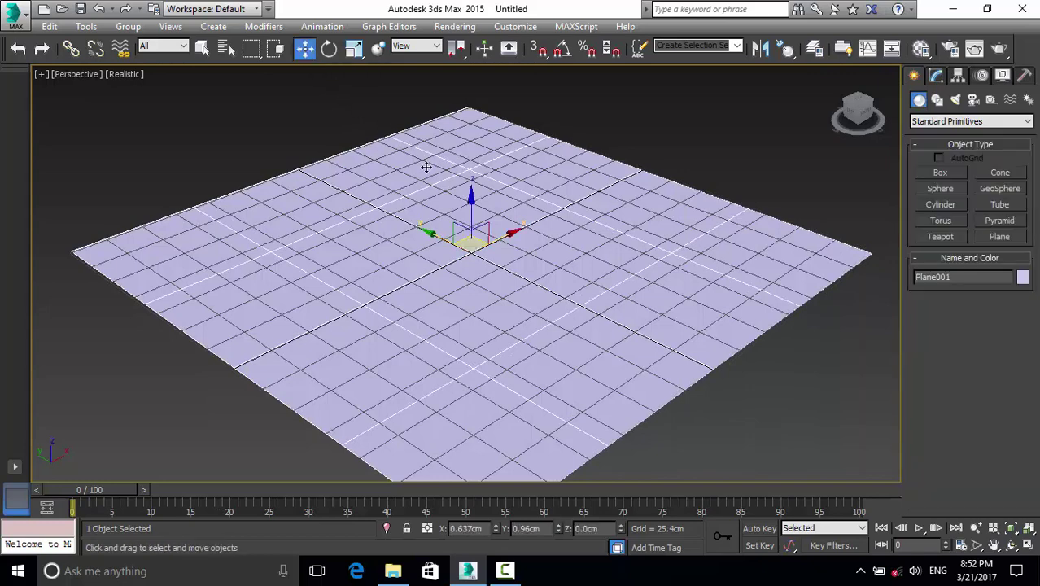
drag(471, 198, 471, 197)
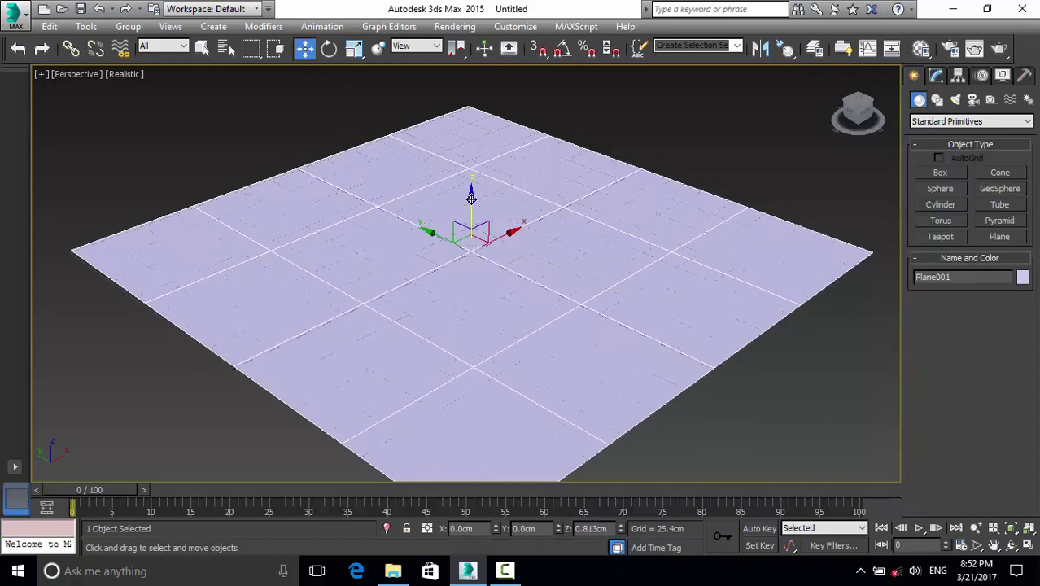
Step: Set the plane's length and width segments to 1 and lift it clear of the grid
click(936, 76)
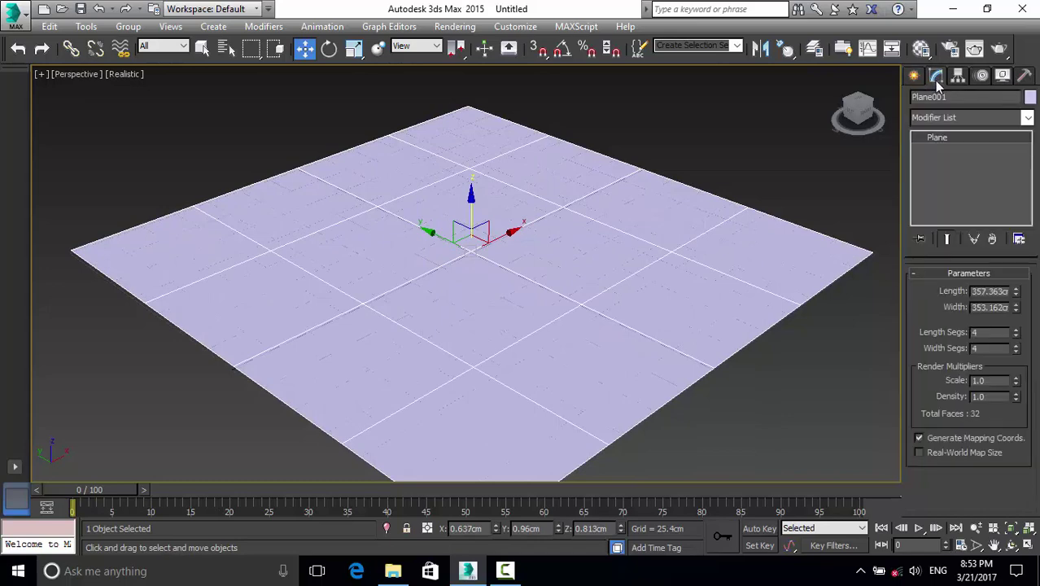
drag(1015, 336, 1016, 363)
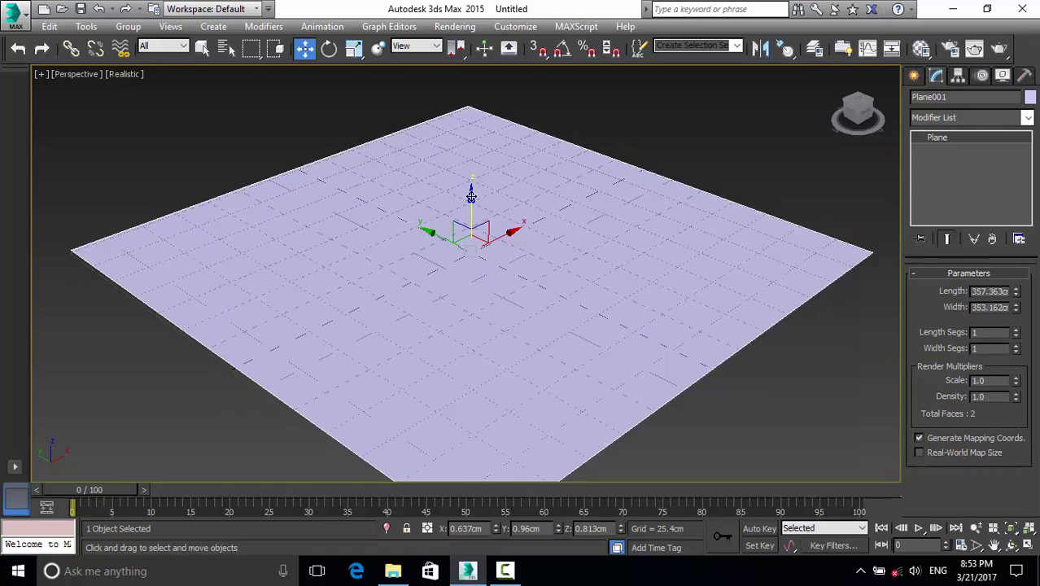
drag(471, 195, 502, 199)
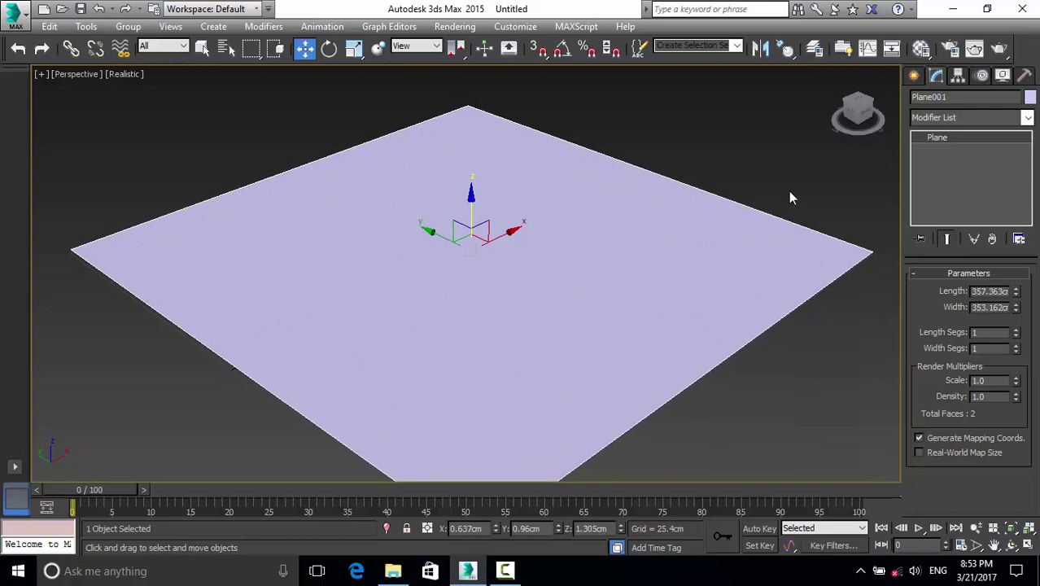
click(913, 82)
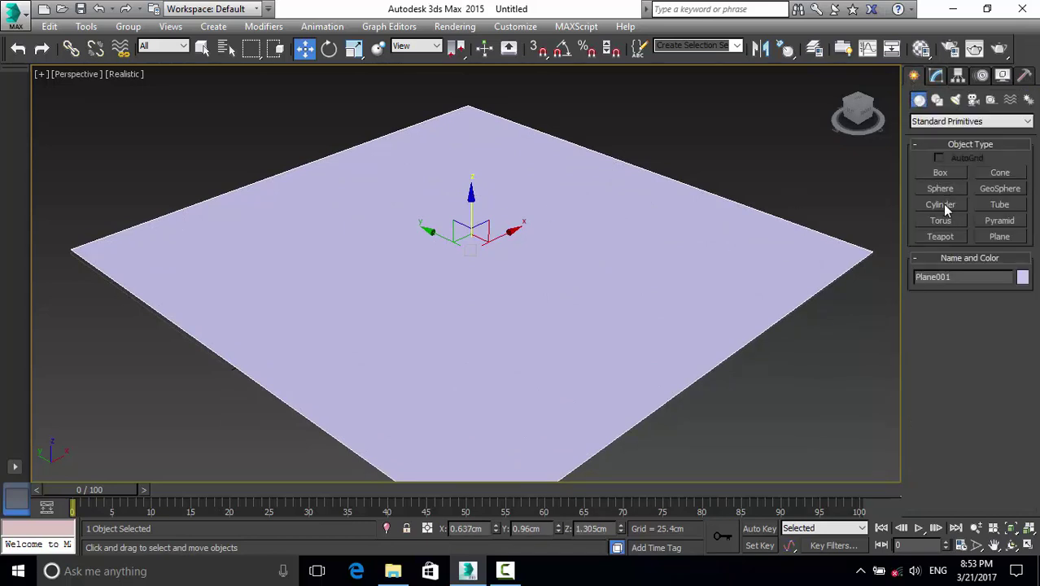
Step: Create a pink cylinder about 9.79 cm radius and 71.171 cm tall, with 5 height segments and 18 sides
click(943, 208)
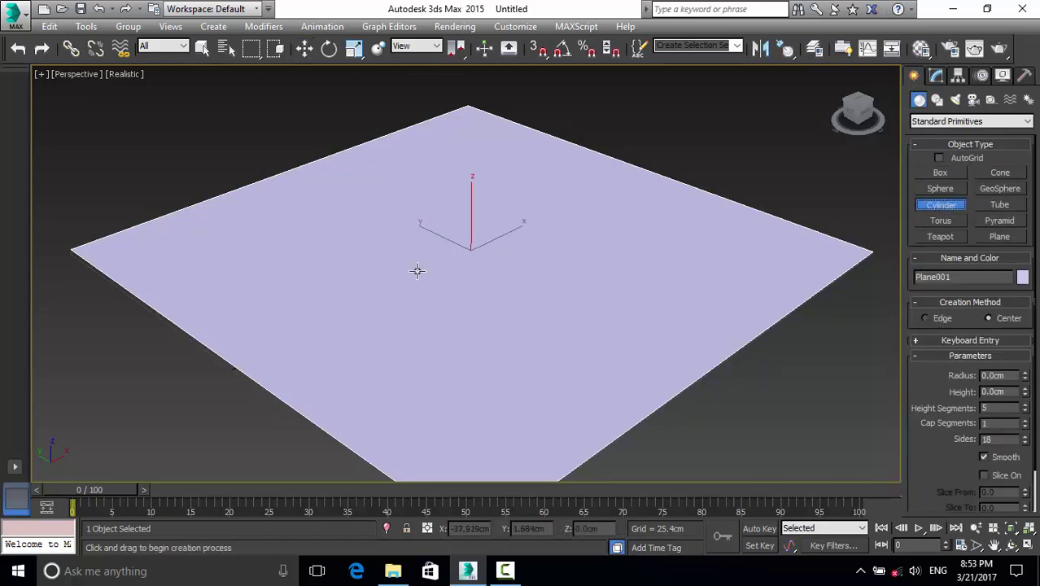
drag(402, 271, 423, 278)
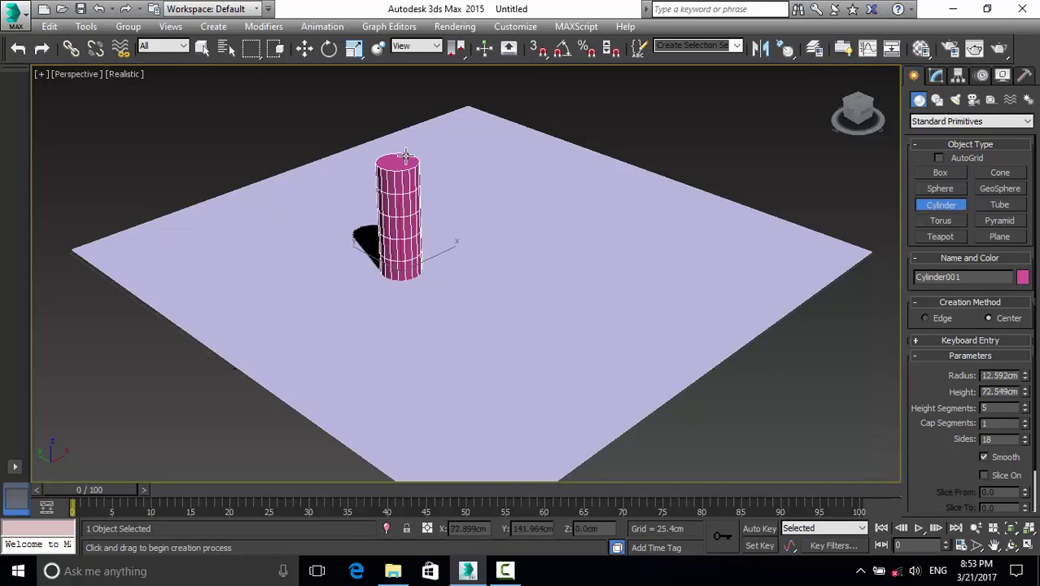
click(405, 159)
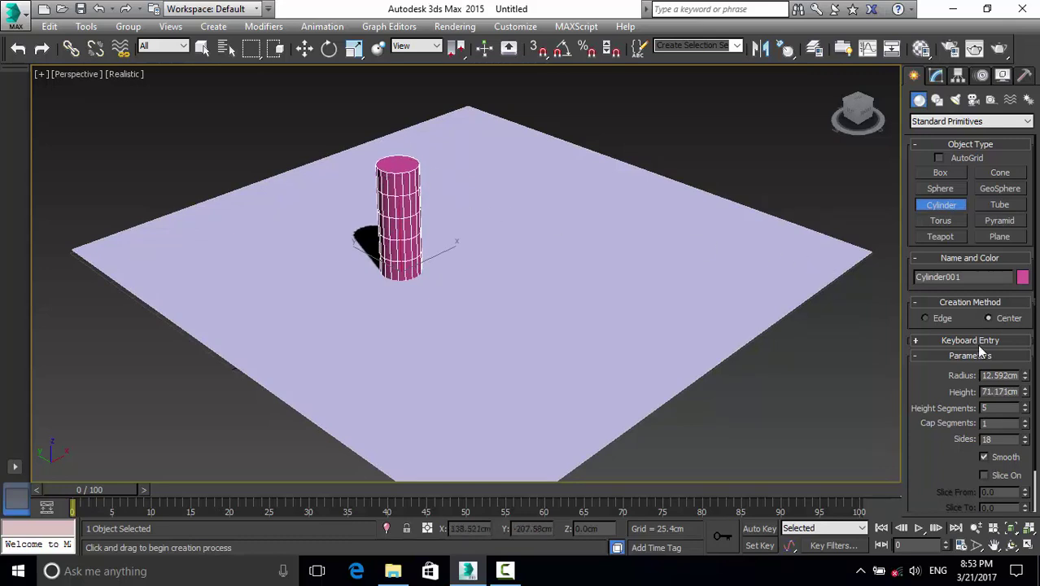
drag(1026, 379, 1026, 382)
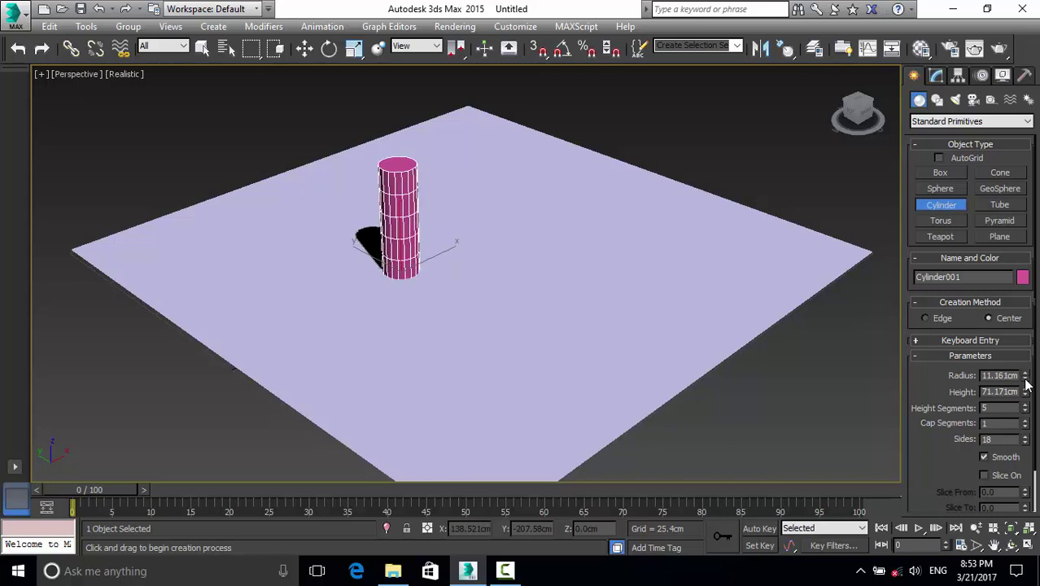
drag(1027, 383, 1026, 387)
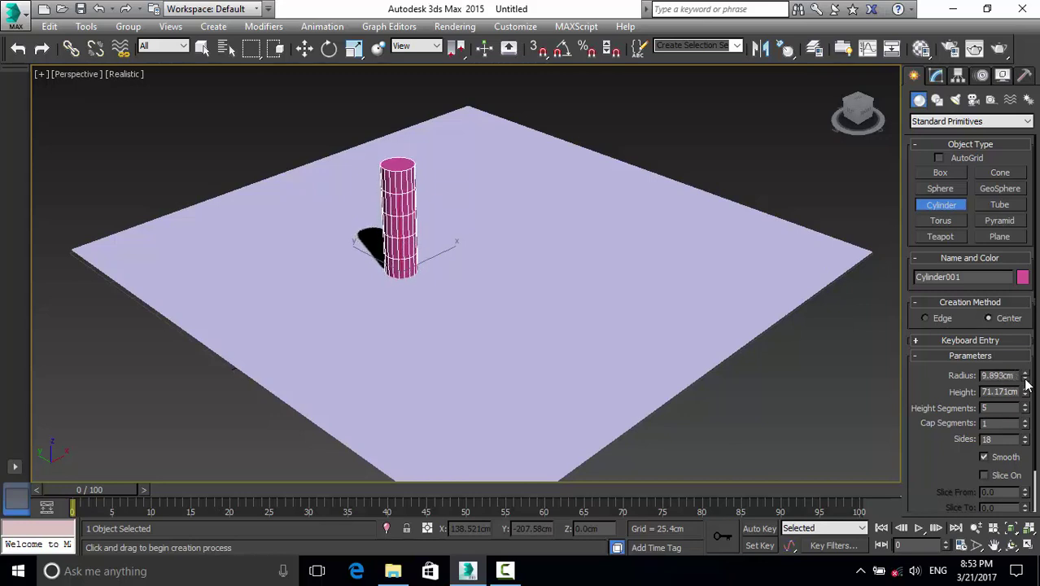
click(399, 233)
click(303, 49)
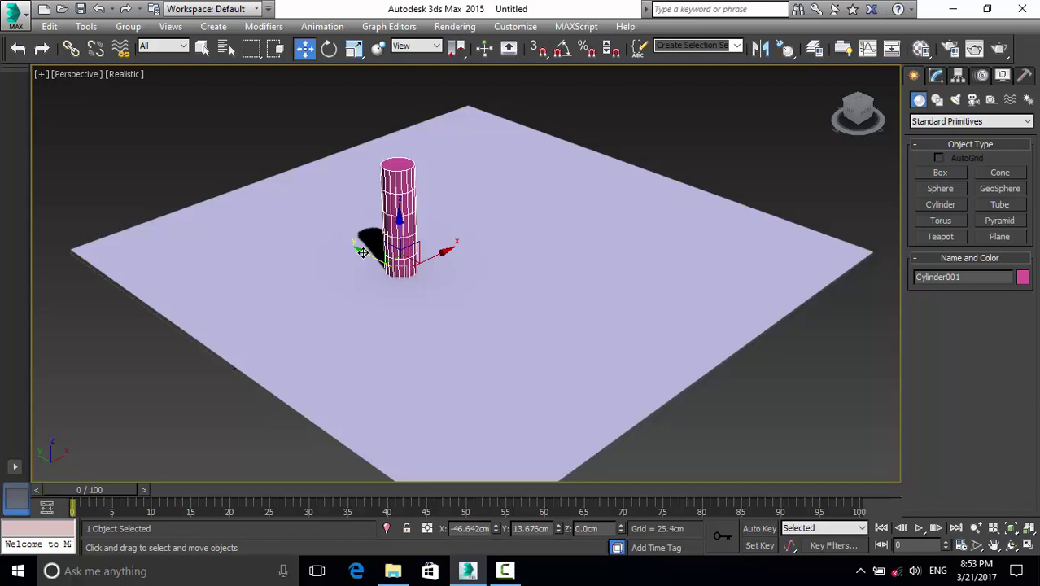
Step: Shift-copy the cylinder once, then copy the pair, giving four pink cylinders
shift+drag(362, 252, 399, 300)
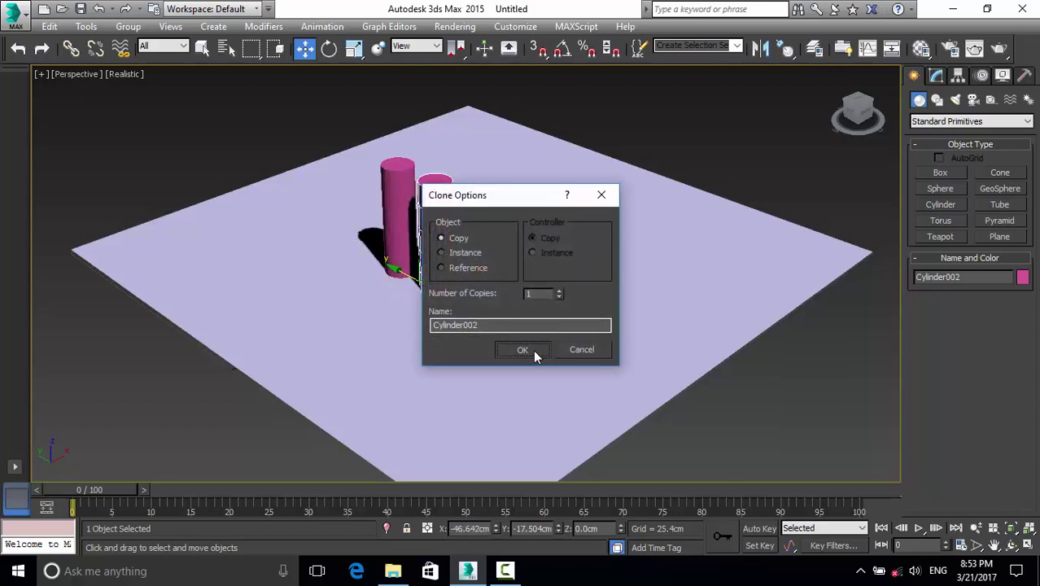
click(533, 351)
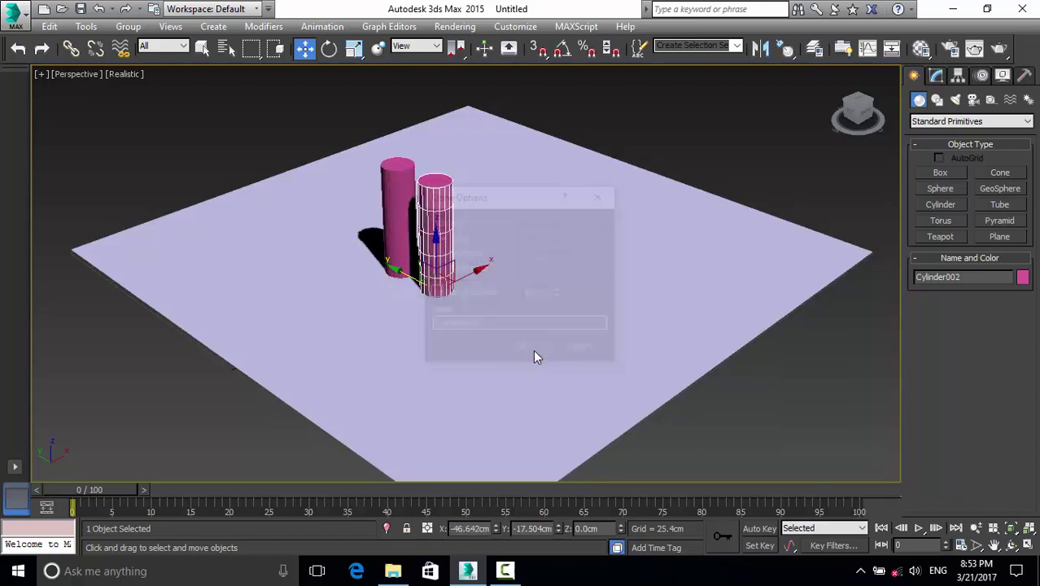
ctrl+click(403, 221)
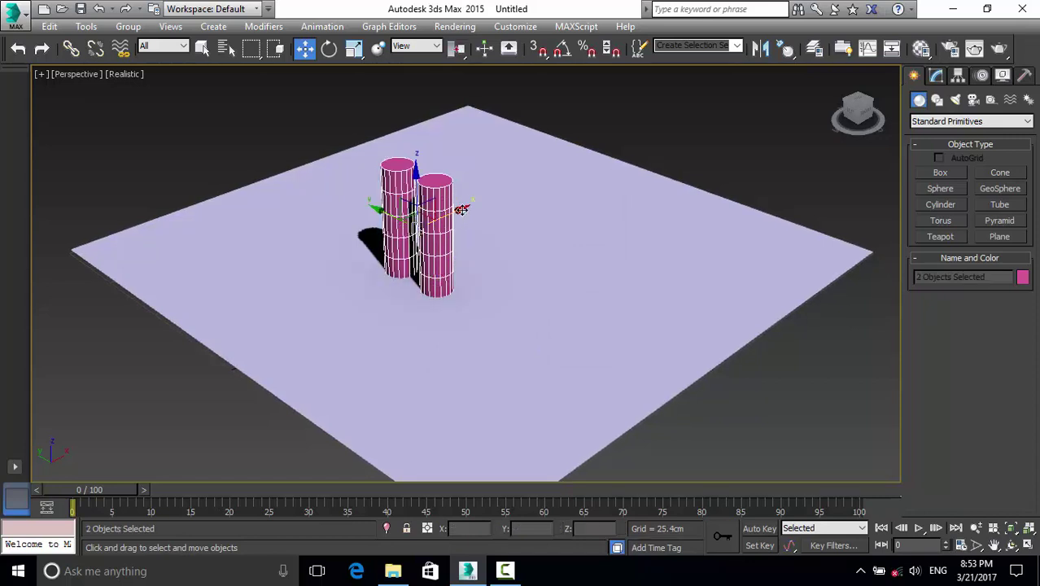
shift+drag(461, 210, 501, 186)
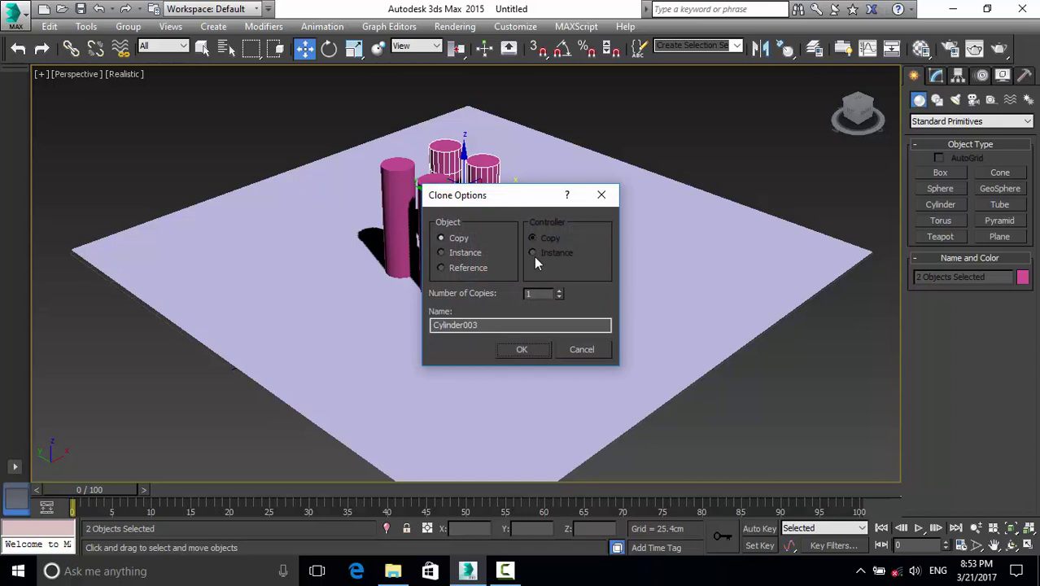
click(520, 352)
click(328, 49)
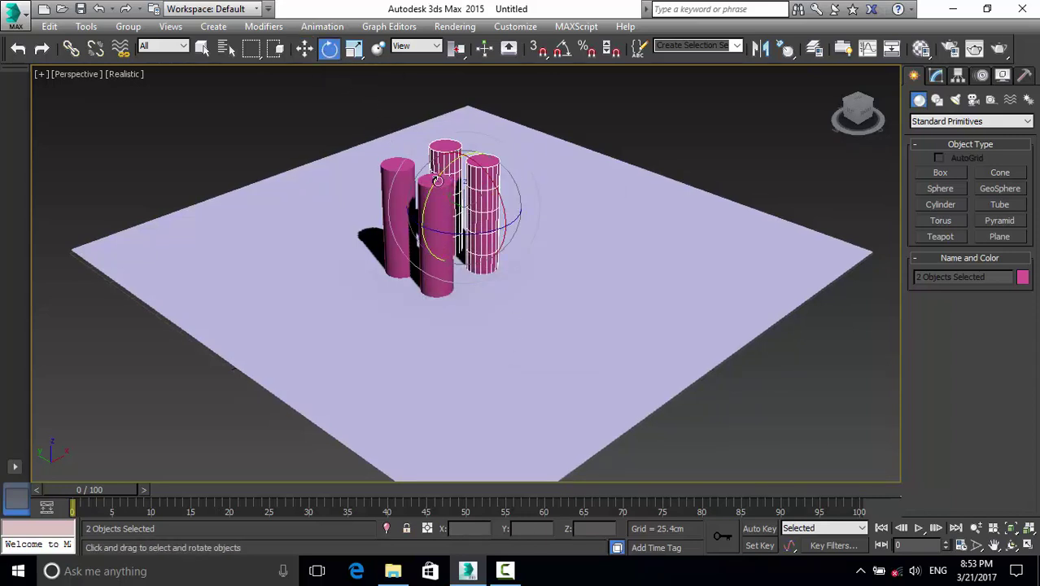
Step: Tilt two selected cylinders about 29 degrees, then tilt the two upright ones as well
drag(440, 176, 414, 230)
click(402, 198)
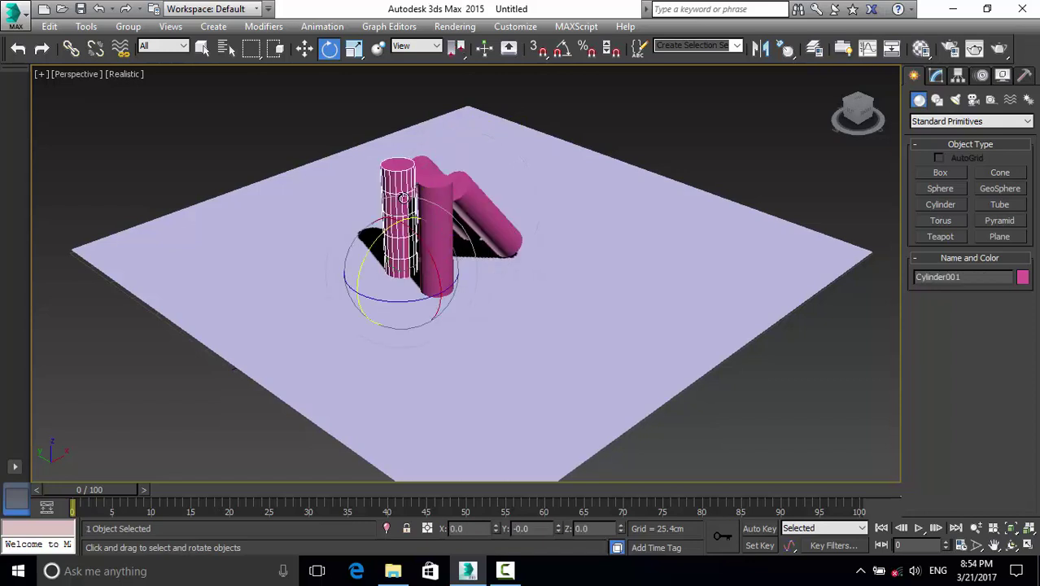
ctrl+click(425, 200)
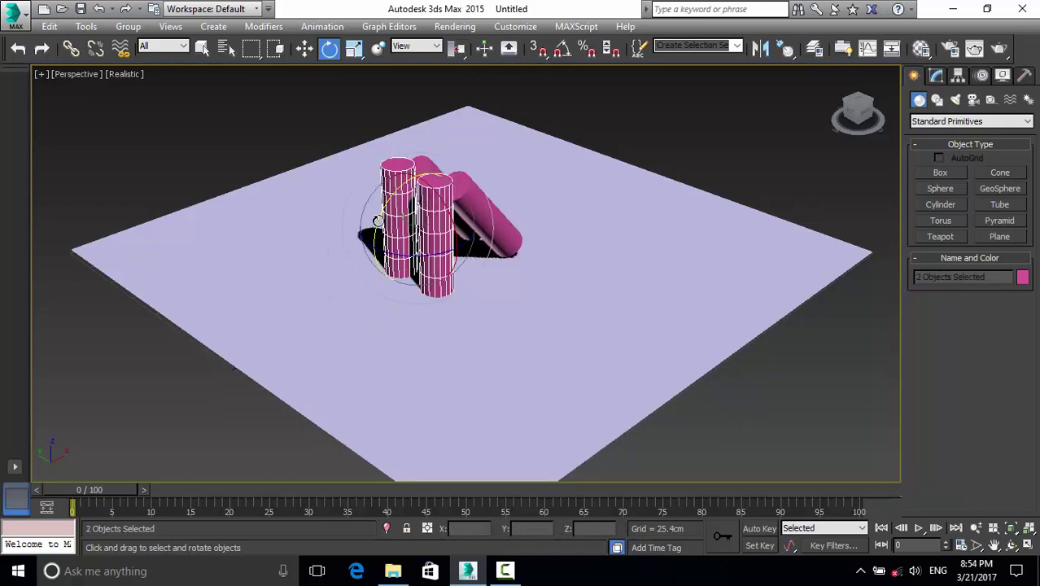
drag(382, 221, 493, 193)
click(304, 48)
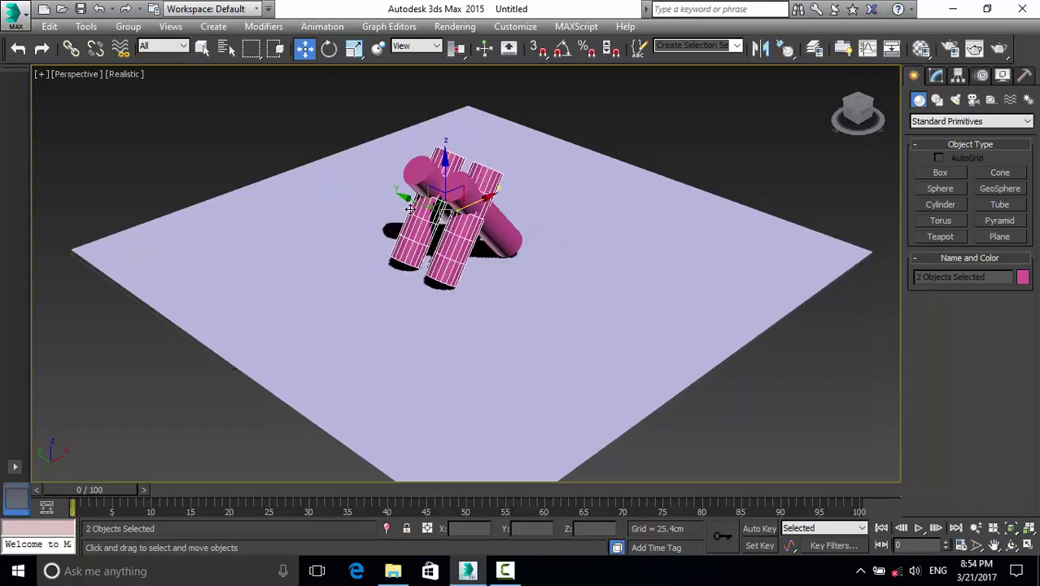
Step: Tilt Cylinder001 and the upper cylinder about X and shift them right and down
click(413, 181)
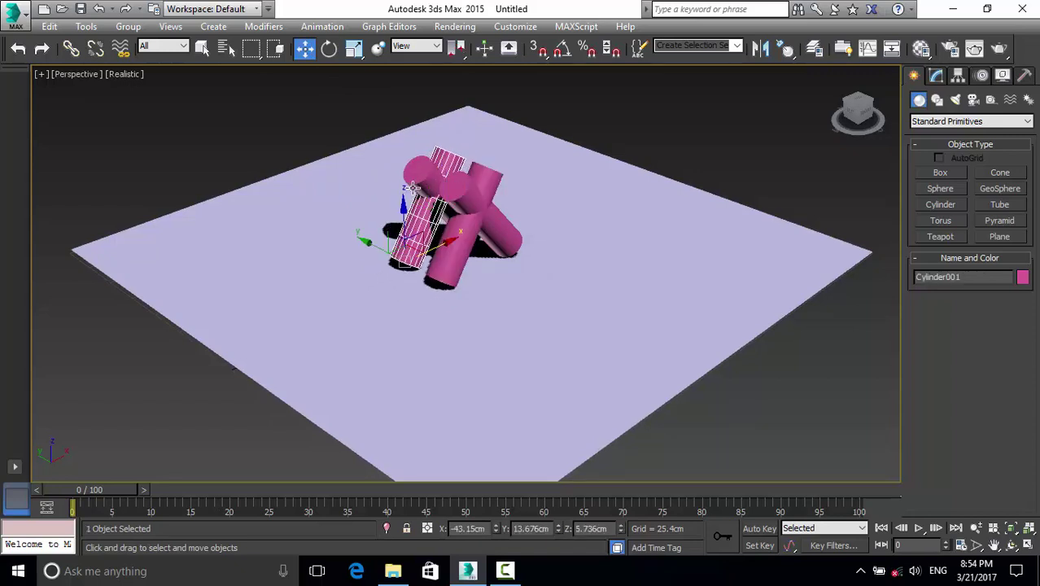
ctrl+click(415, 177)
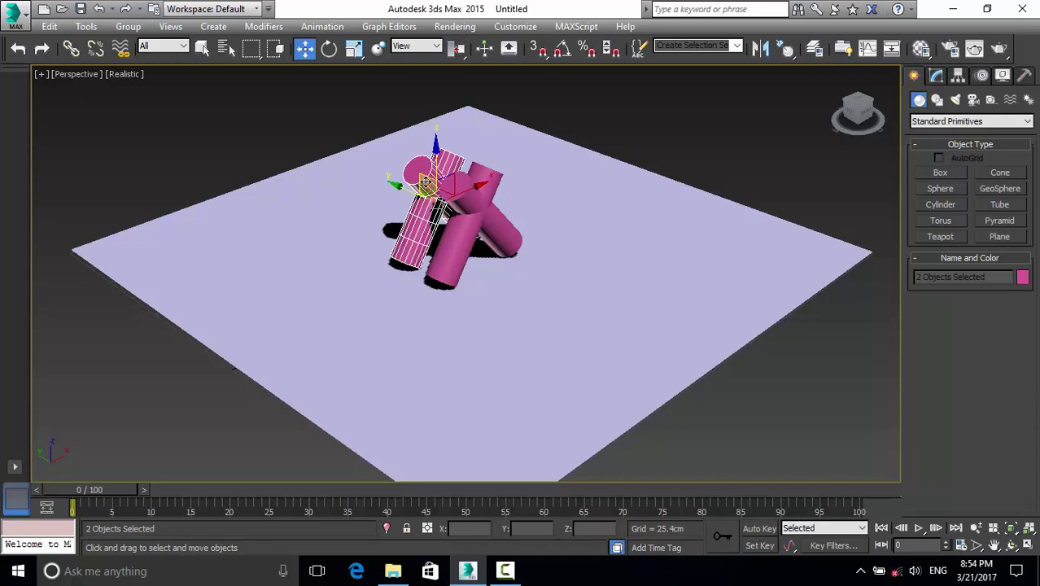
click(330, 48)
drag(460, 192, 468, 197)
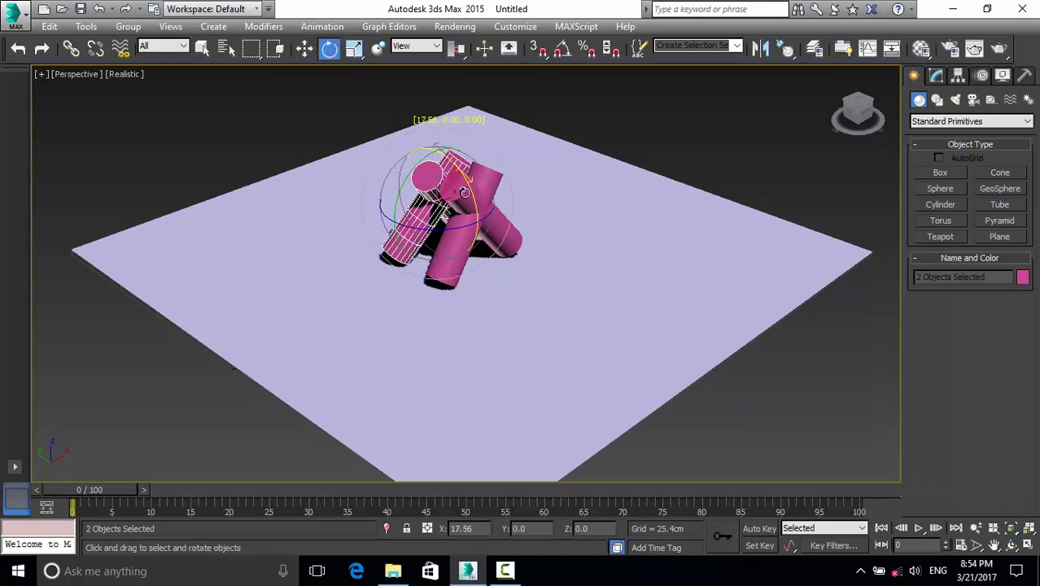
click(305, 49)
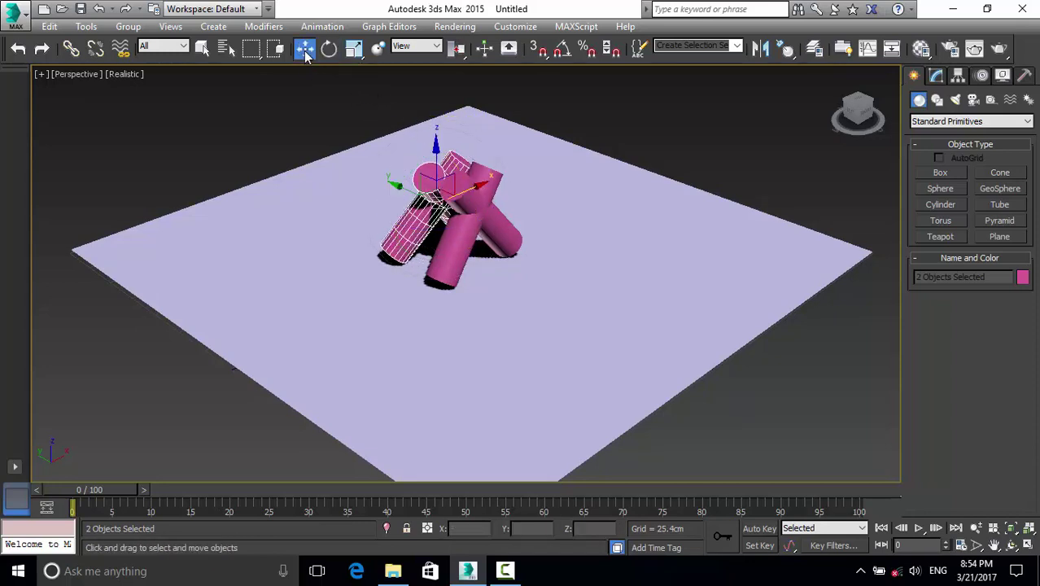
drag(403, 188, 482, 210)
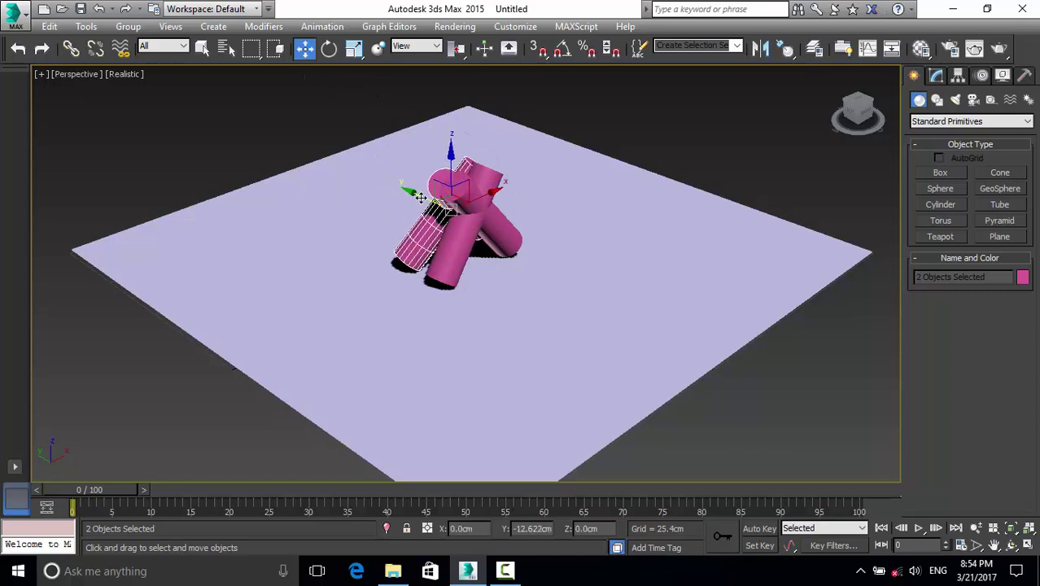
Step: Rotate two selected cylinders about -45° on the X axis
click(462, 242)
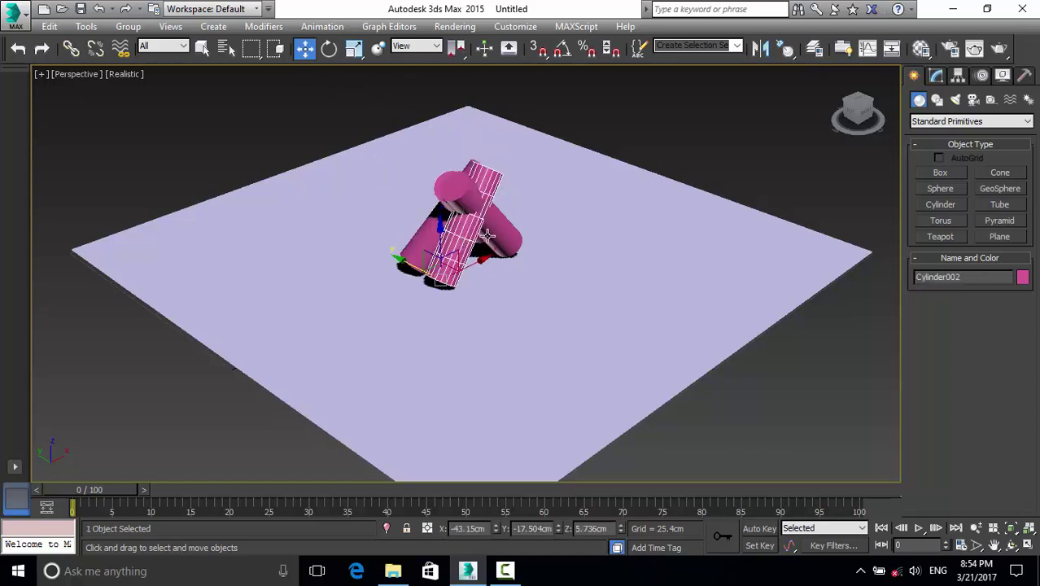
ctrl+click(495, 231)
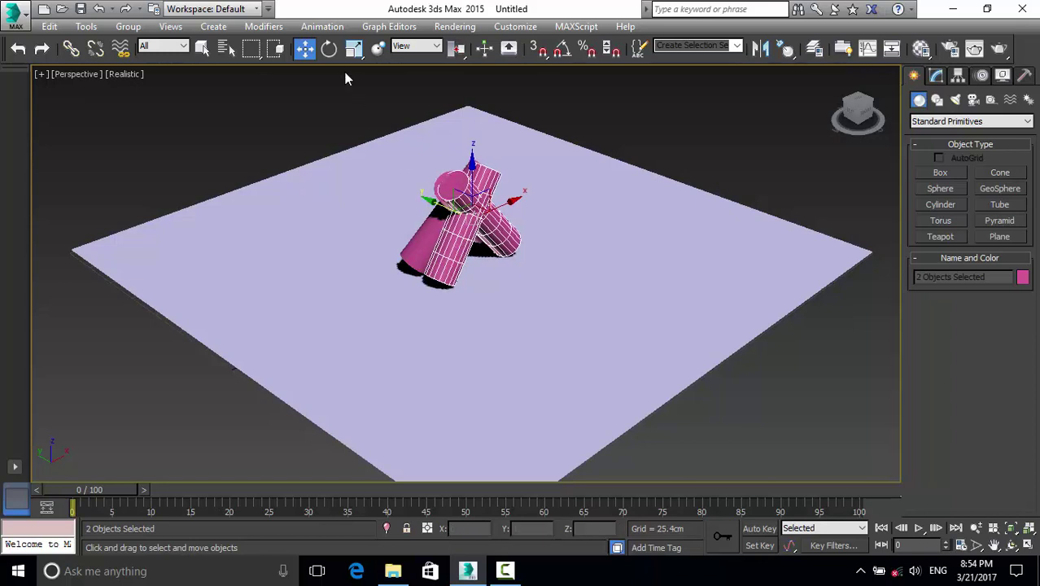
click(329, 48)
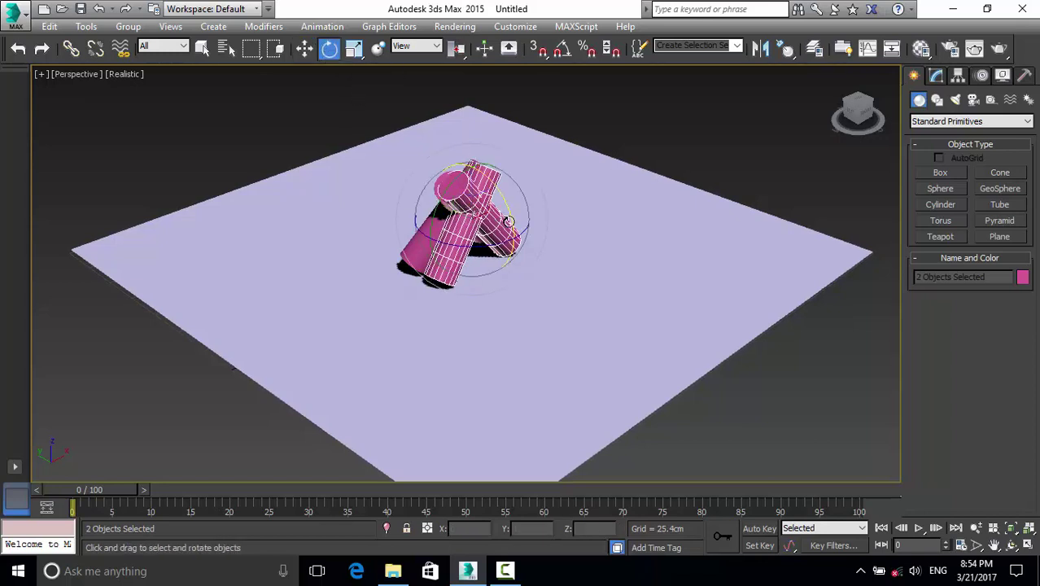
drag(507, 221, 443, 163)
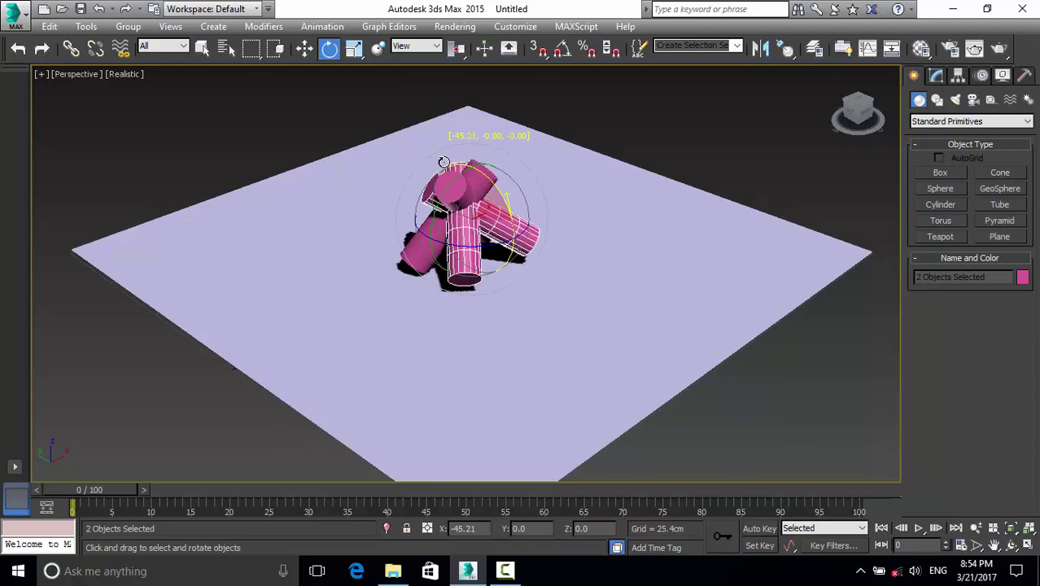
Step: Slide Cylinder003 along its axis into the pile, then select the upright Cylinder002
click(531, 273)
click(524, 238)
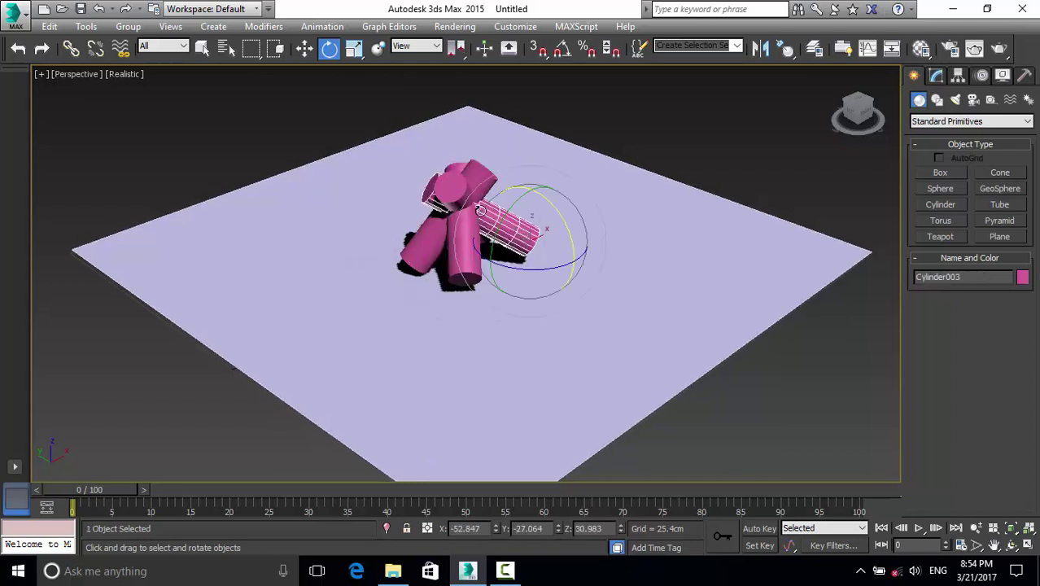
click(304, 48)
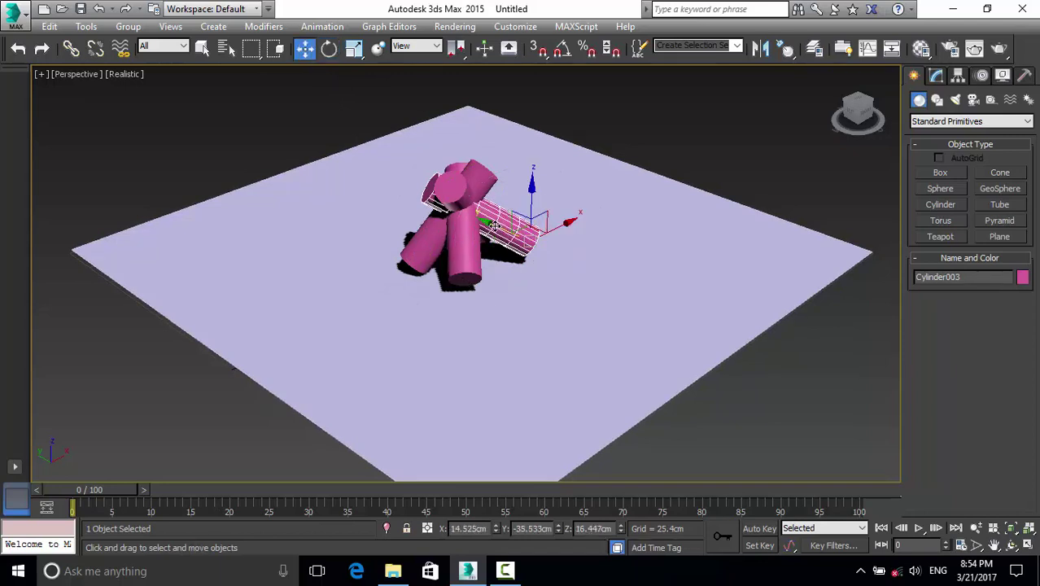
drag(485, 225, 473, 221)
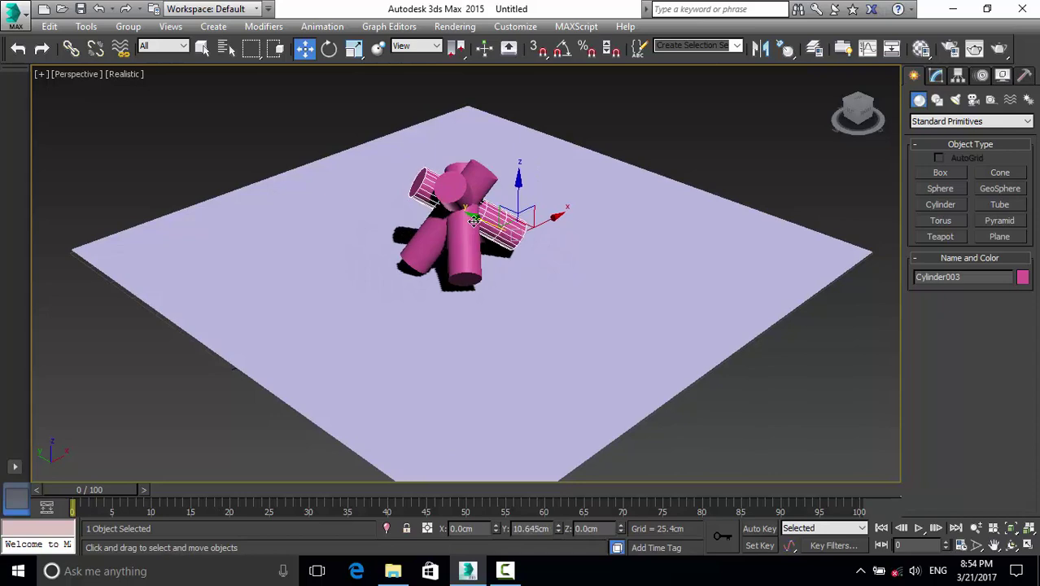
click(477, 245)
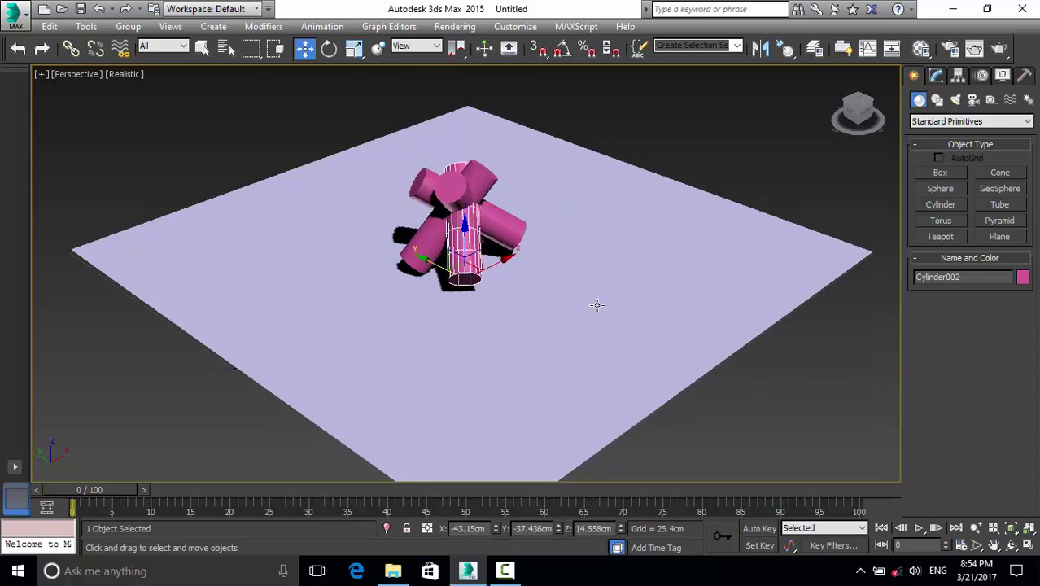
scroll(558, 304, down, 5)
scroll(558, 305, up, 5)
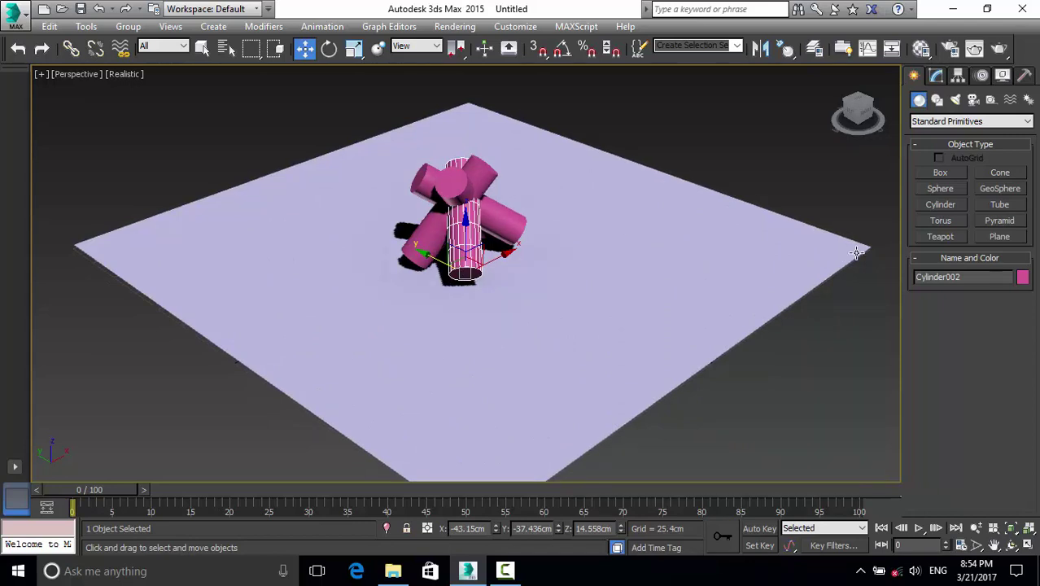
Step: Draw Cylinder005 left of the pile and set its radius to 8 cm and height to 100 cm
click(941, 205)
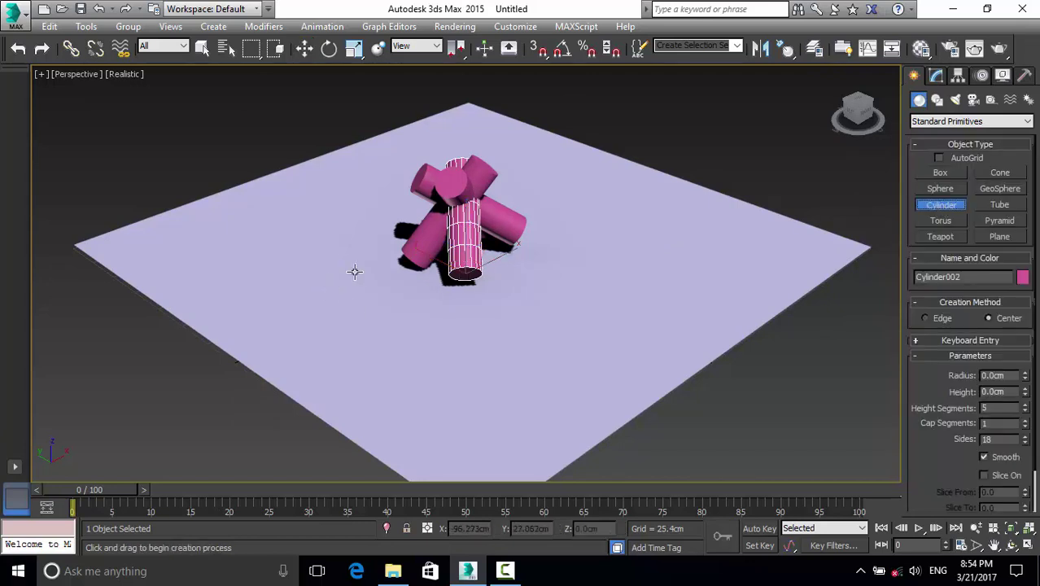
drag(342, 258, 359, 267)
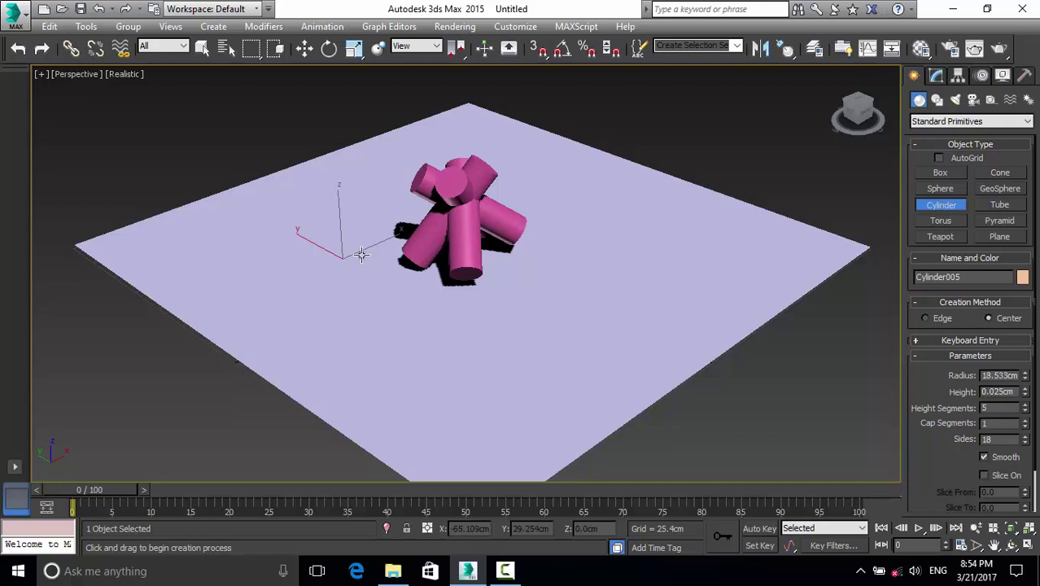
click(339, 154)
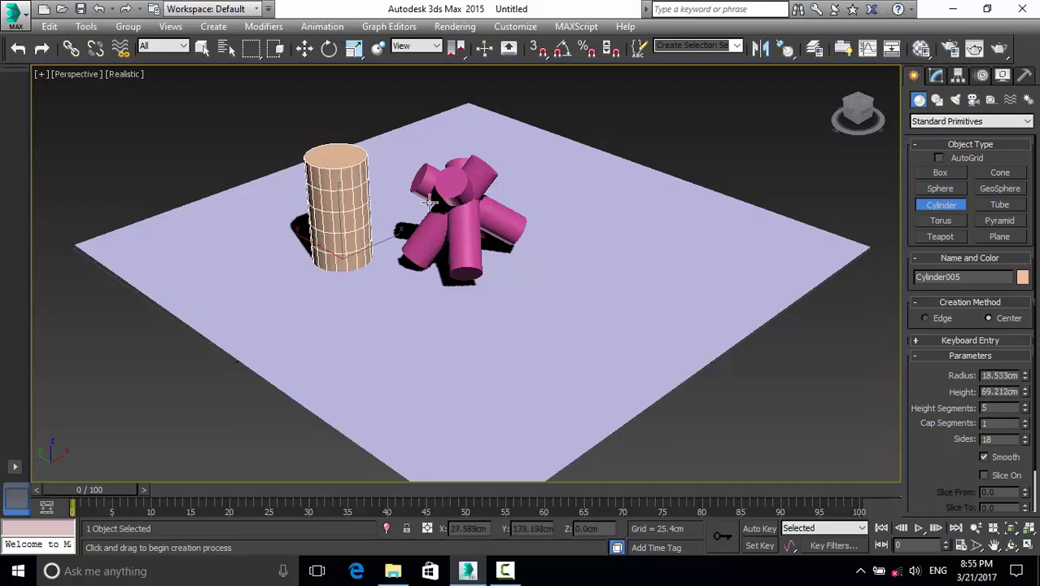
double_click(997, 375)
drag(997, 375, 1017, 375)
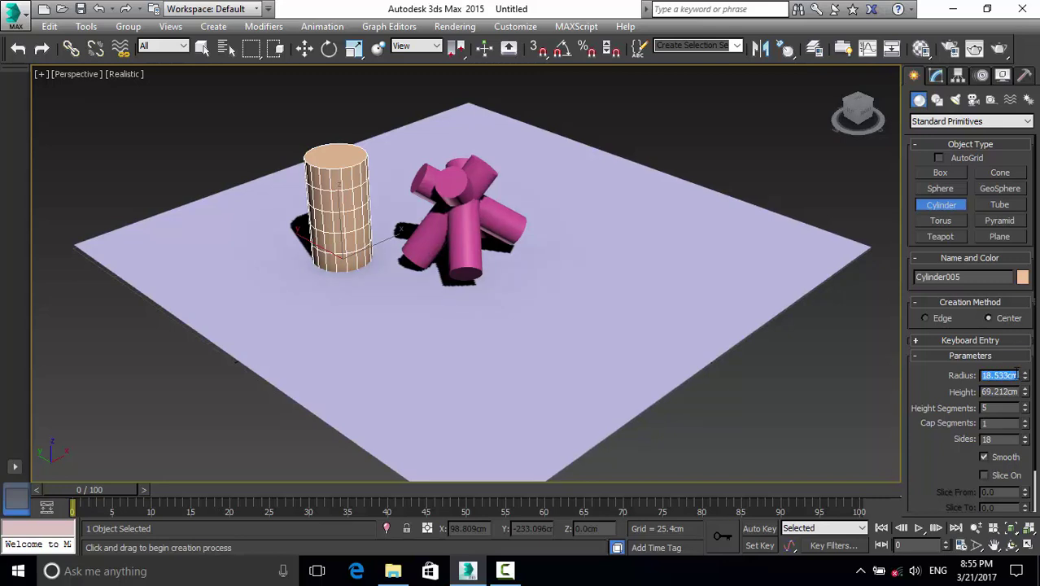
text(8)
key(Return)
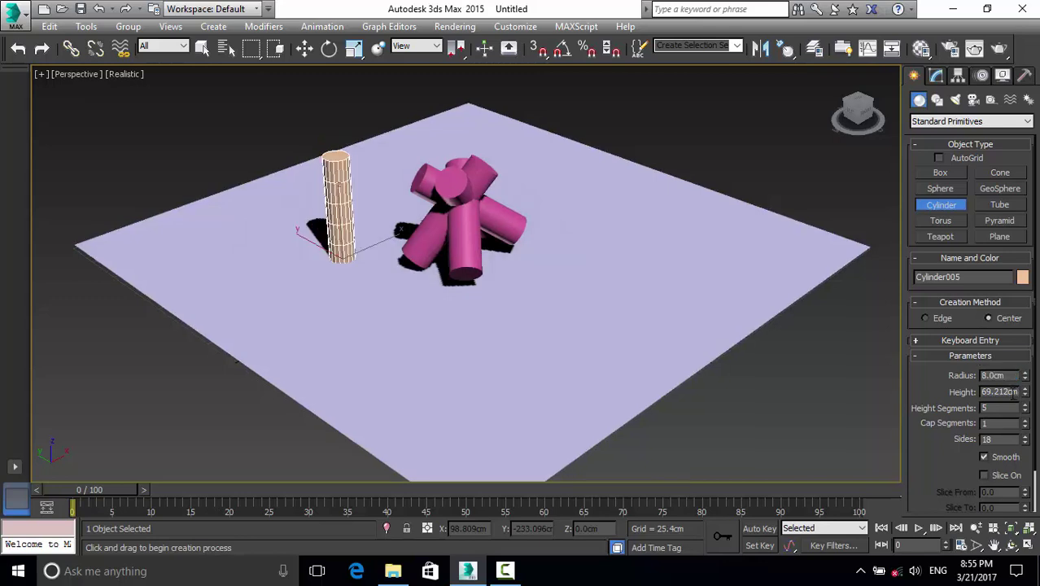
key(Tab)
text(100)
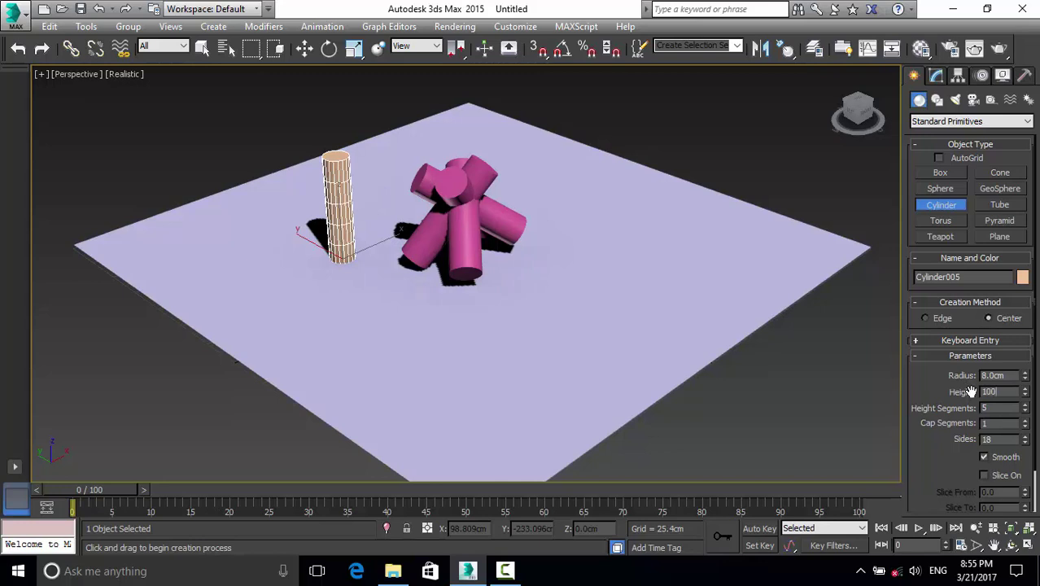
click(988, 408)
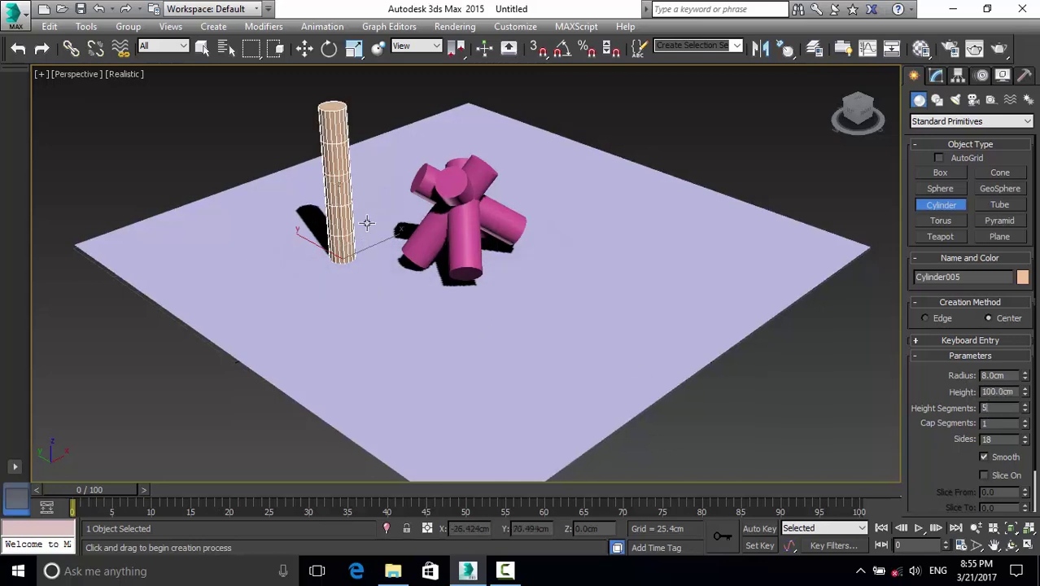
click(362, 214)
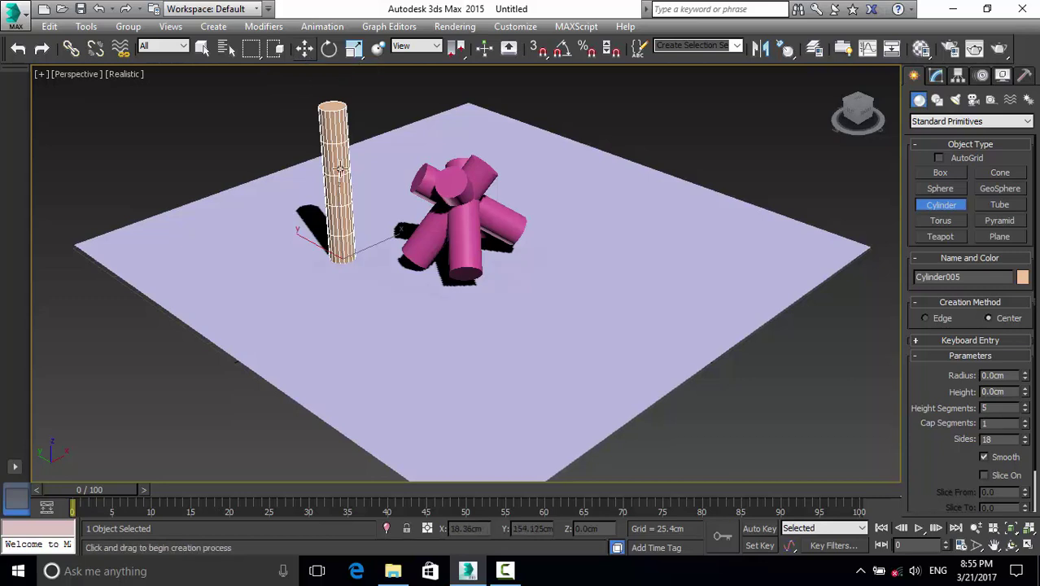
Step: Copy the post as Cylinder006 in front of the pile and restore the four-viewport layout
click(303, 48)
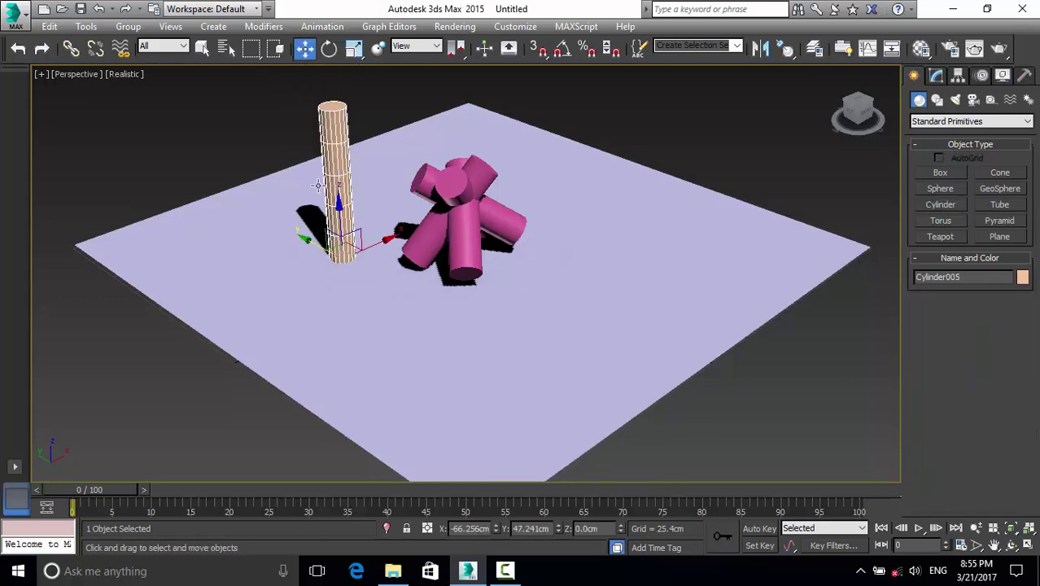
shift+drag(306, 241, 365, 325)
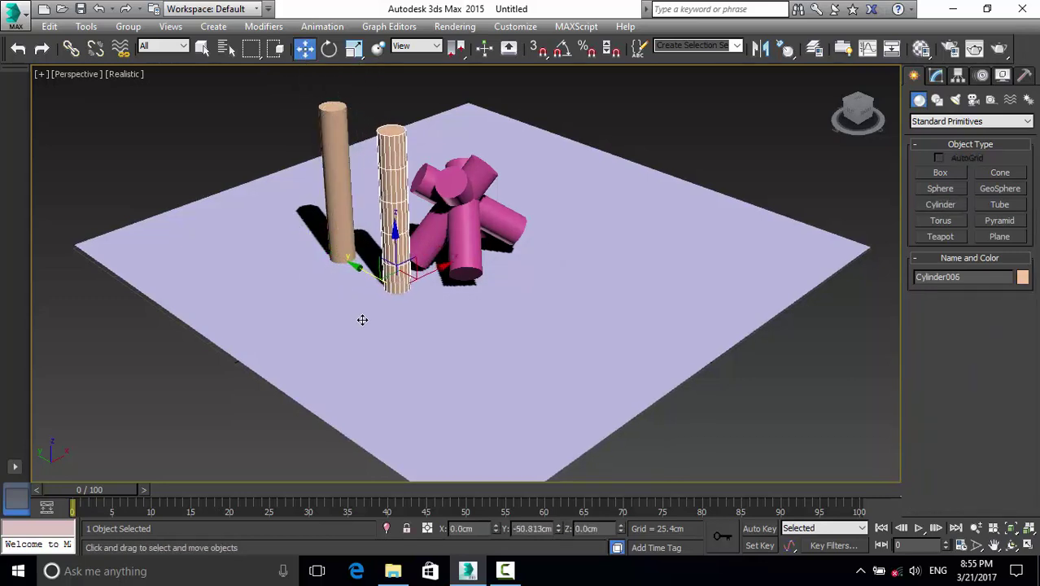
shift+drag(365, 324, 461, 378)
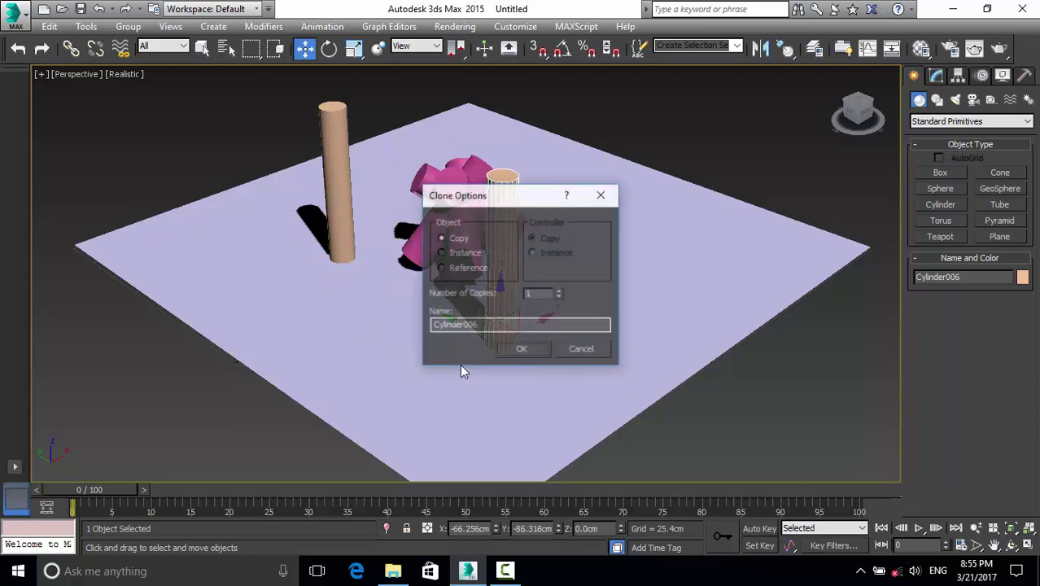
click(528, 349)
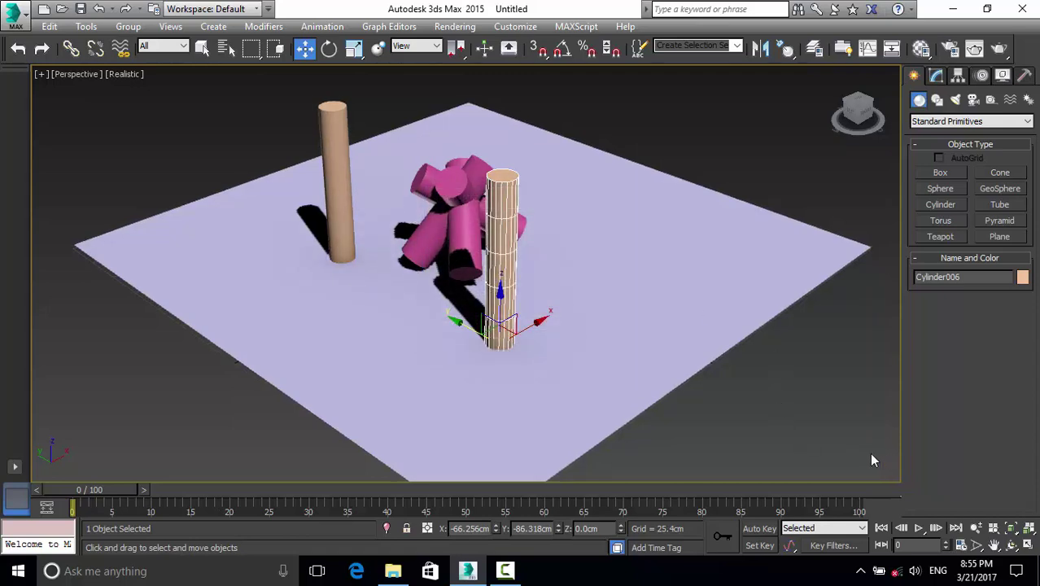
key(alt+w)
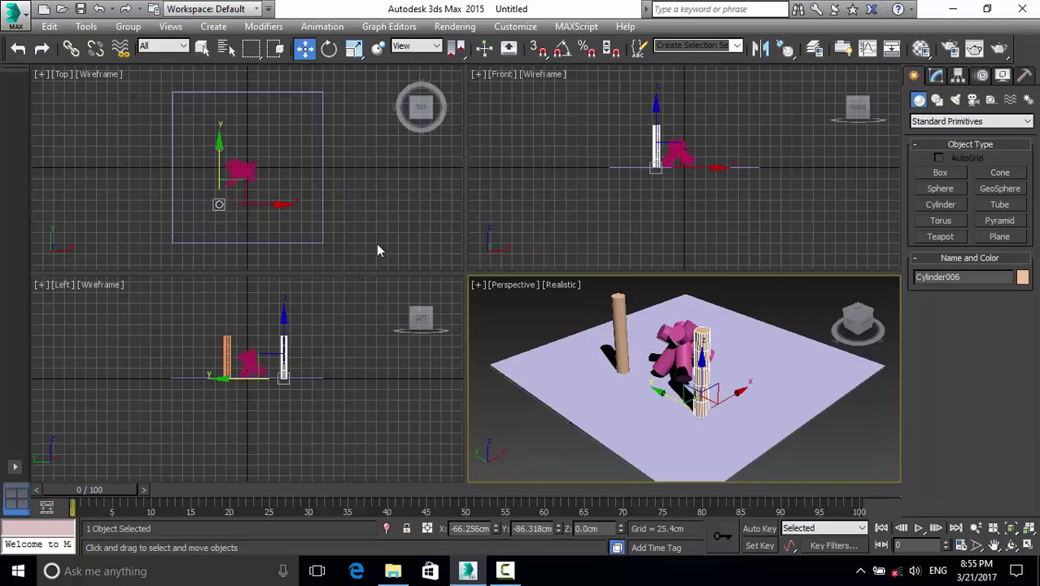
Step: Select both posts and copy them along X to the opposite side of the pile
click(217, 203)
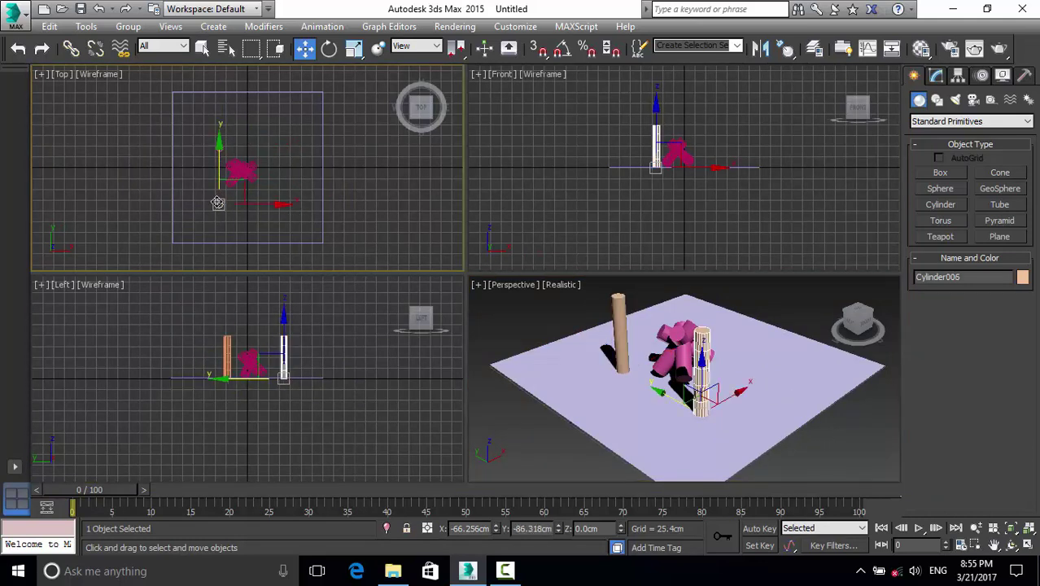
click(233, 145)
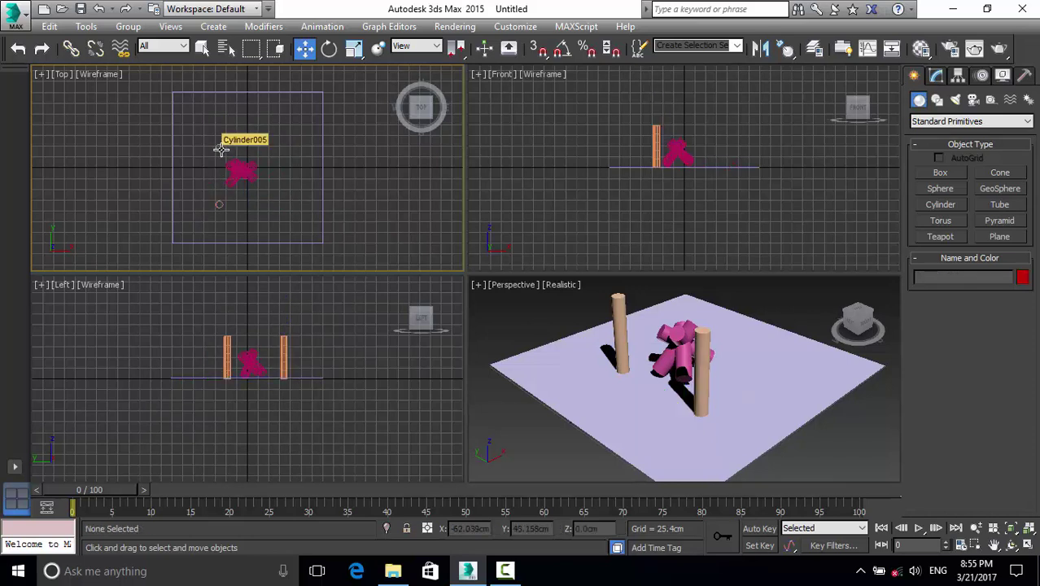
click(221, 149)
ctrl+click(219, 203)
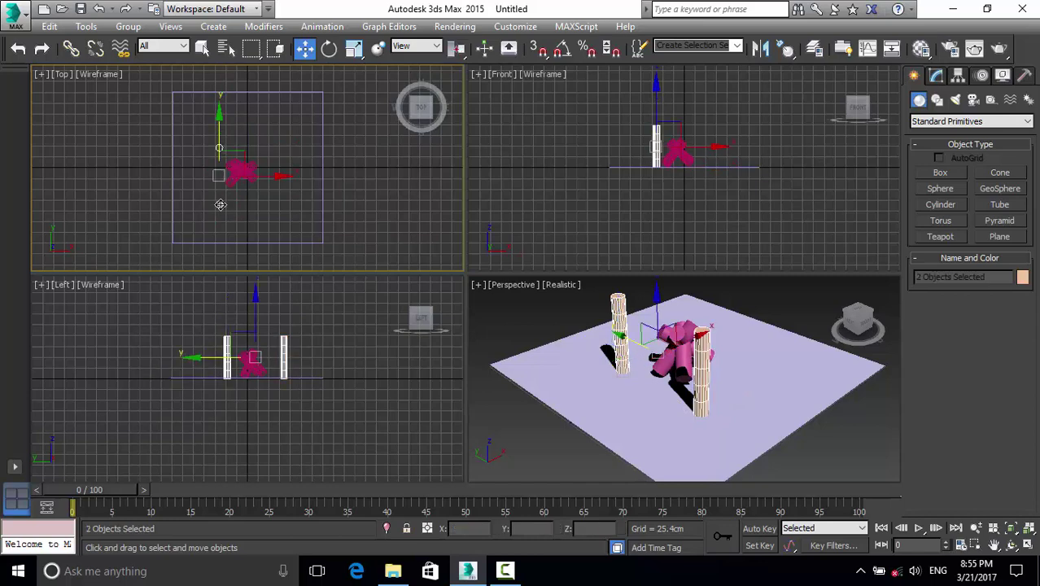
shift+drag(281, 180, 334, 180)
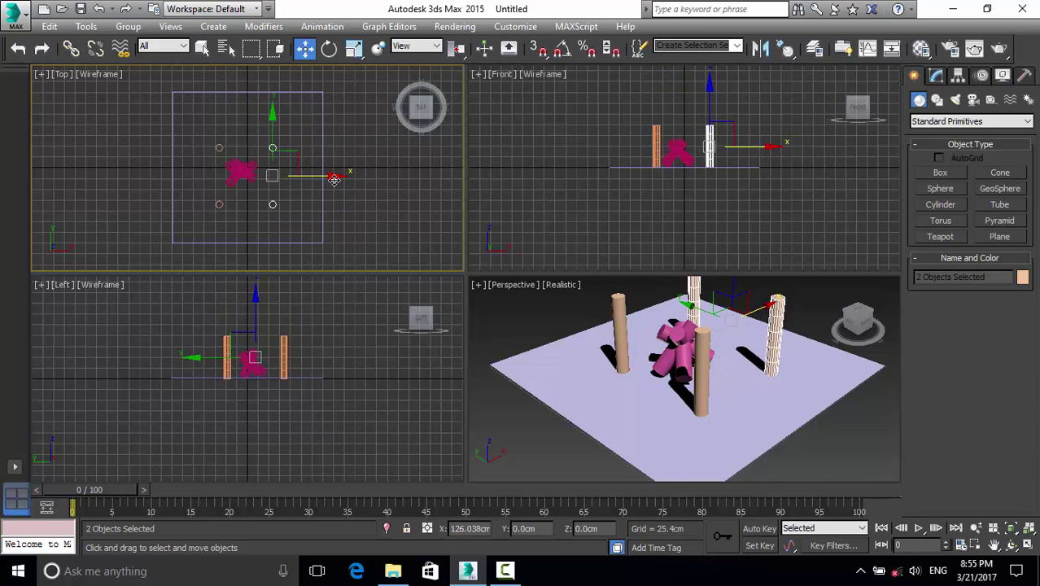
shift+drag(334, 180, 334, 180)
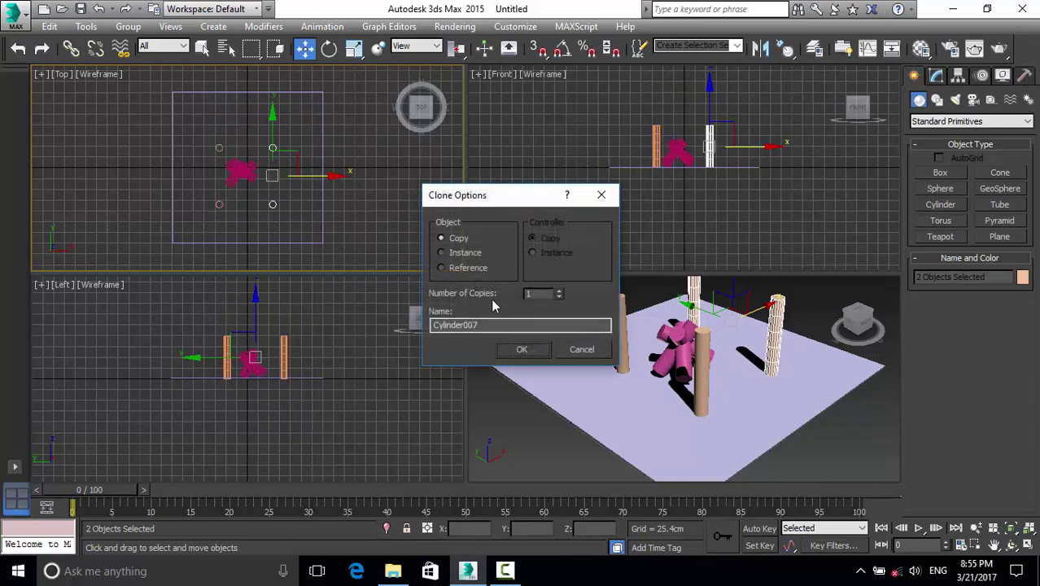
click(523, 349)
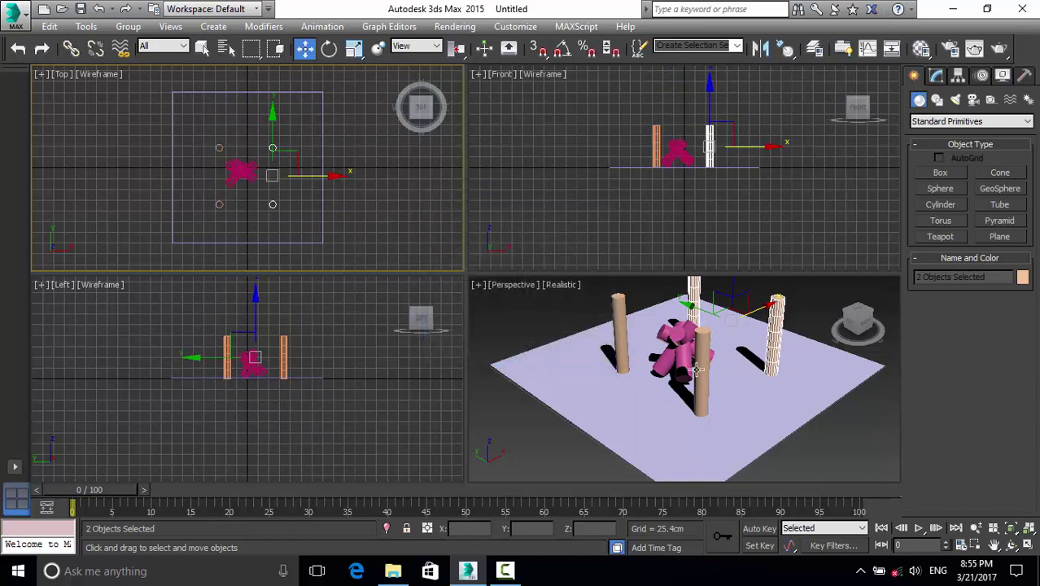
click(764, 407)
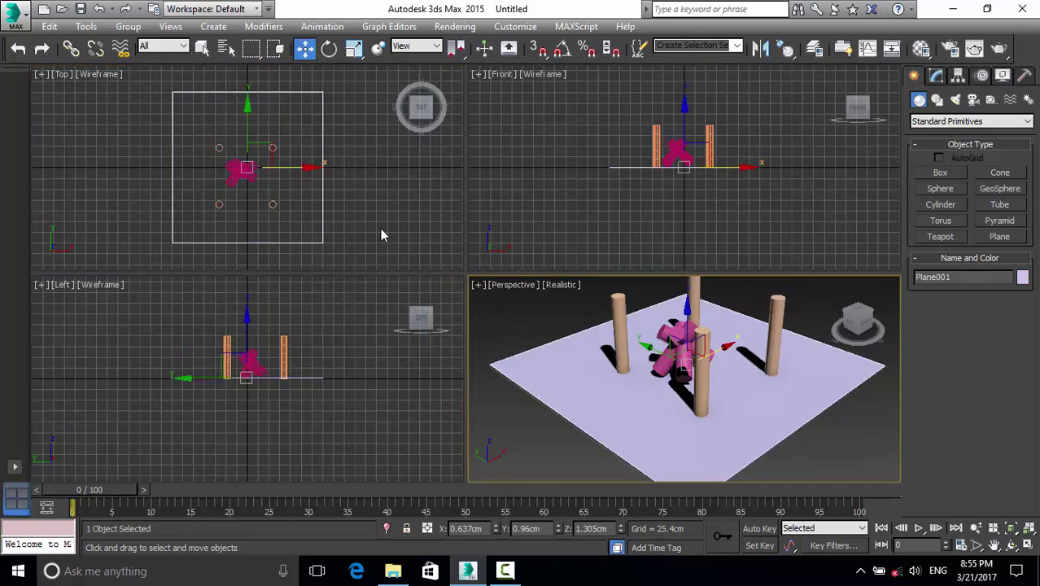
Step: Draw Torus001 around the figure in the Top view using the Edge creation method
click(947, 222)
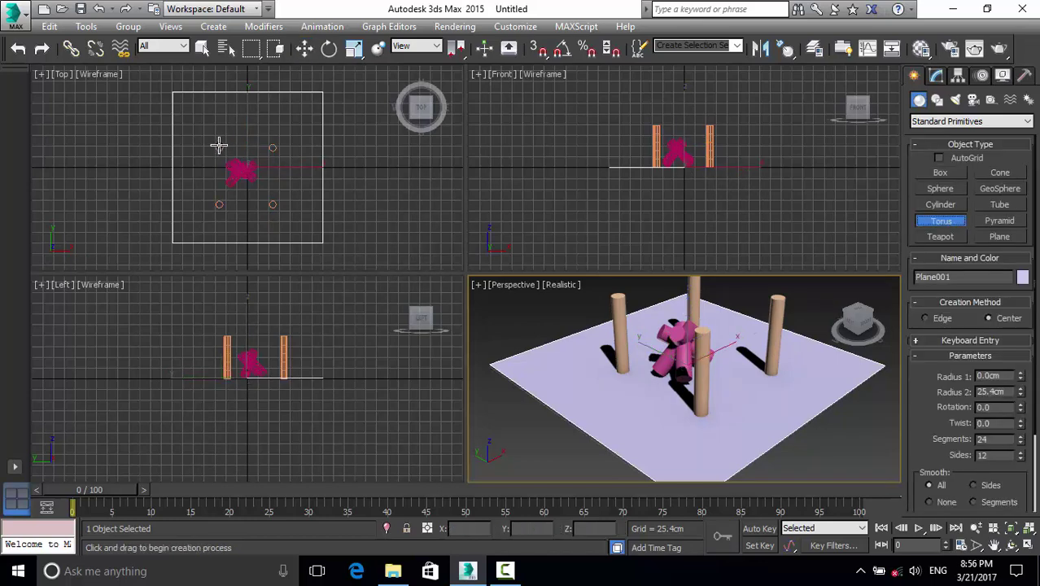
drag(218, 145, 220, 145)
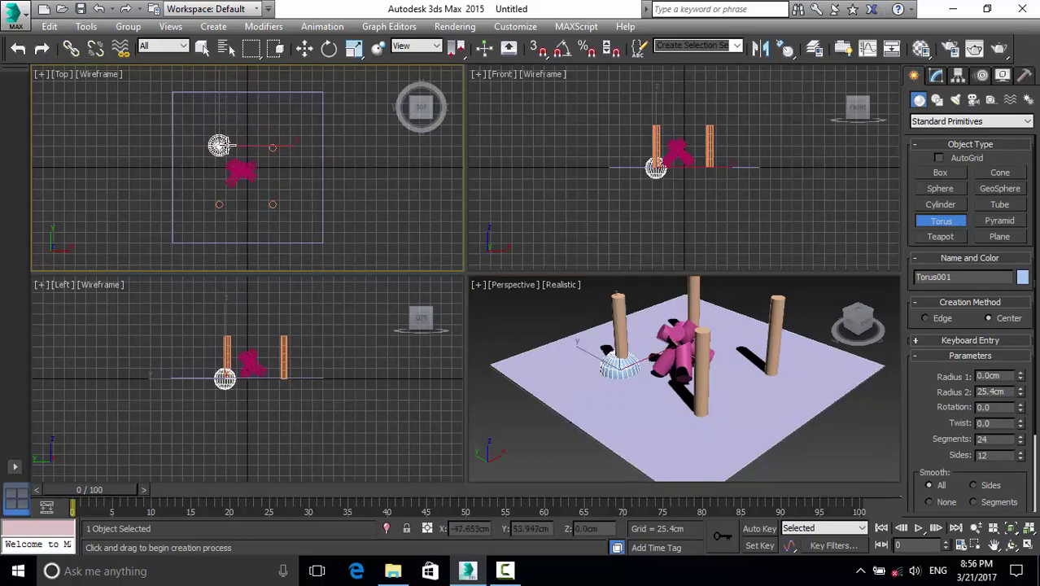
right_click(218, 145)
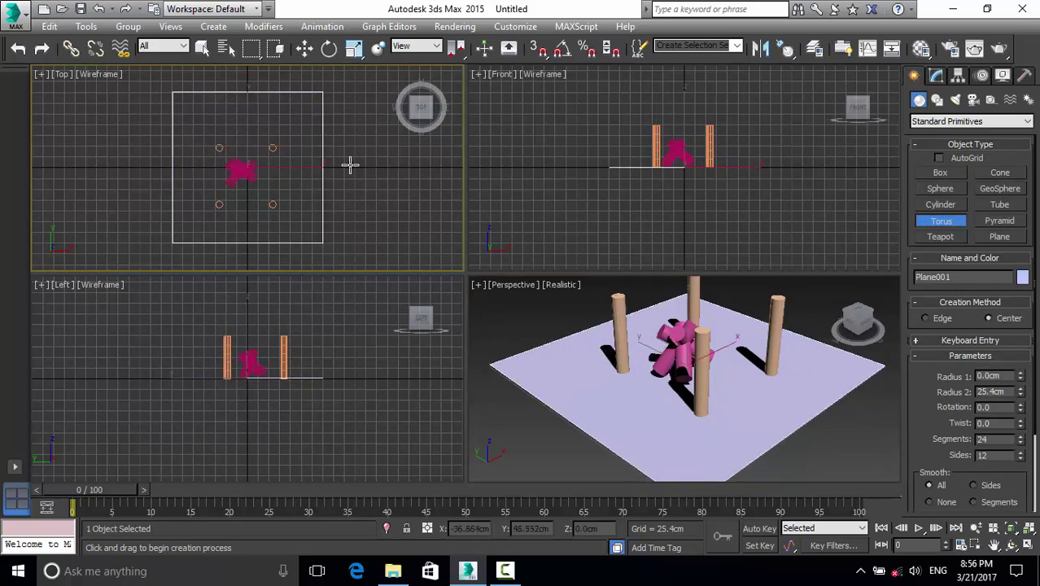
click(933, 319)
mouse_move(225, 147)
mouse_down()
mouse_move(278, 210)
mouse_move(279, 189)
mouse_move(269, 198)
mouse_up()
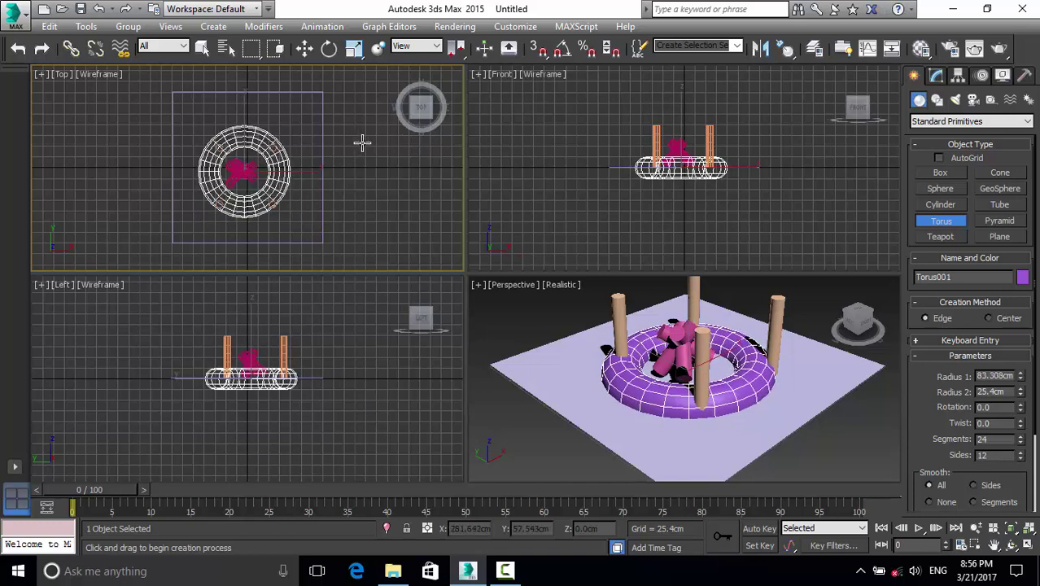
Step: Raise the torus about 109 cm so it rests on top of the four posts
click(668, 377)
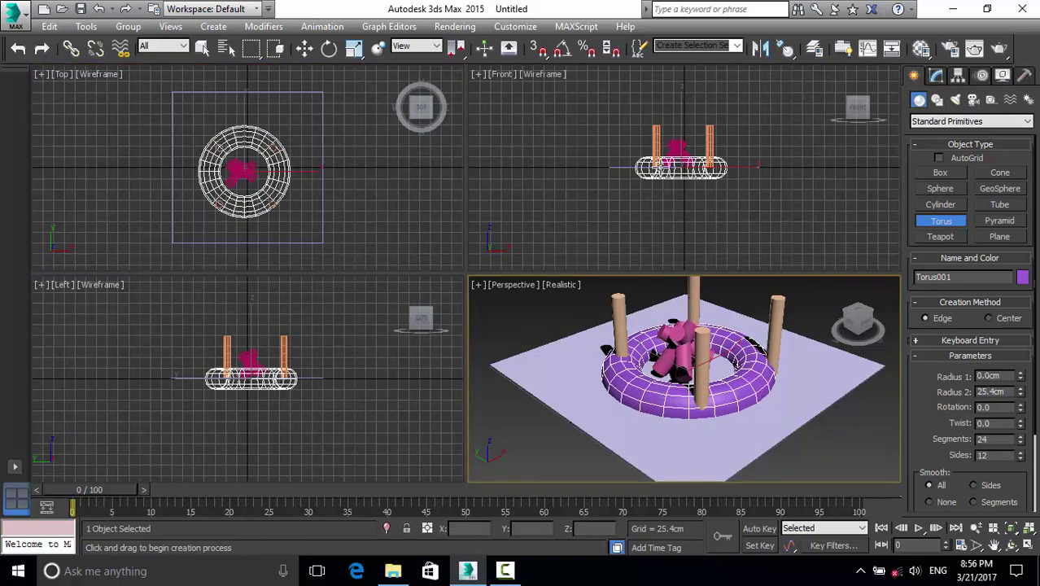
click(306, 50)
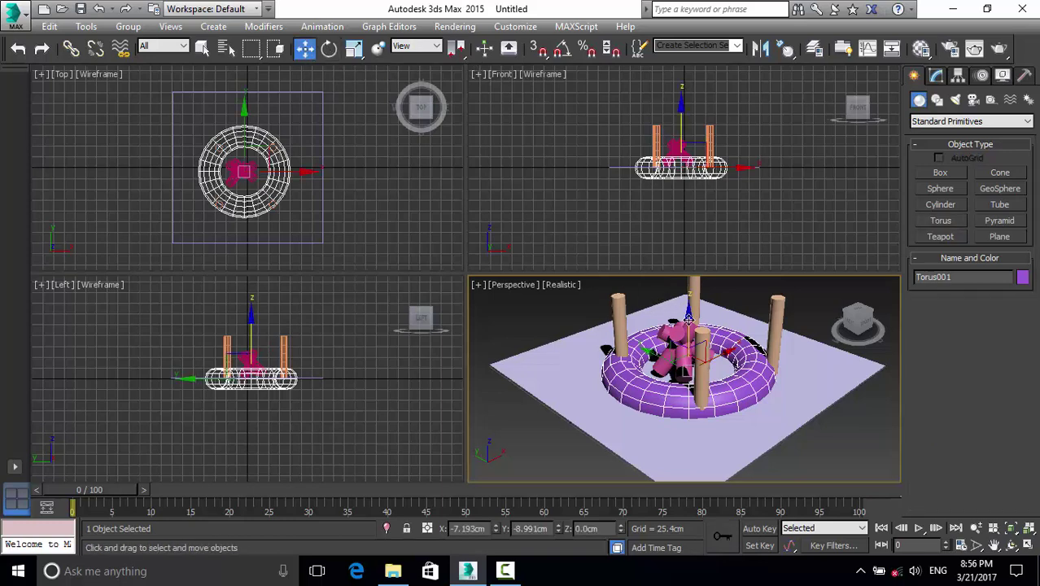
drag(680, 168, 680, 86)
drag(703, 171, 710, 244)
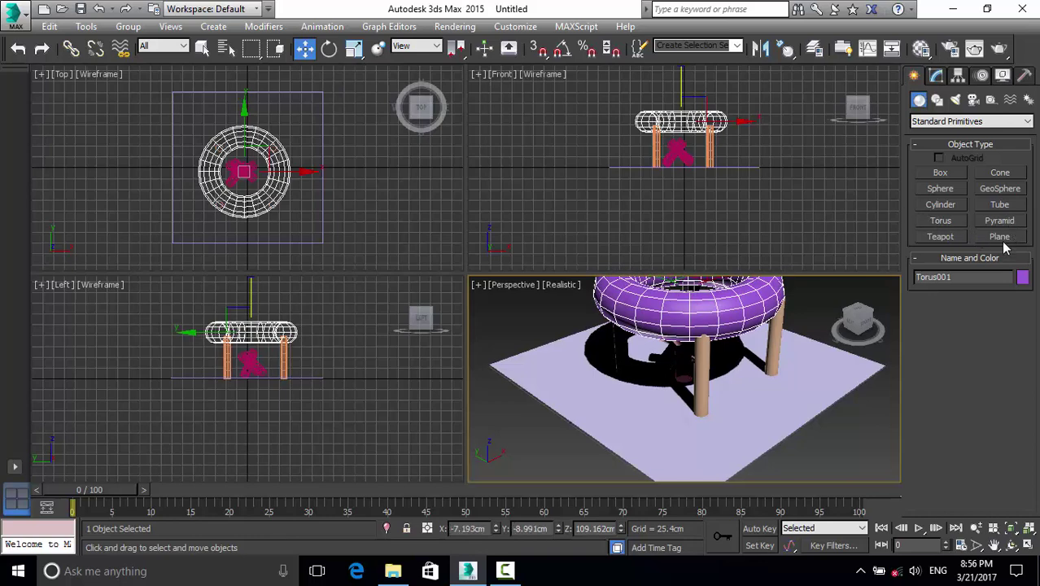
Step: Set Torus001 to Radius 1 80.825cm, Radius 2 27.686cm and 42 segments
click(940, 76)
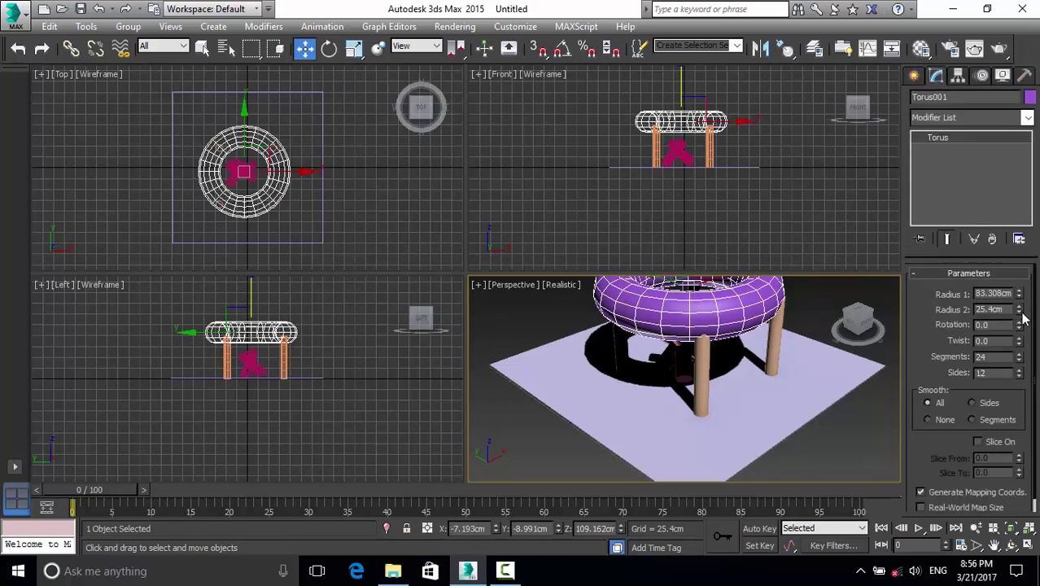
mouse_move(1023, 301)
mouse_down()
mouse_move(1027, 330)
mouse_move(1025, 234)
mouse_move(1032, 294)
mouse_up()
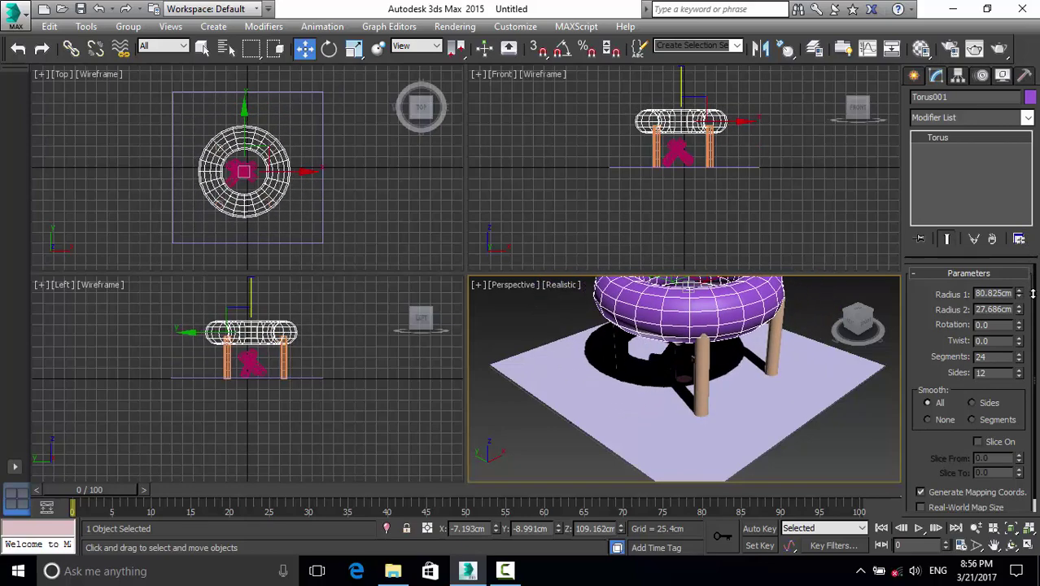
click(1018, 359)
drag(1021, 361, 1020, 326)
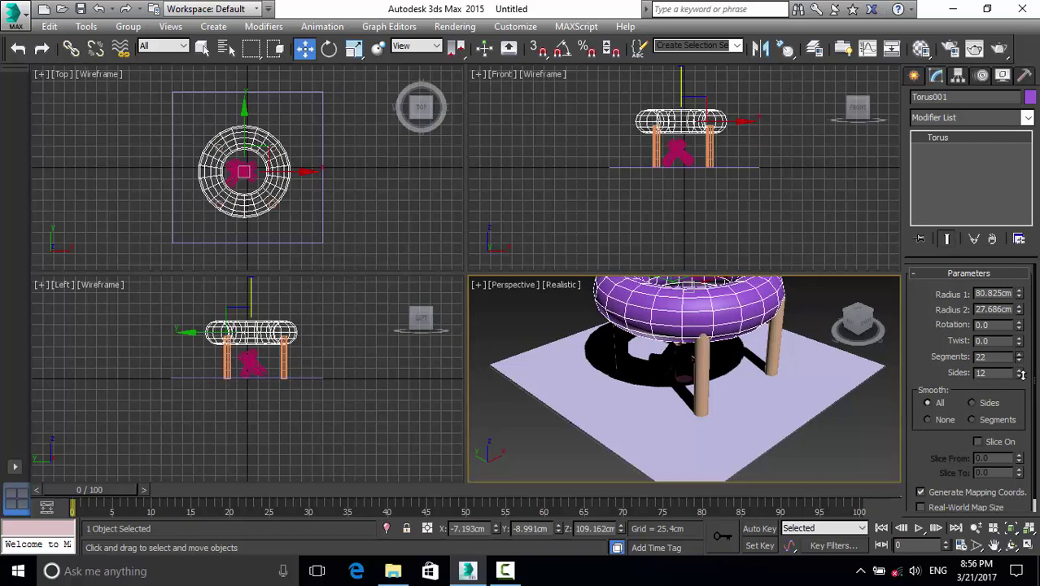
drag(1023, 232, 1023, 218)
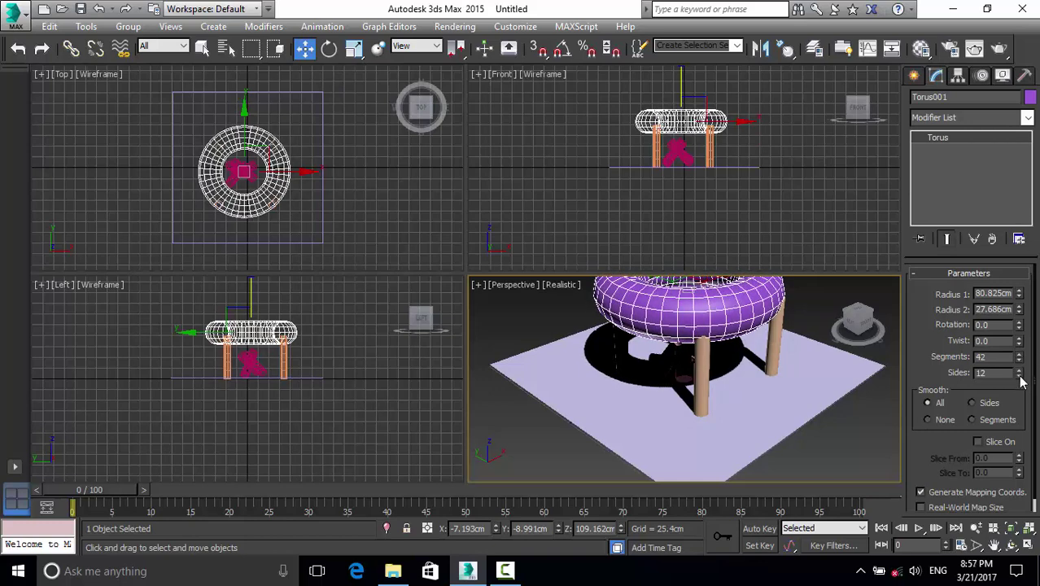
Step: Reduce the torus sides to 4 and deselect it
click(1019, 375)
click(1019, 375)
click(1019, 375)
click(1019, 375)
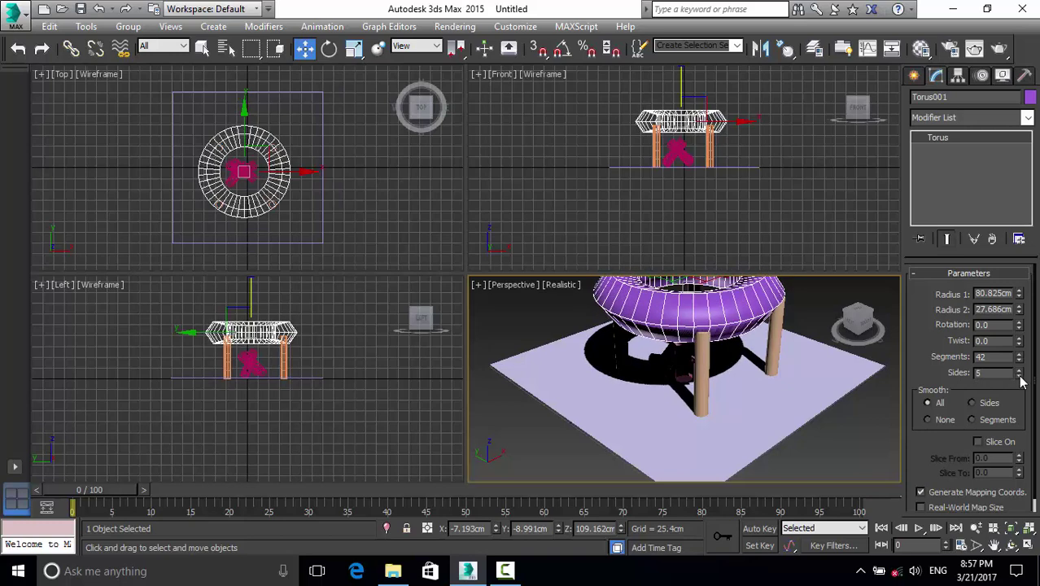
click(1019, 375)
click(1019, 375)
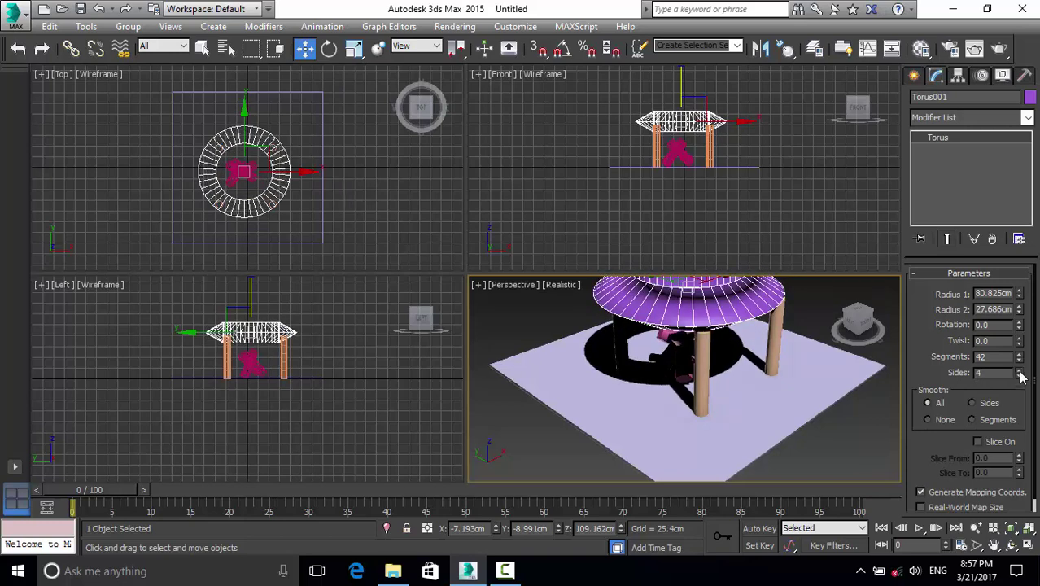
scroll(855, 325, down, 5)
scroll(801, 330, up, 6)
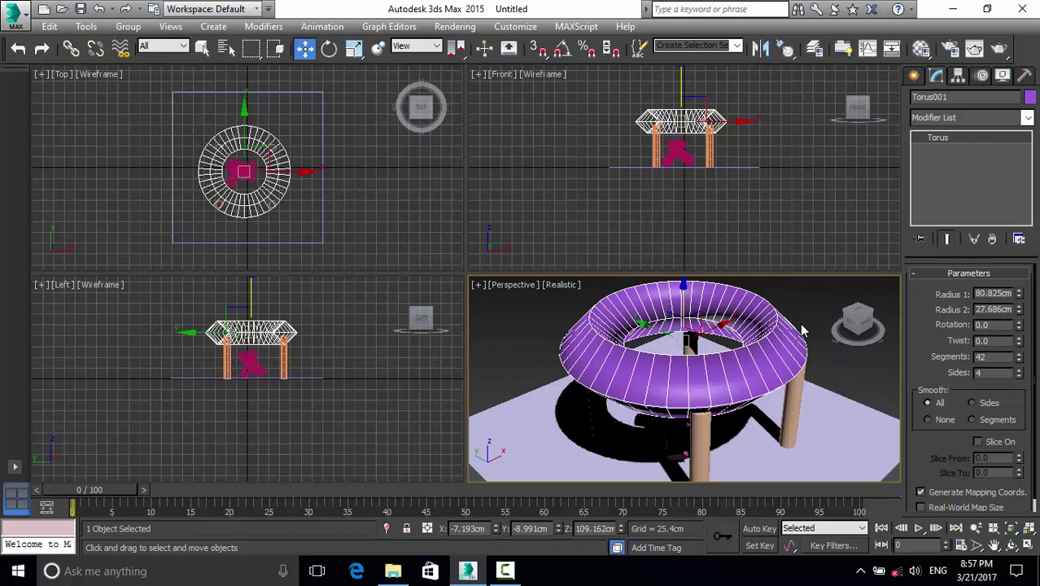
click(836, 367)
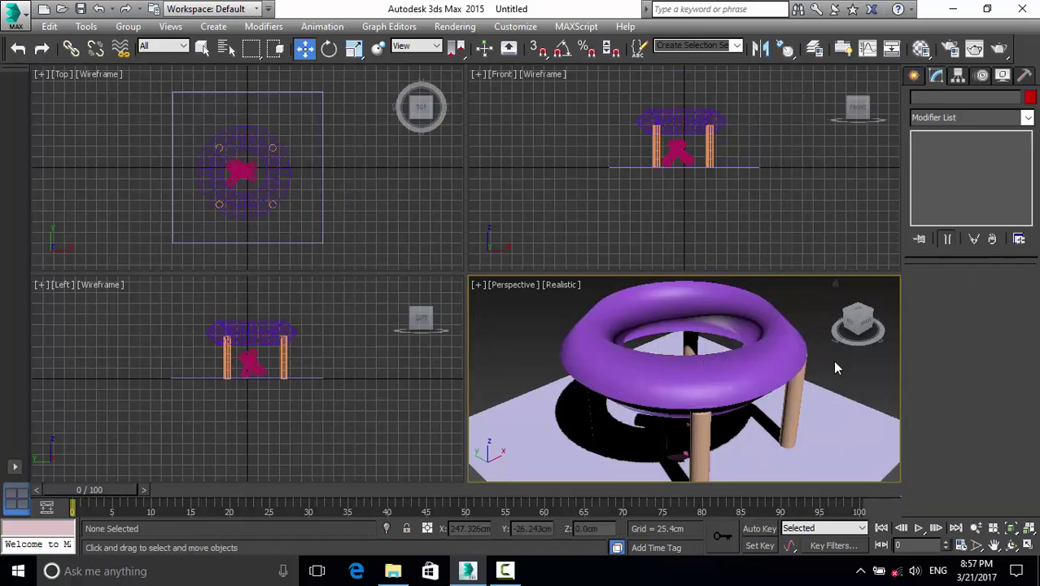
Step: Maximize the Perspective viewport with Alt+W and zoom so the stool fills the workspace
scroll(834, 366, down, 3)
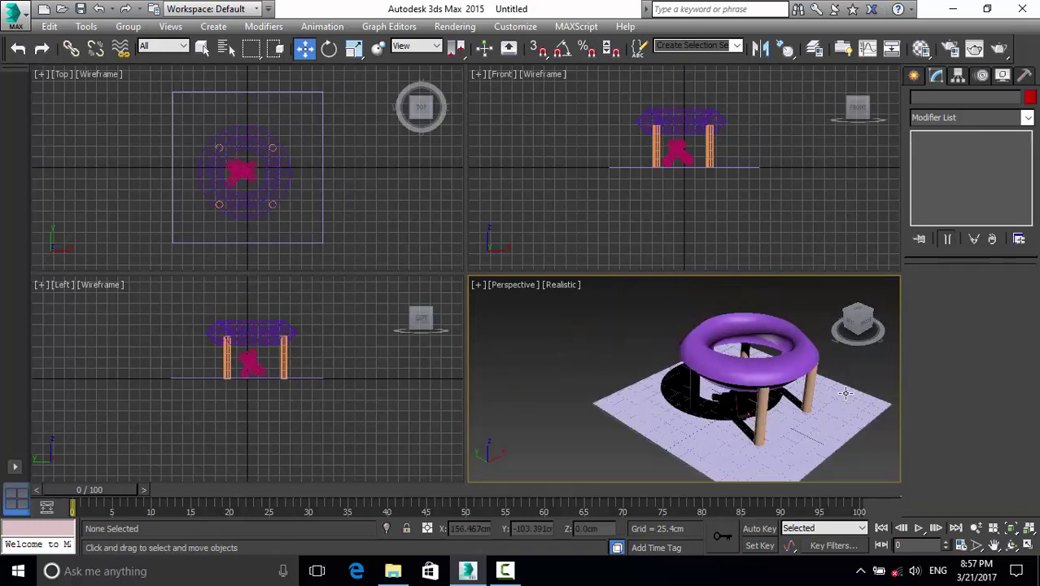
click(777, 362)
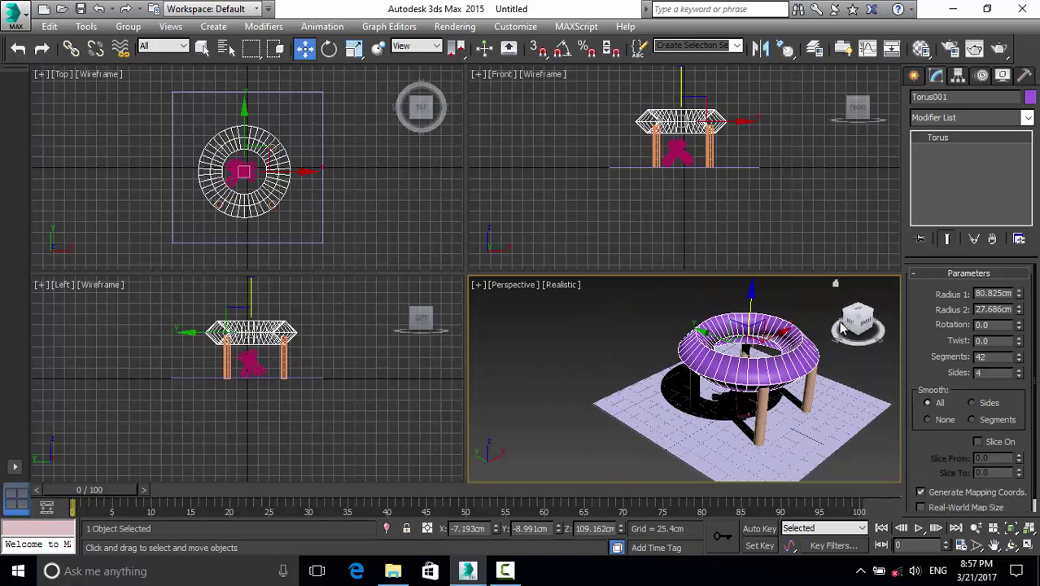
scroll(838, 326, down, 3)
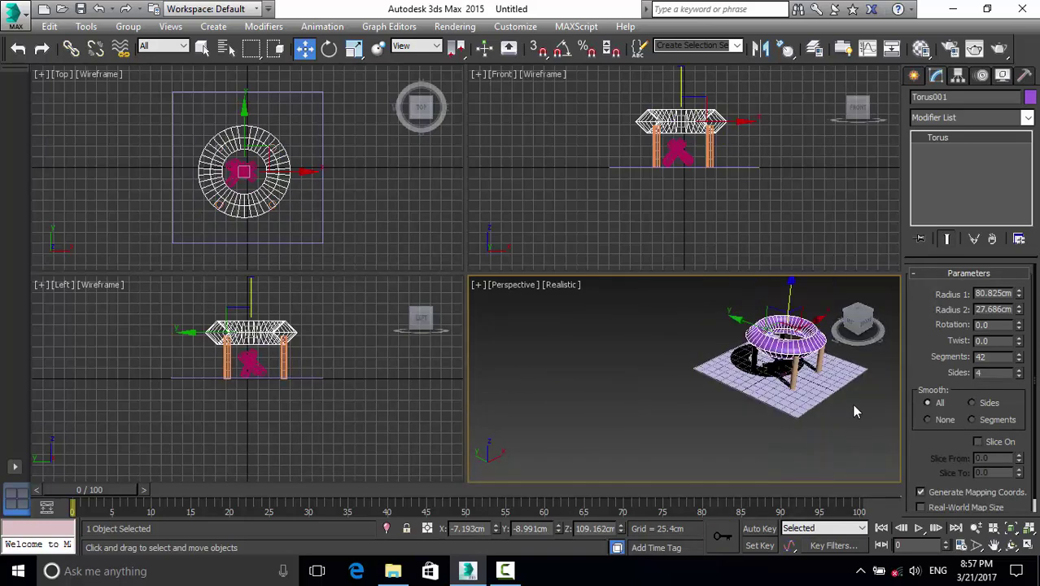
click(851, 407)
click(822, 348)
click(840, 411)
scroll(846, 407, up, 5)
scroll(863, 394, down, 4)
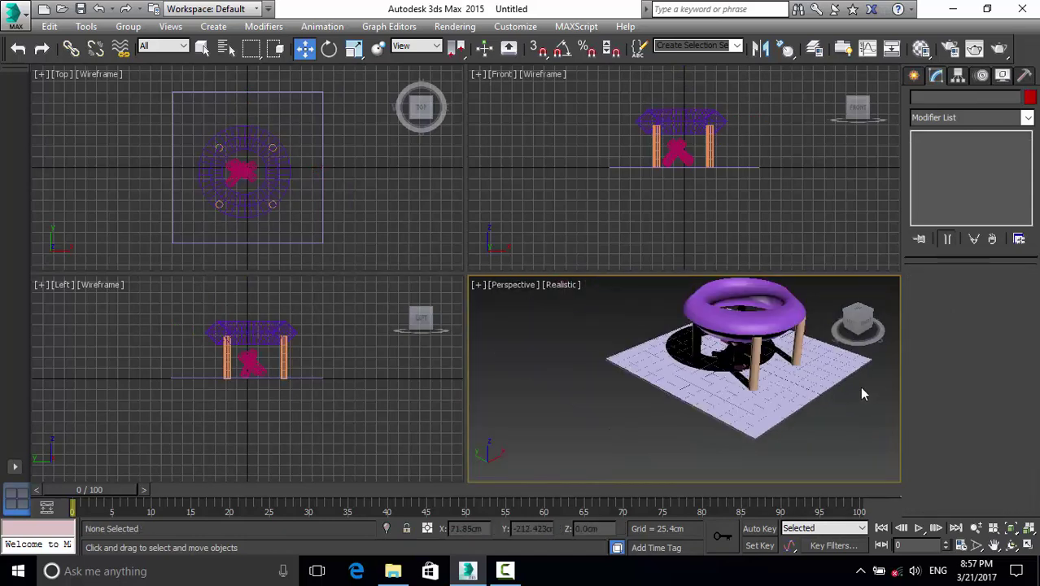
scroll(861, 391, up, 2)
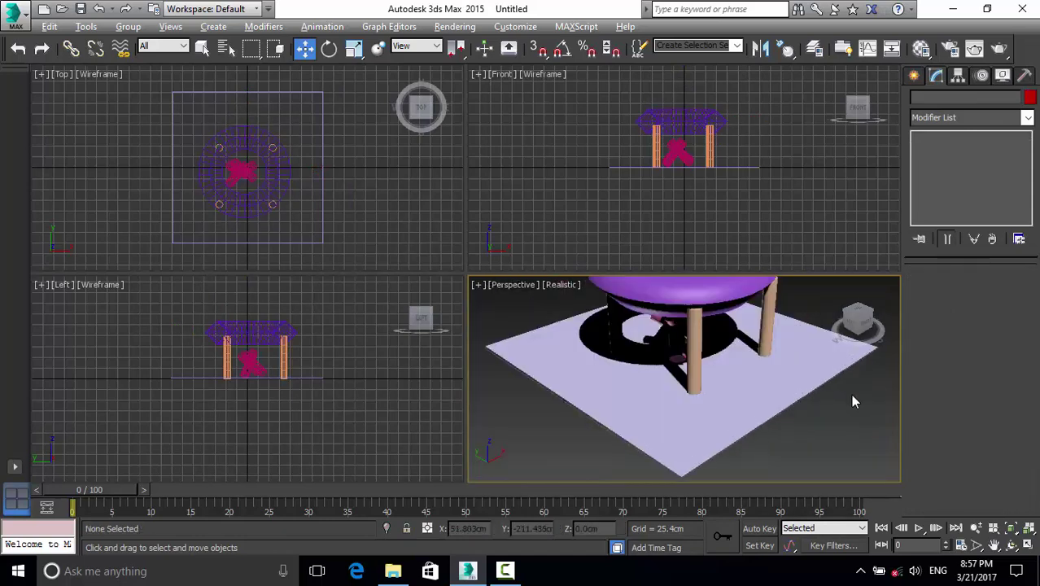
key(alt+w)
scroll(848, 393, down, 3)
scroll(722, 320, up, 3)
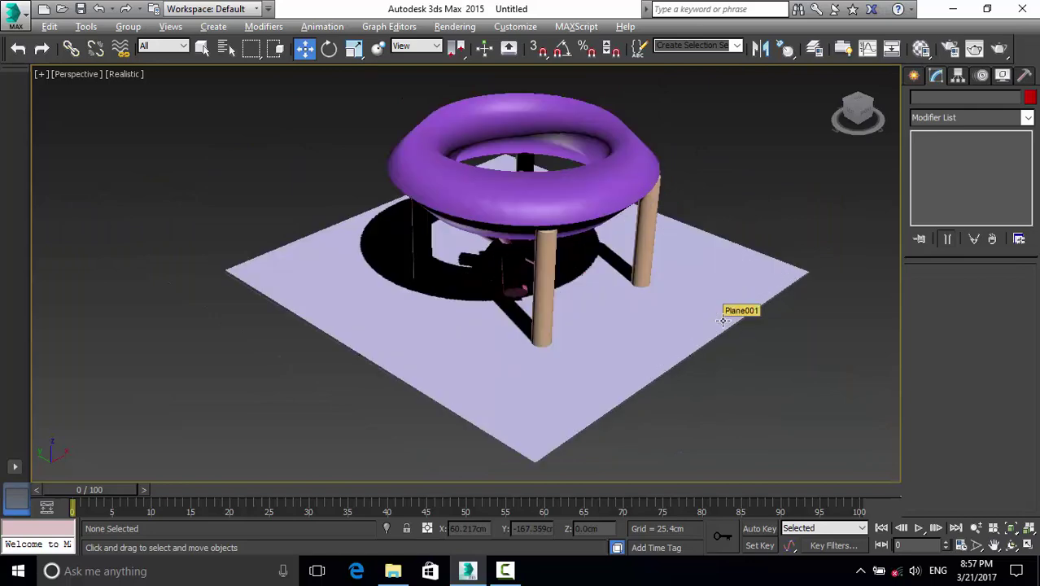
Step: Raise the torus sides to 6 and slide the front leg back along Y under the torus
click(622, 192)
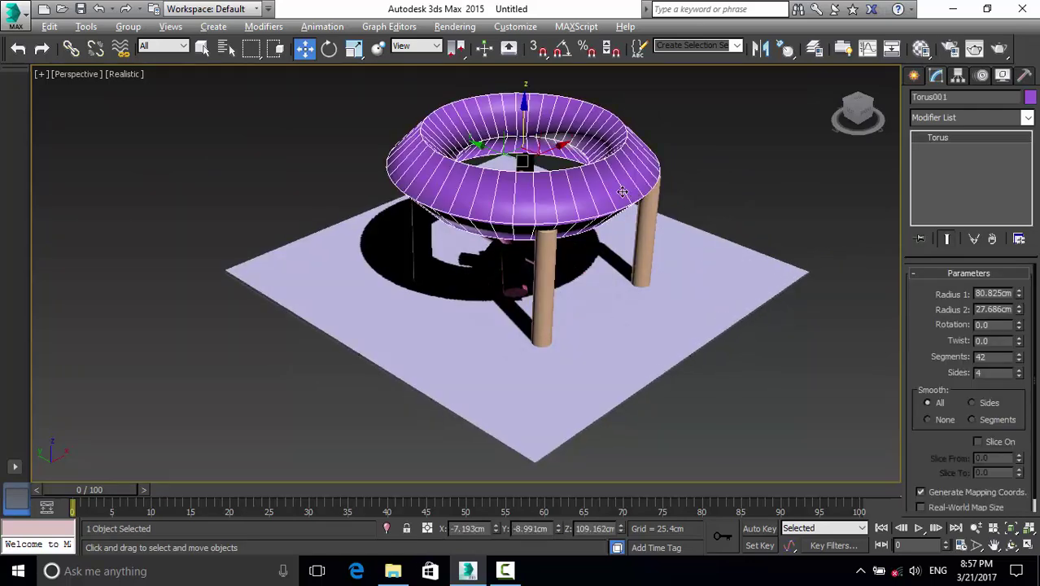
click(1019, 370)
click(1019, 370)
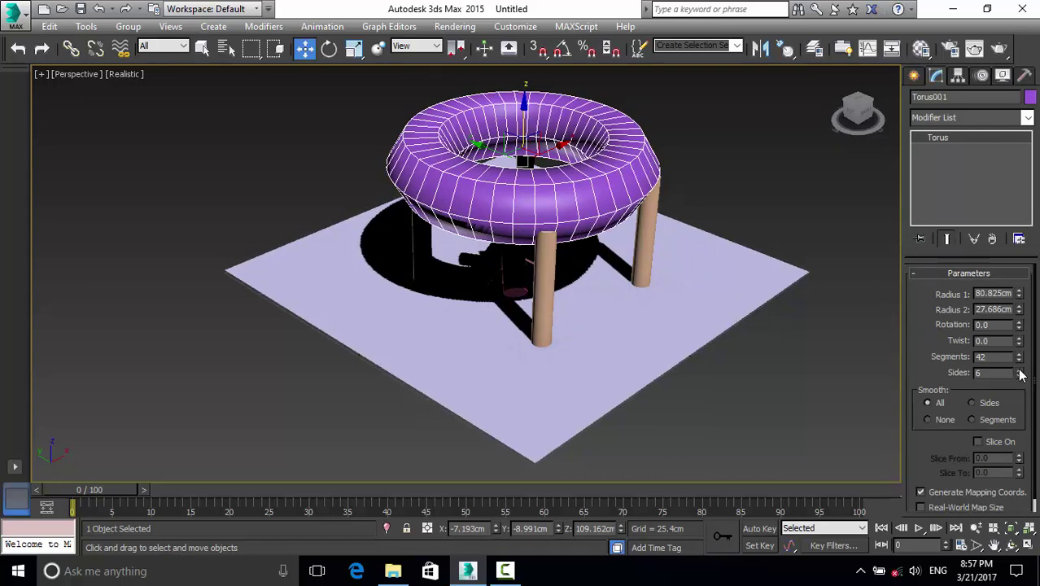
click(505, 275)
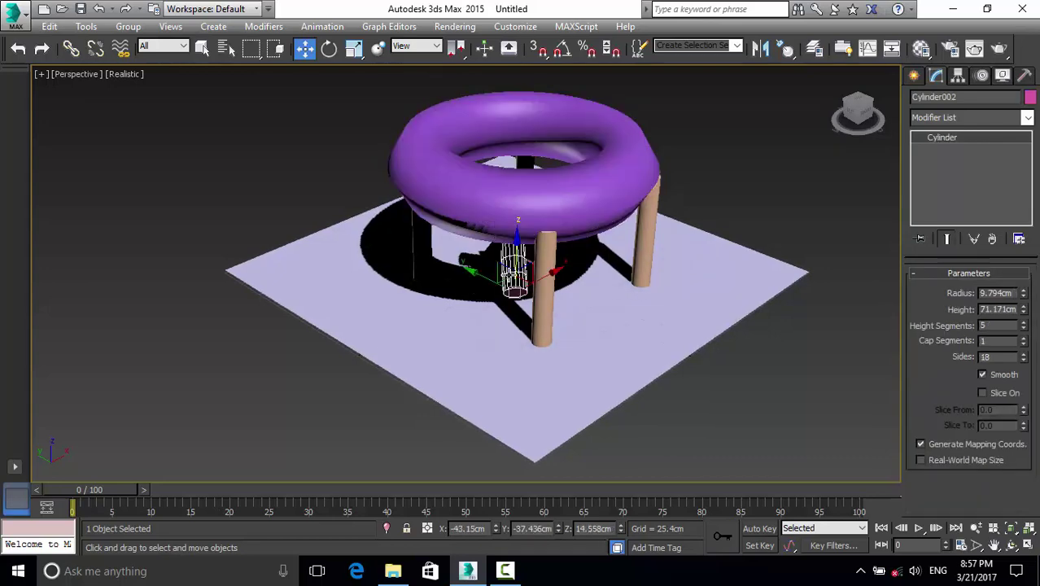
click(516, 223)
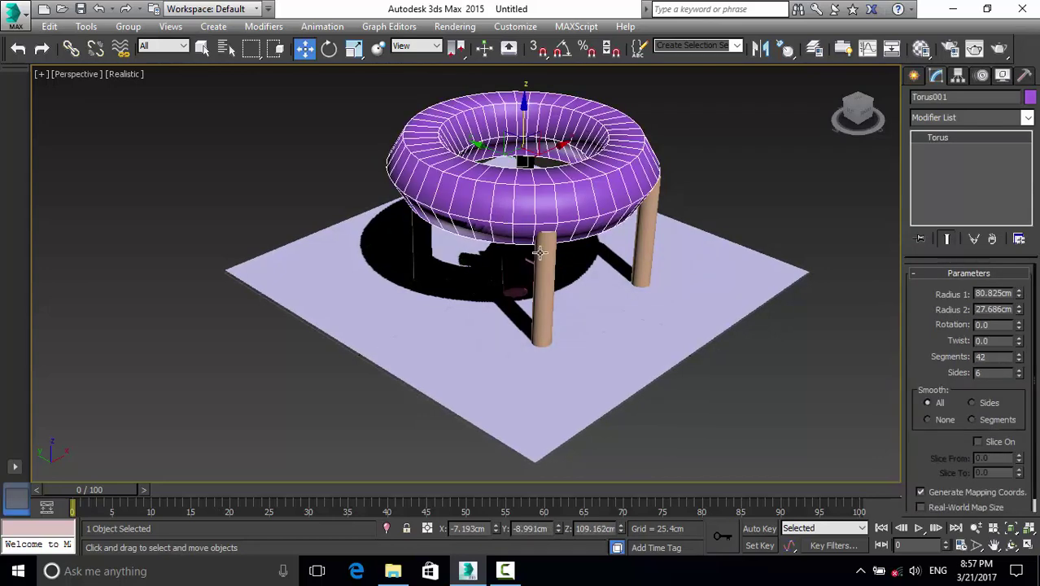
click(540, 253)
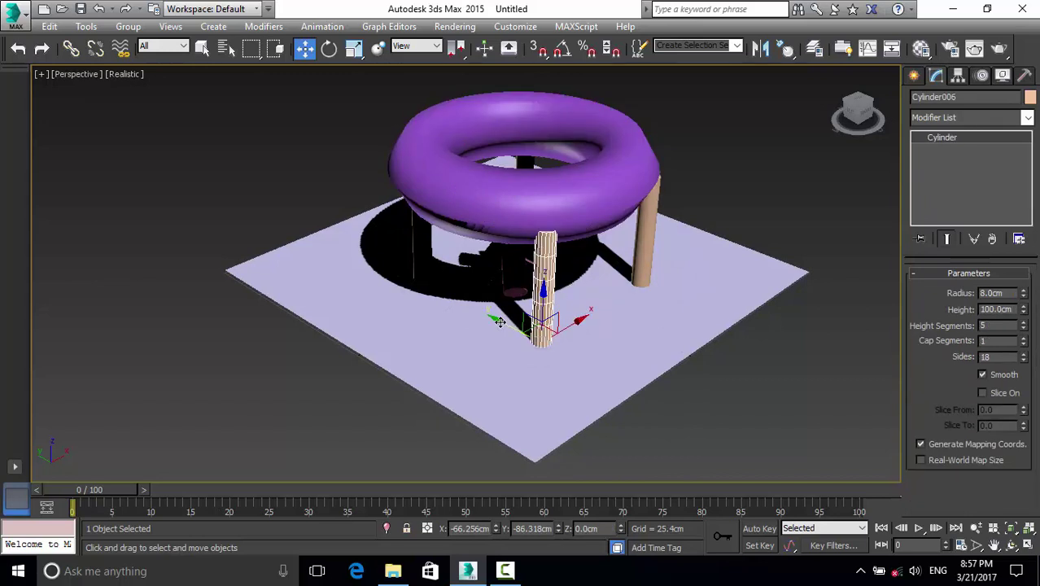
drag(499, 321, 459, 302)
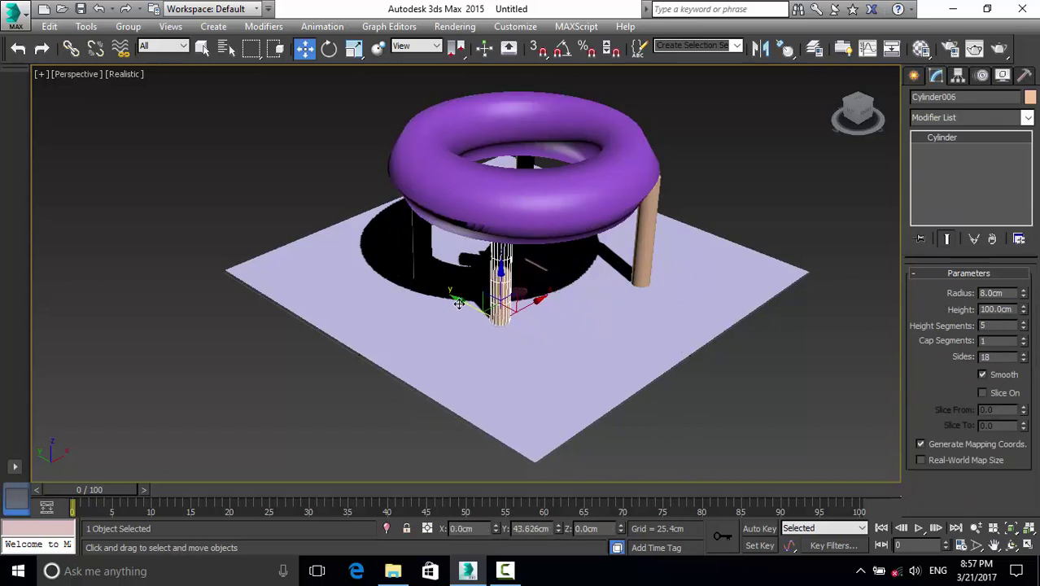
Step: Reduce the torus Radius 2 into a slim ring, then begin selecting the leg cylinders
click(527, 229)
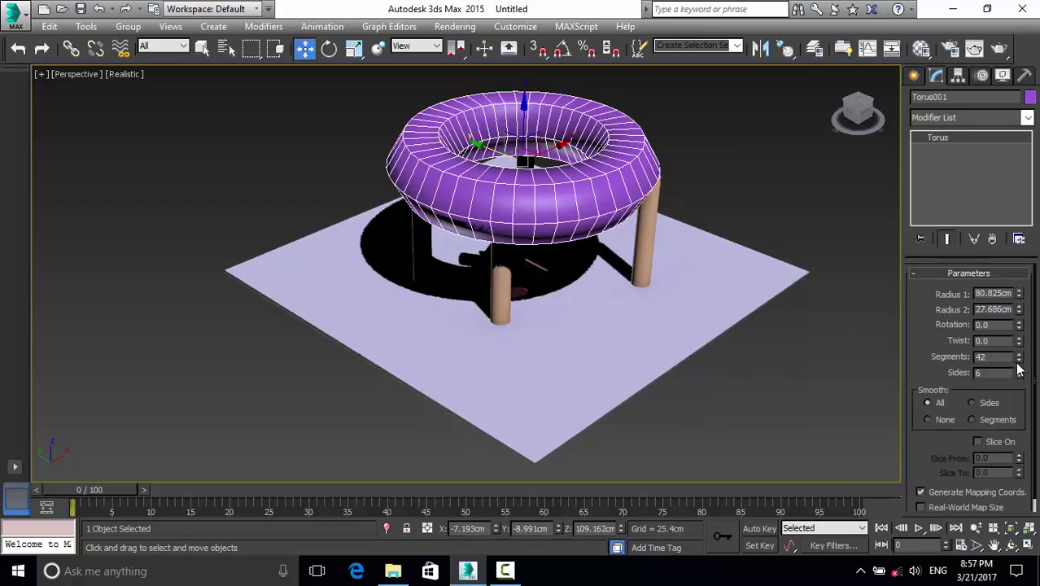
click(504, 570)
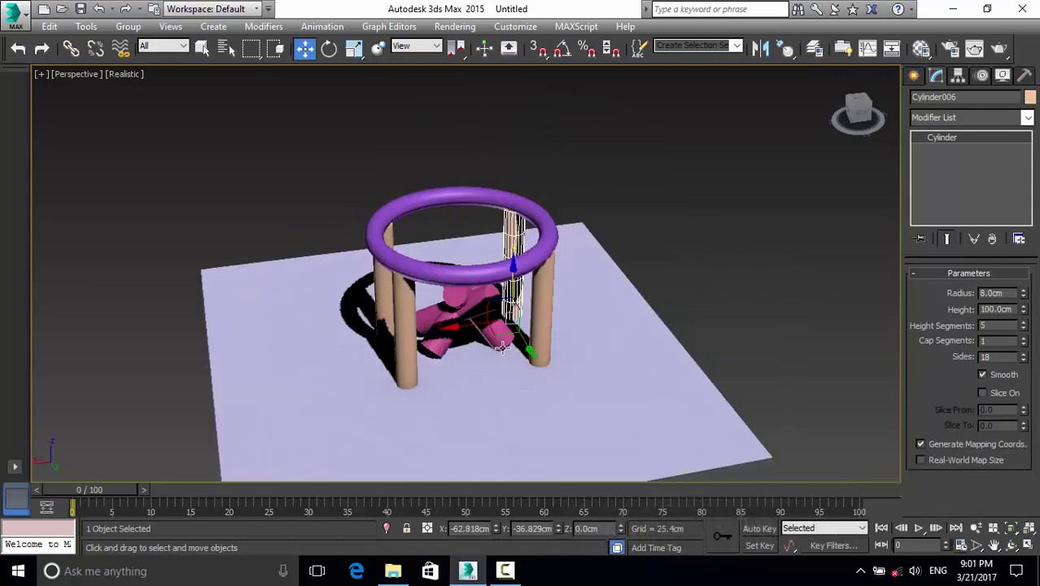
scroll(558, 331, up, 5)
click(533, 307)
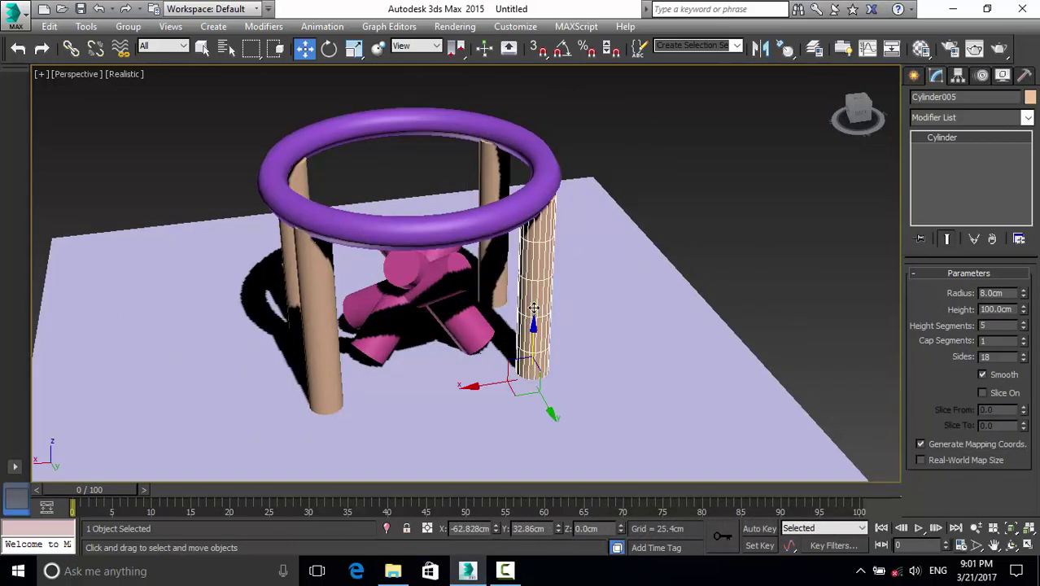
ctrl+click(488, 259)
Step: Group the four legs and the torus ring as Group001
ctrl+click(324, 306)
ctrl+click(287, 269)
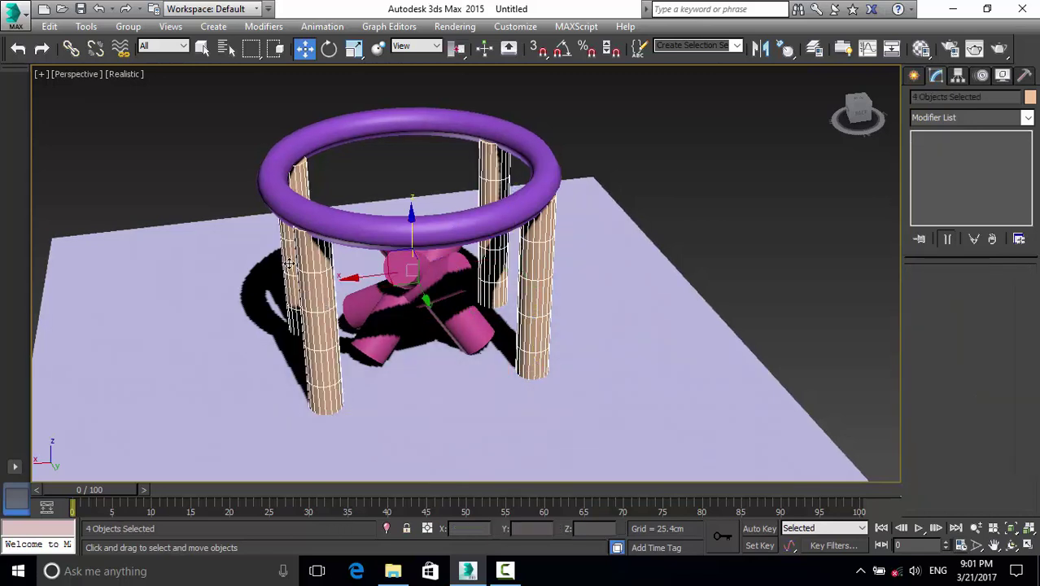
ctrl+click(319, 225)
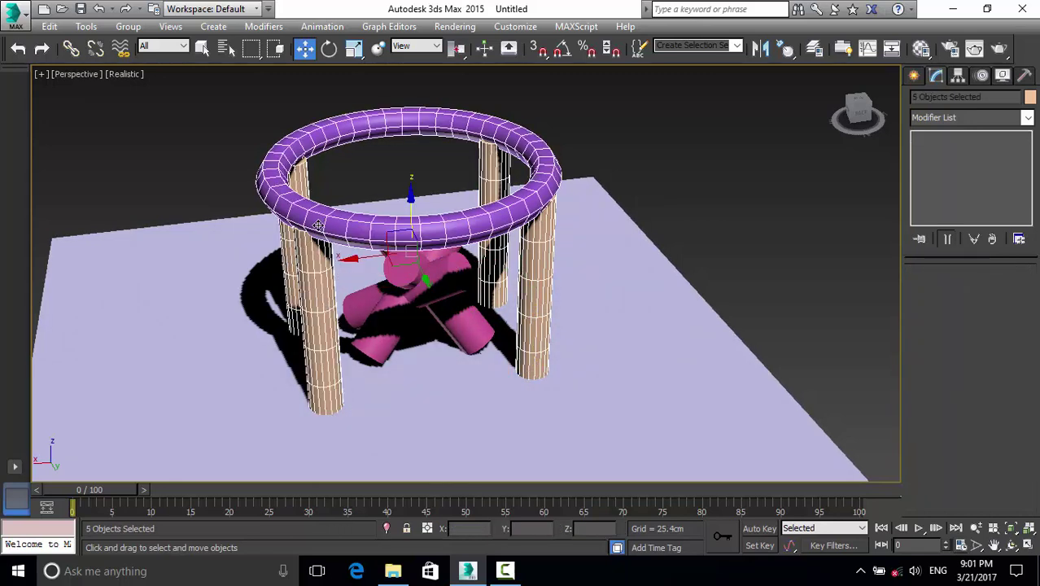
click(128, 26)
click(151, 44)
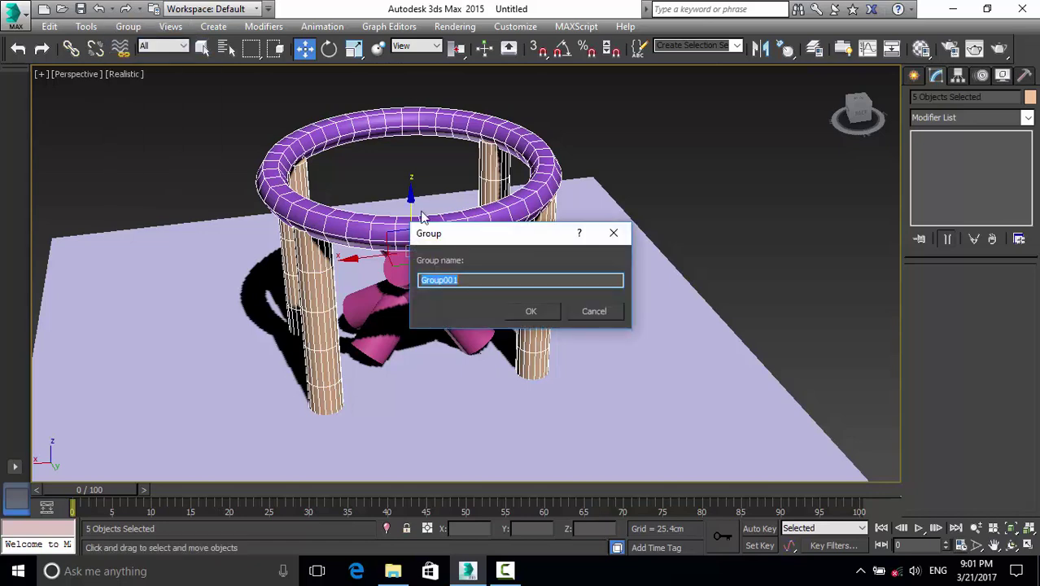
click(531, 311)
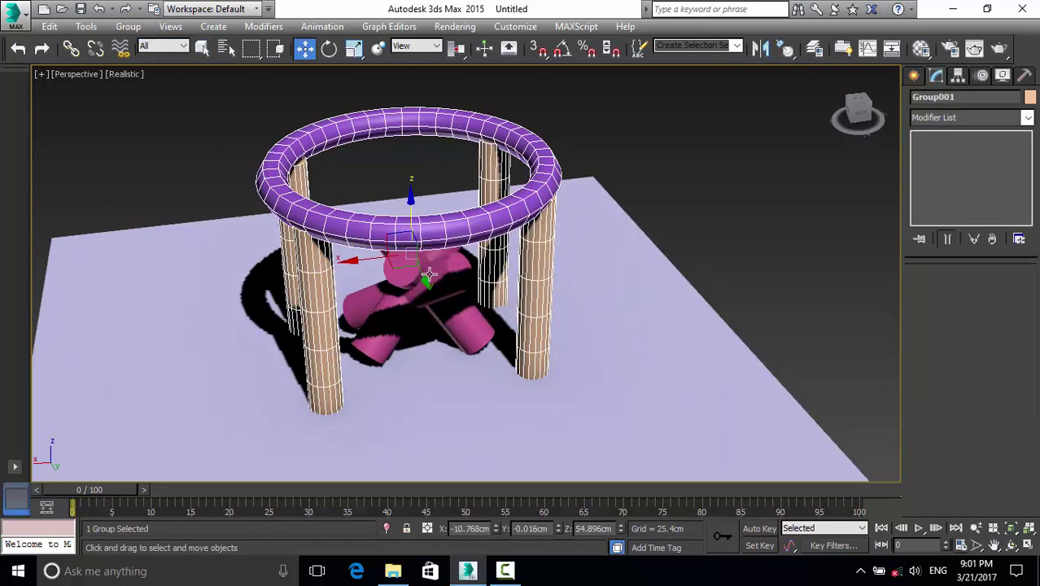
Step: Group the four pink log cylinders as Group002
scroll(429, 273, up, 3)
scroll(428, 273, up, 3)
click(381, 263)
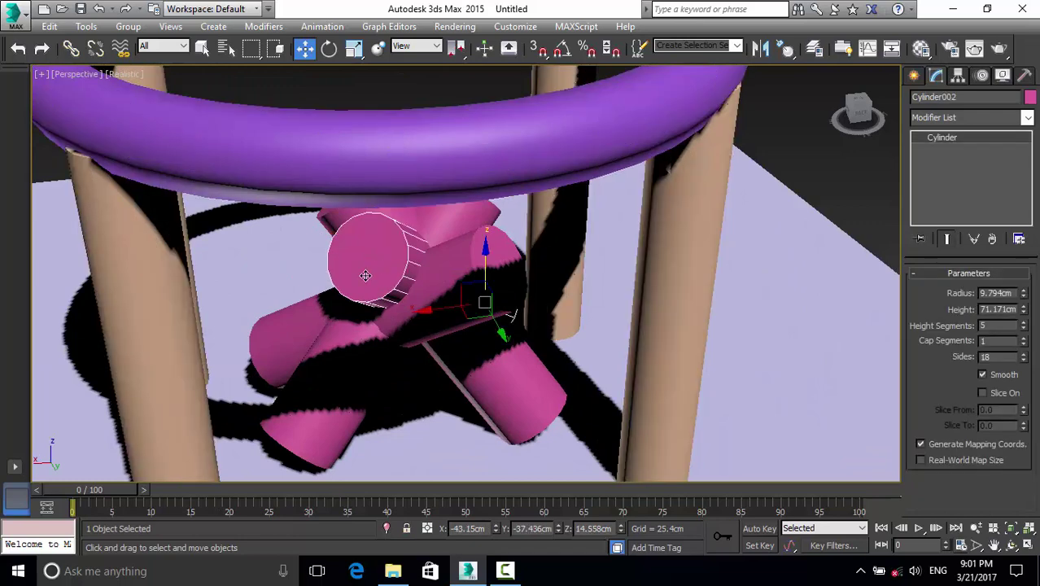
ctrl+click(335, 220)
ctrl+click(450, 222)
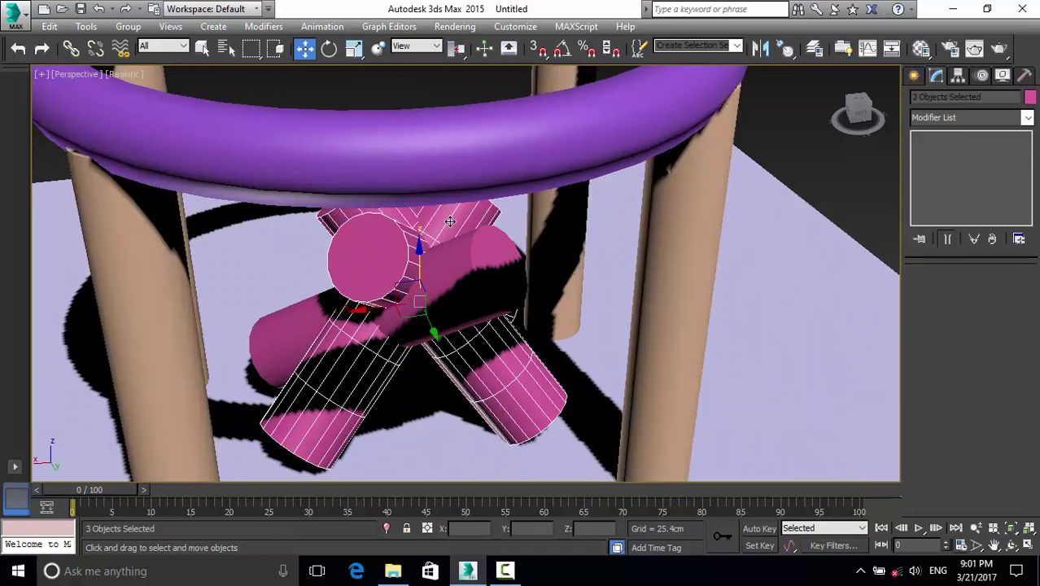
ctrl+click(470, 259)
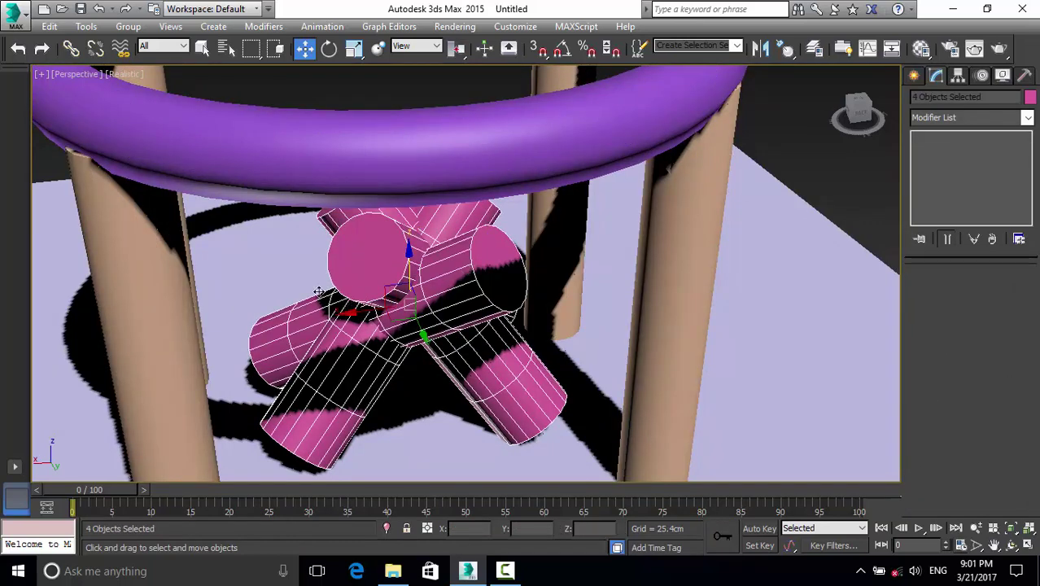
click(127, 26)
click(140, 43)
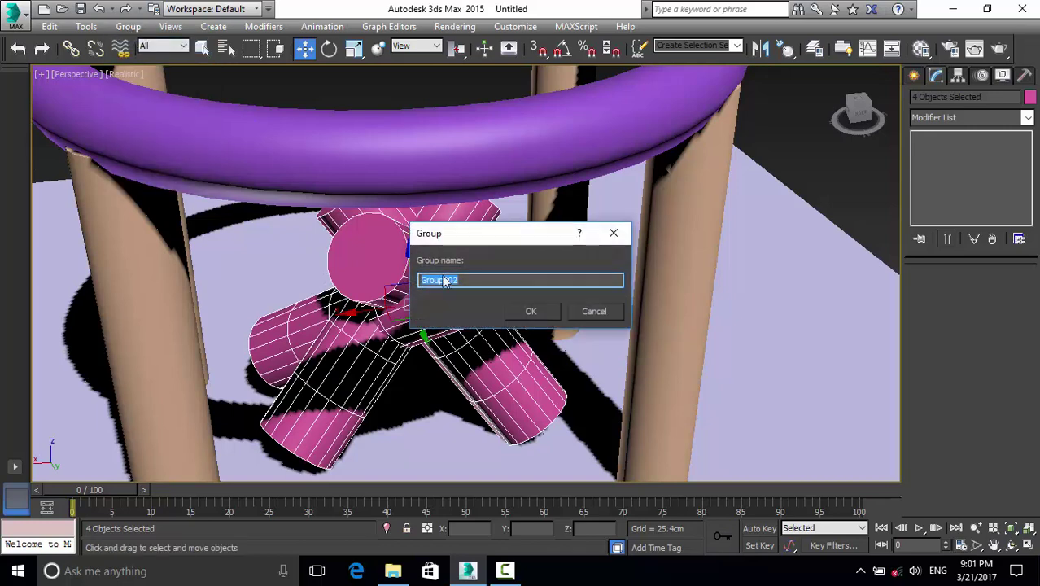
click(539, 312)
Step: Select the floor plane
scroll(538, 312, down, 5)
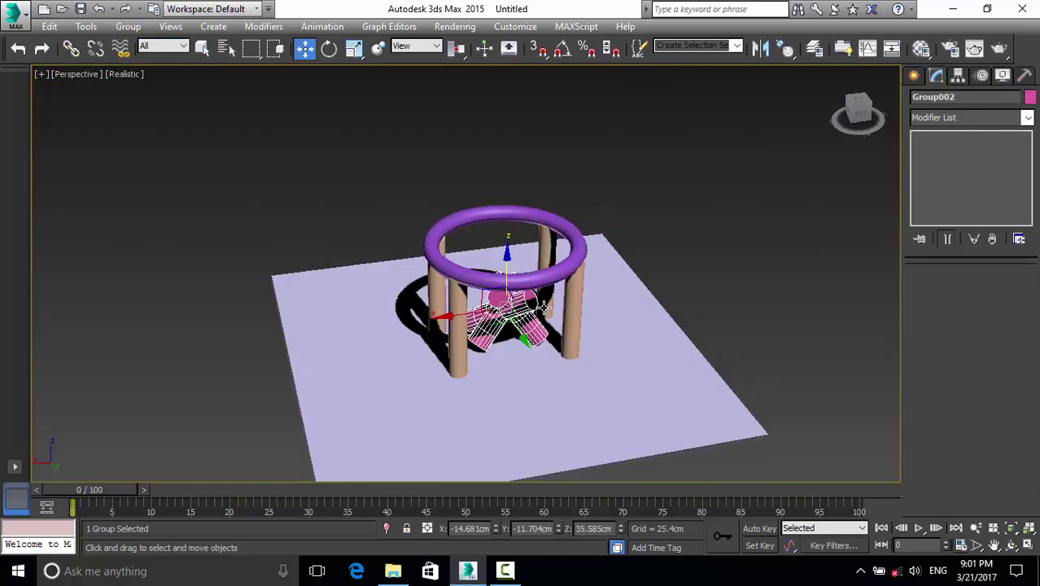
click(533, 373)
scroll(643, 317, down, 3)
scroll(630, 337, up, 3)
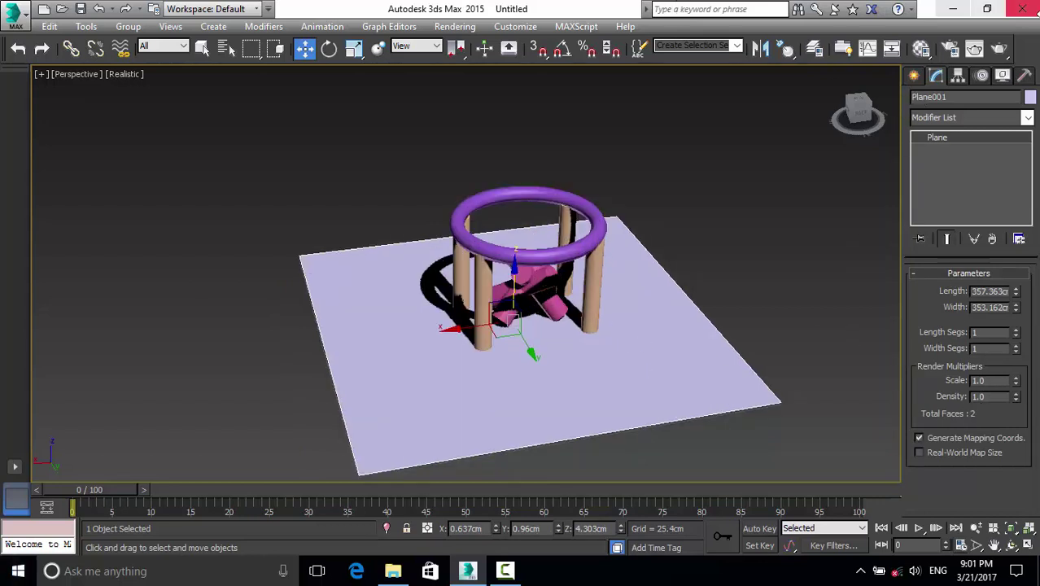
Step: Create Teapot001 above the stand's ring, then reselect it with Select and Move
click(914, 75)
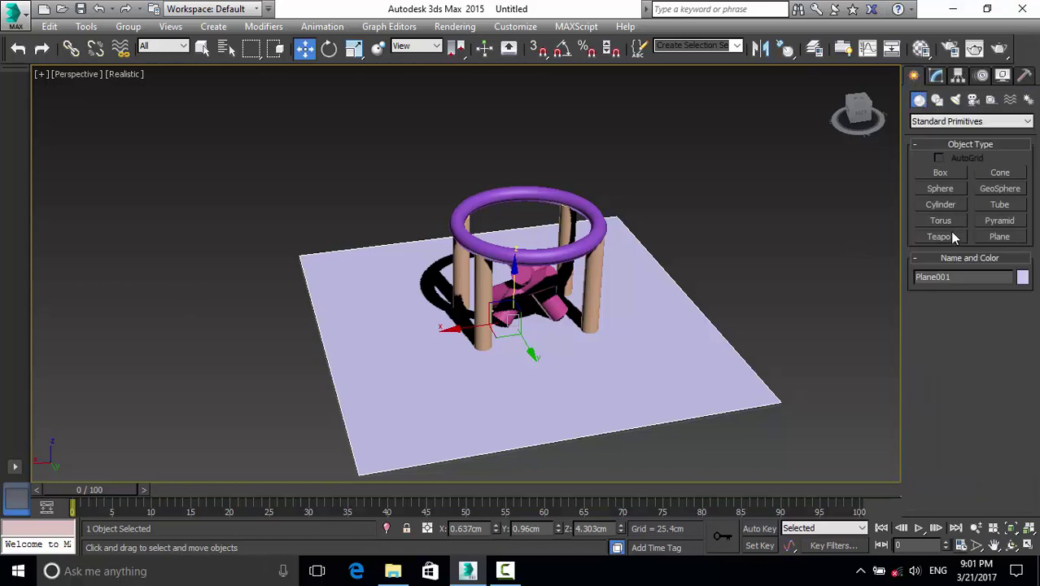
click(952, 237)
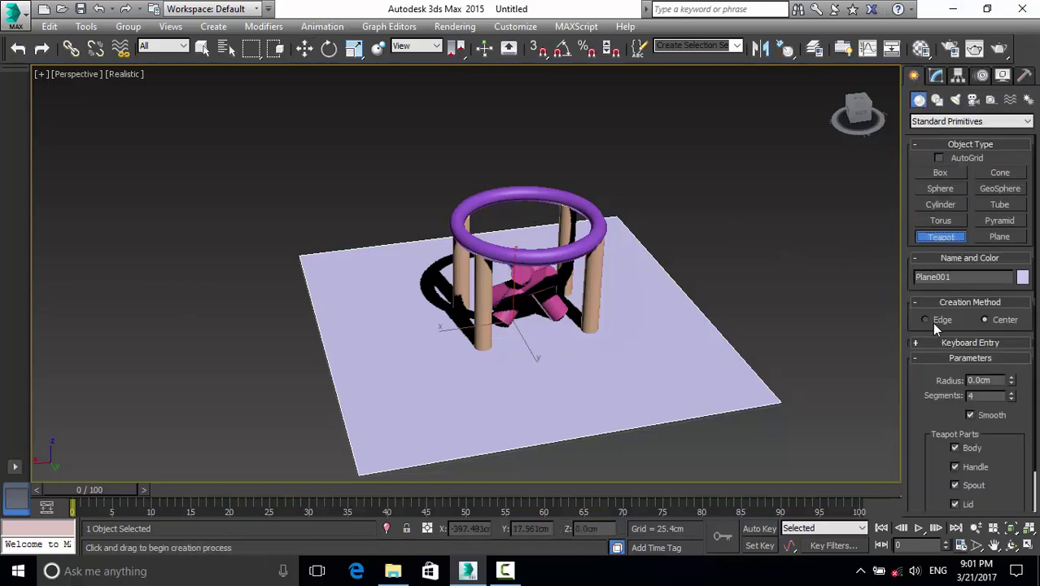
drag(482, 207, 594, 237)
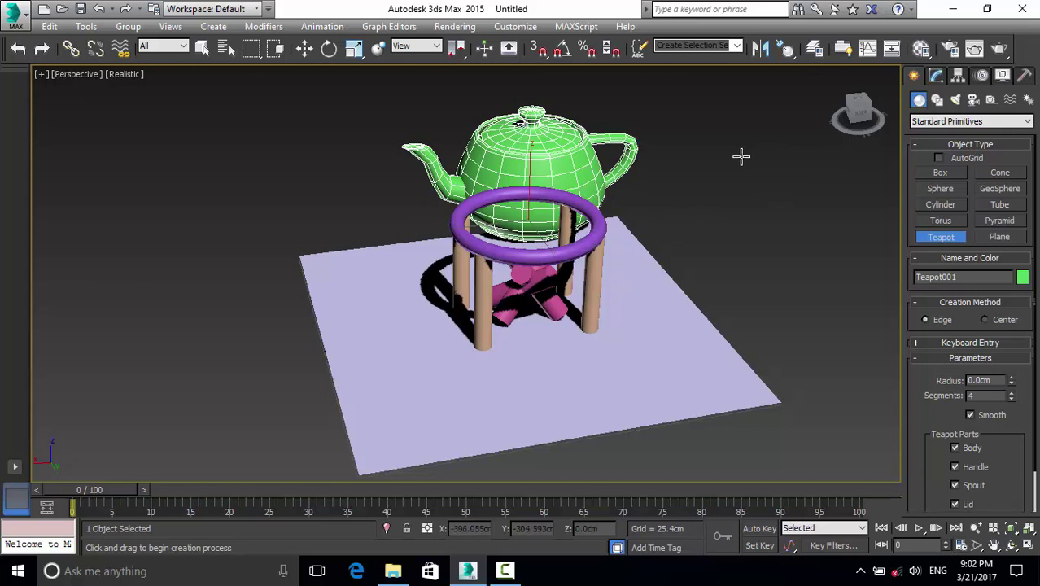
key(w)
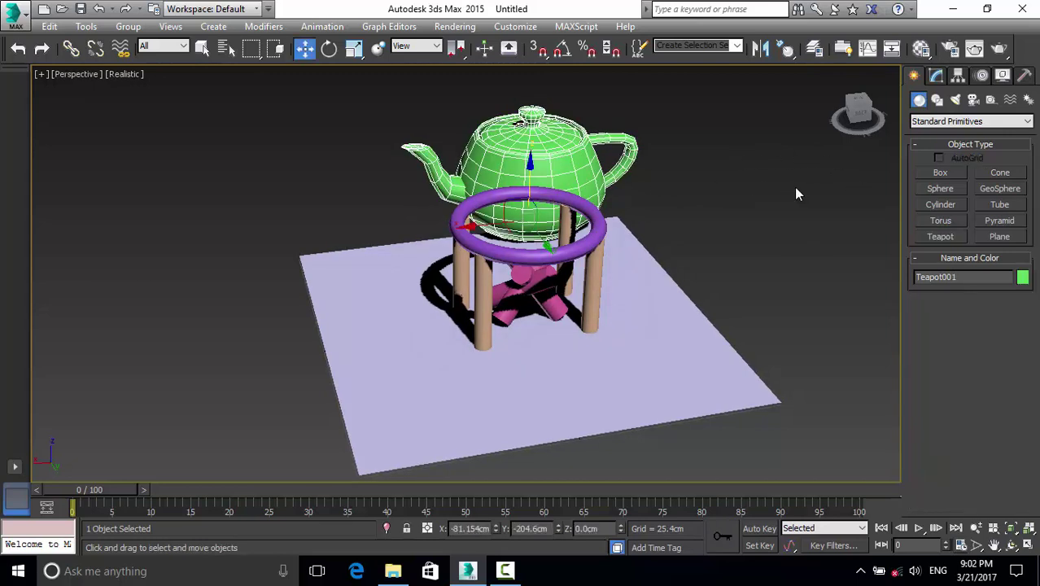
click(587, 210)
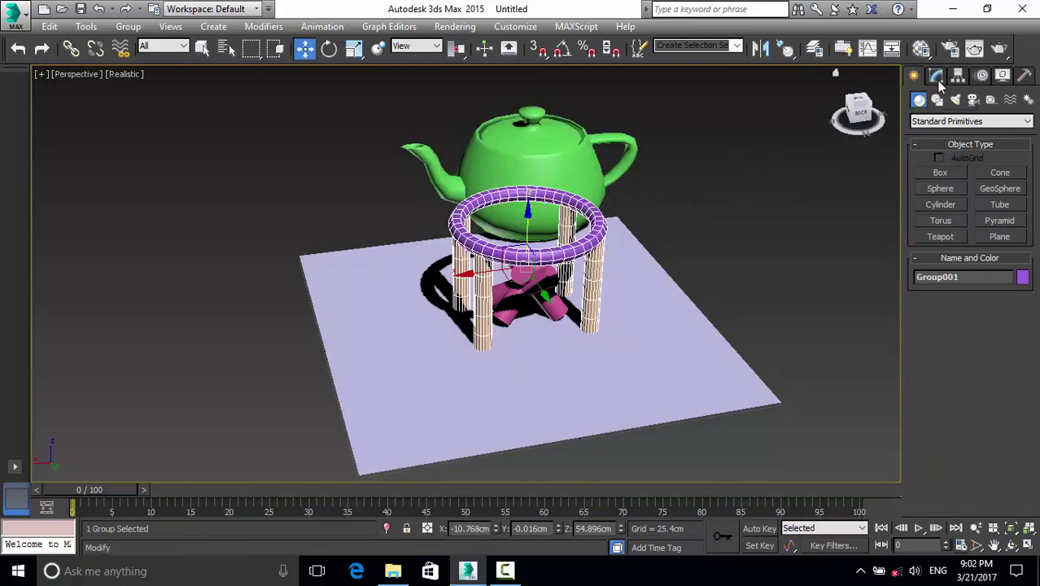
click(550, 163)
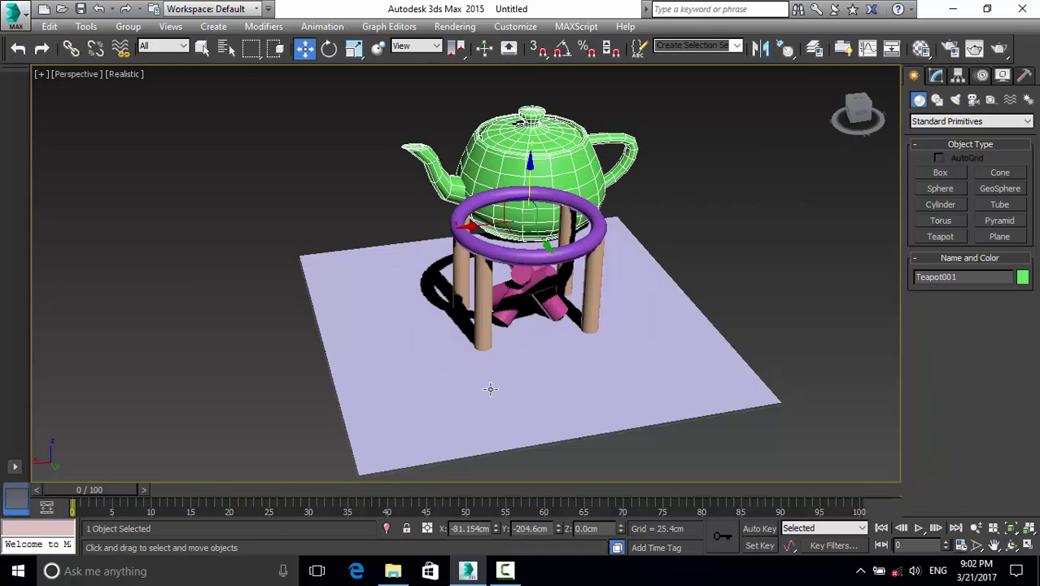
key(alt+w)
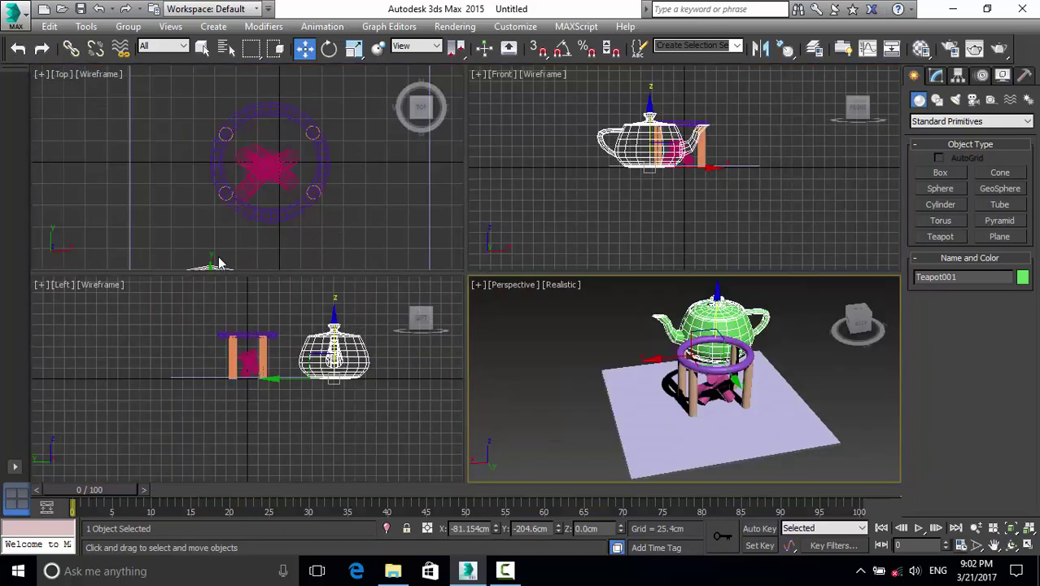
Step: In the Top view, move the teapot along X and Y to centre it over the ring
click(240, 241)
scroll(240, 242, down, 5)
scroll(240, 244, up, 2)
scroll(240, 244, up, 2)
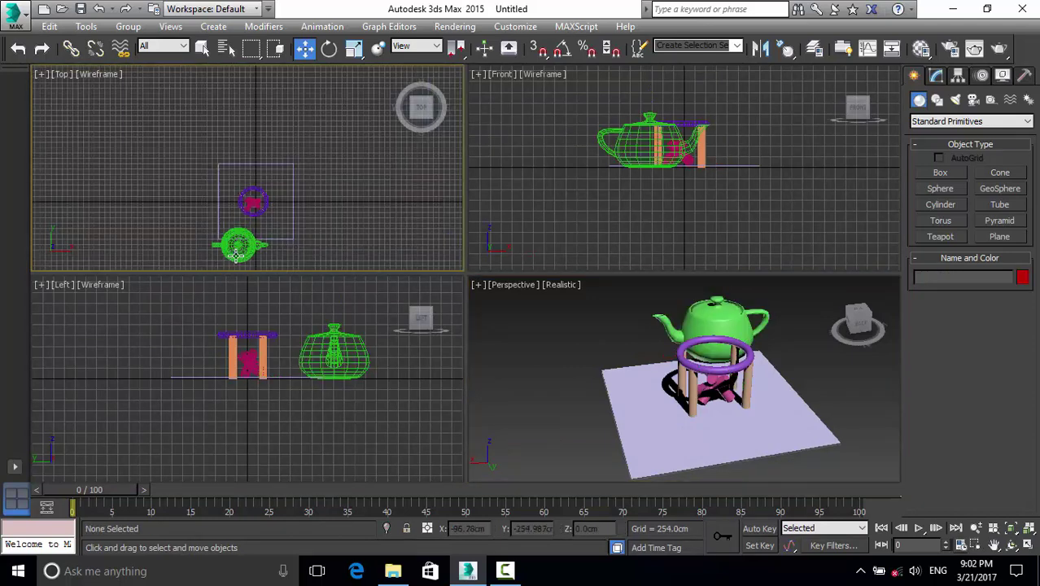
scroll(240, 244, up, 2)
click(240, 236)
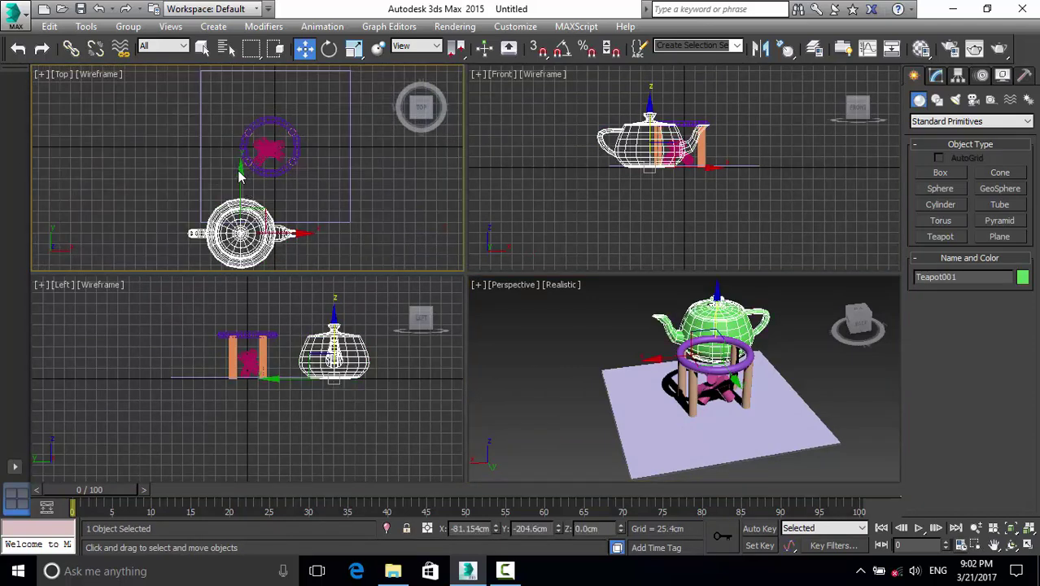
drag(242, 169, 279, 81)
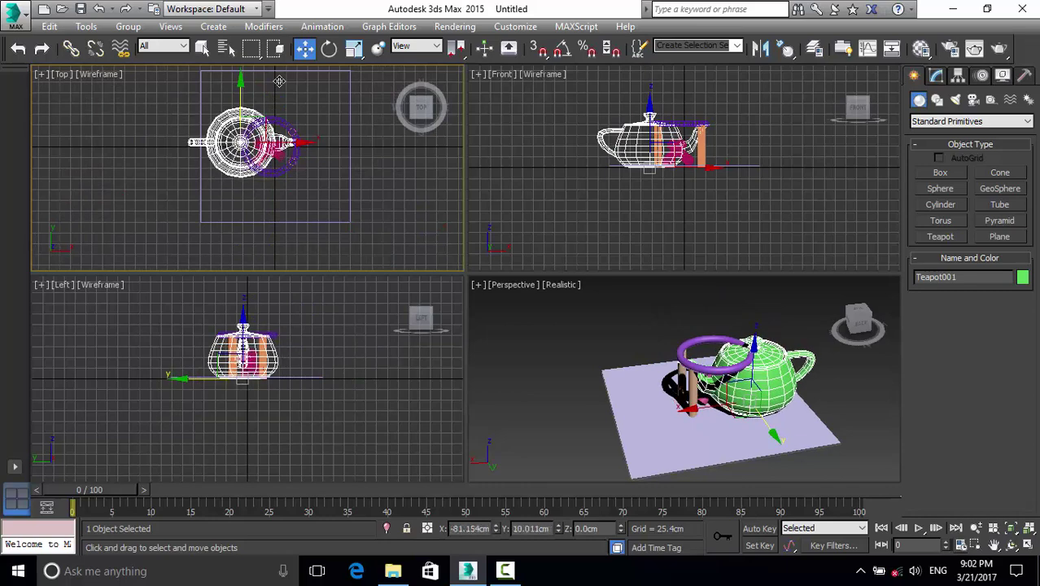
drag(301, 145, 332, 143)
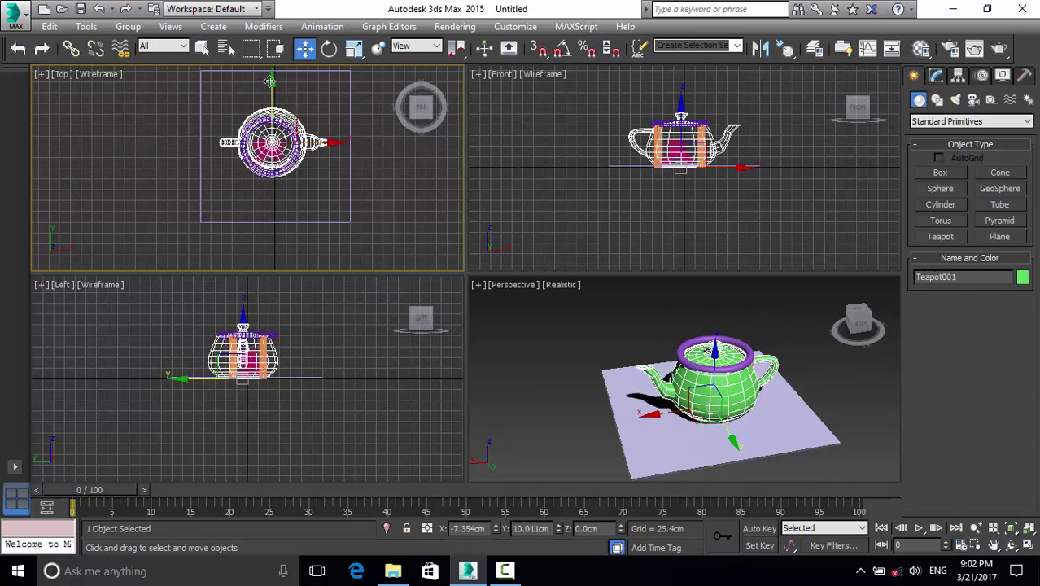
drag(270, 82, 272, 87)
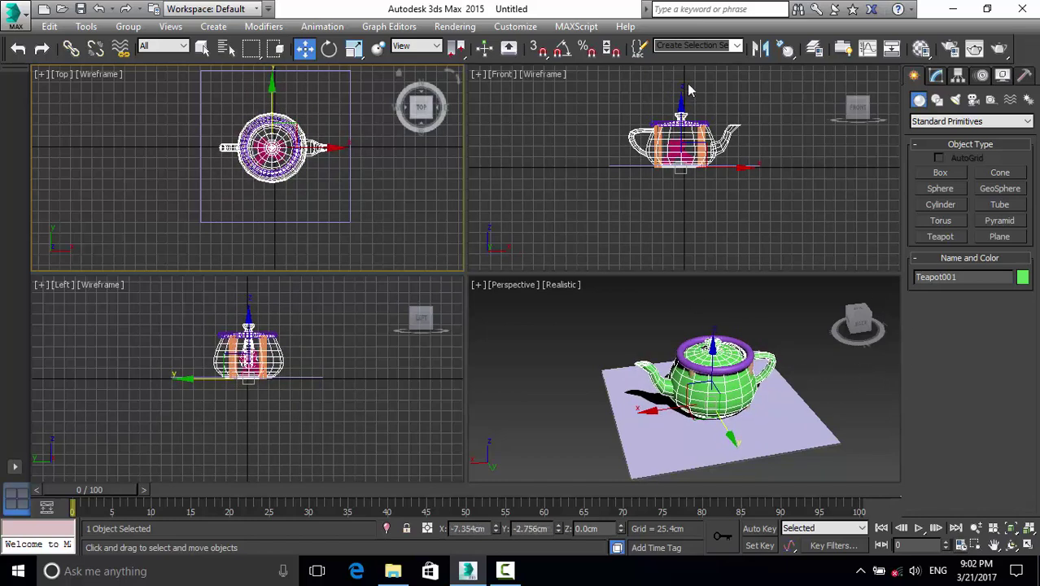
Step: Raise the teapot onto the ring to about Z 103.535 cm and fine-tune its X position
drag(680, 100, 685, 61)
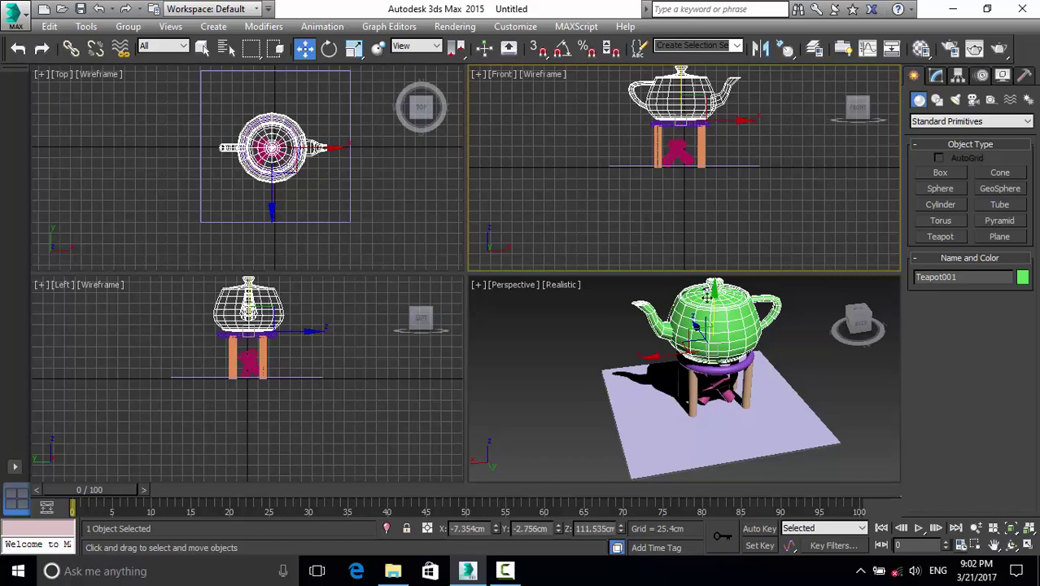
drag(664, 361, 657, 361)
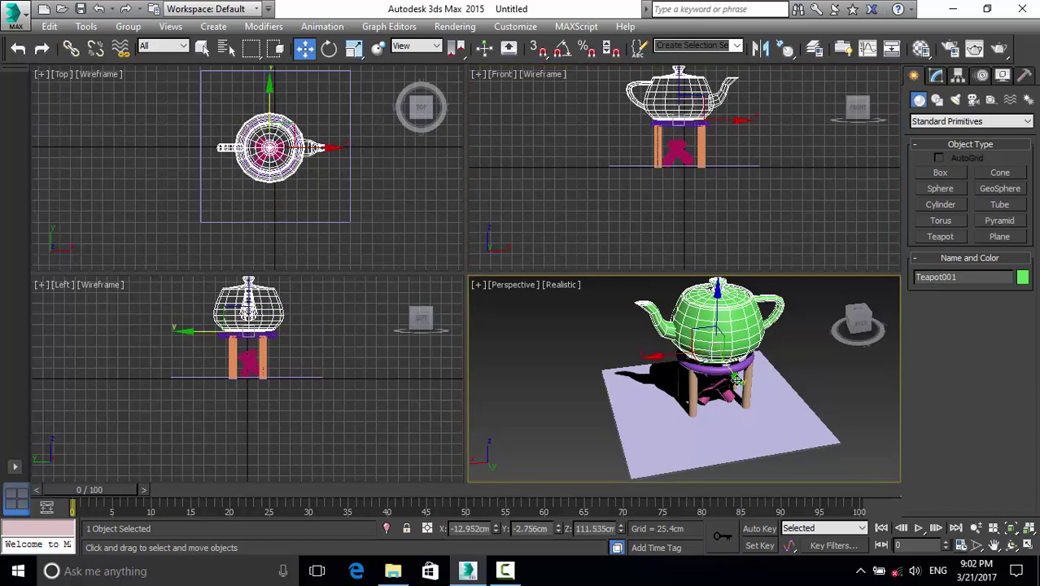
drag(737, 378, 741, 379)
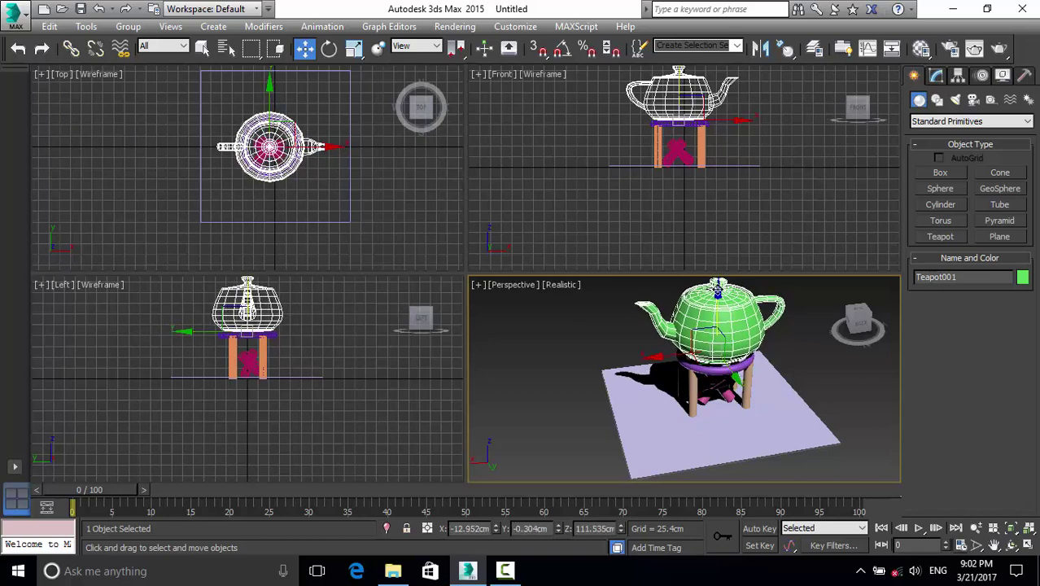
click(817, 351)
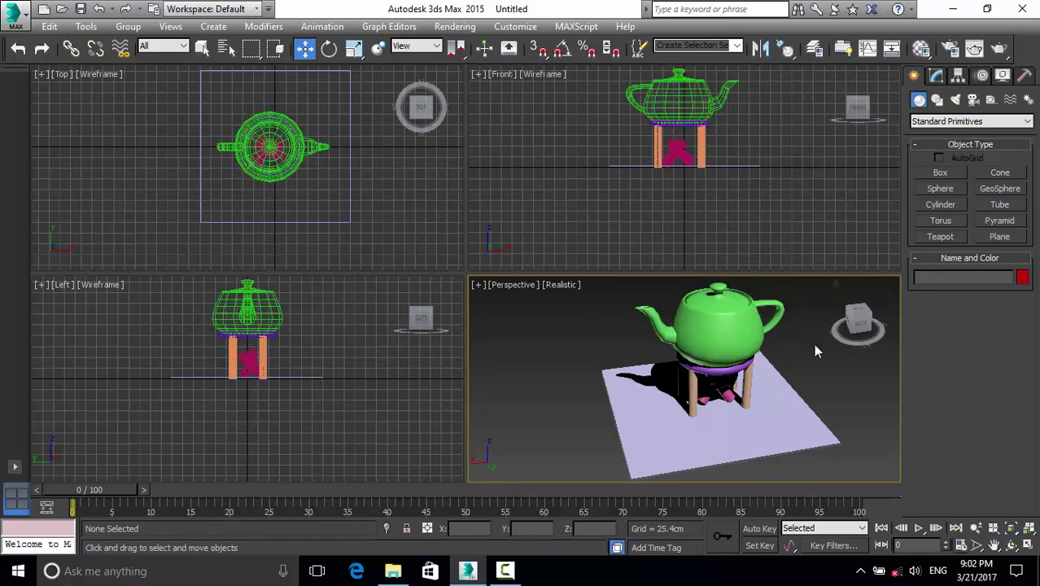
click(749, 336)
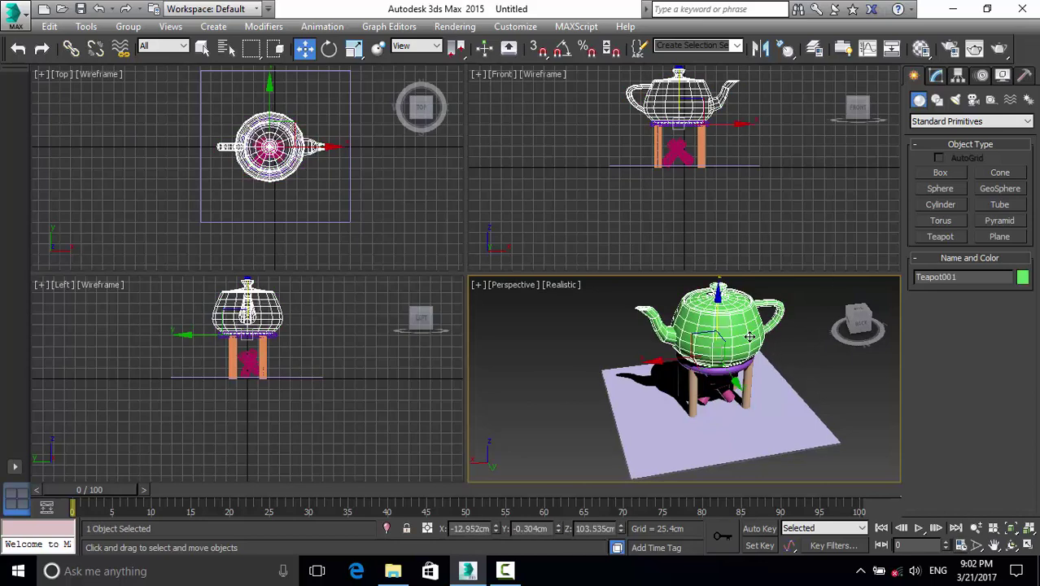
Step: Rotate the teapot about its vertical Z axis so the spout faces a new direction
click(328, 48)
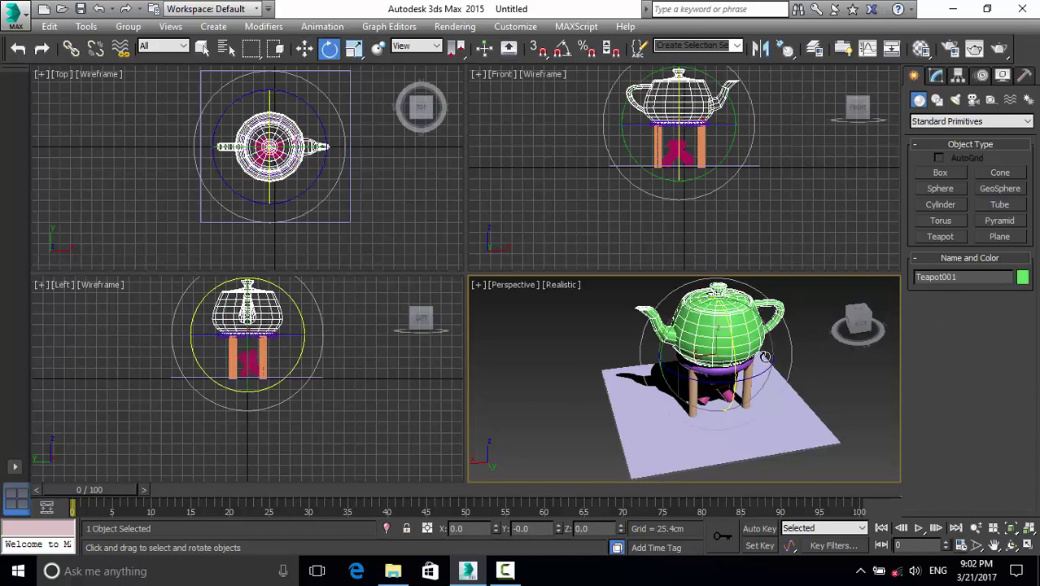
drag(736, 384, 700, 383)
click(820, 396)
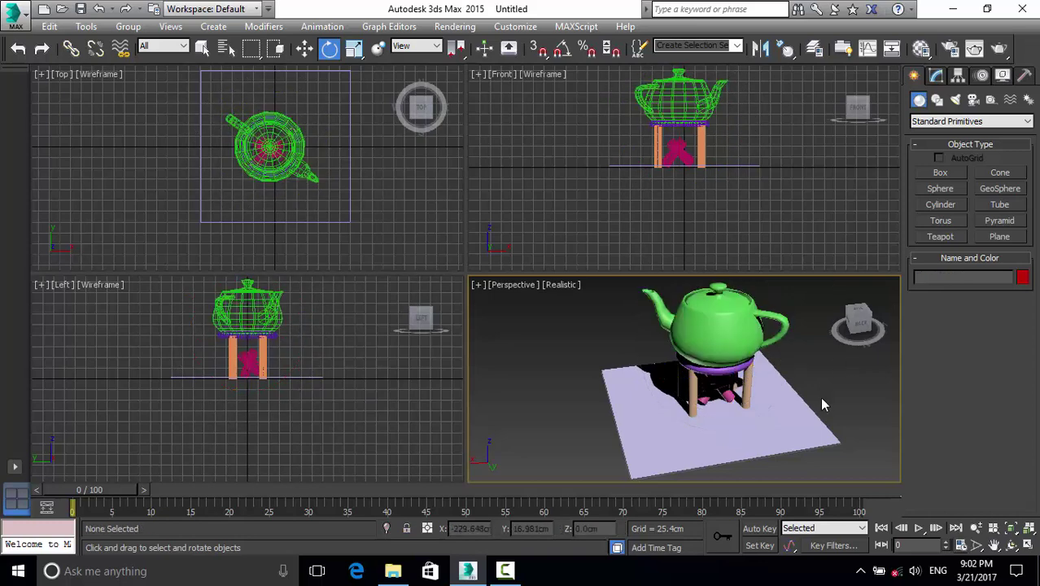
scroll(819, 391, up, 5)
scroll(817, 370, down, 5)
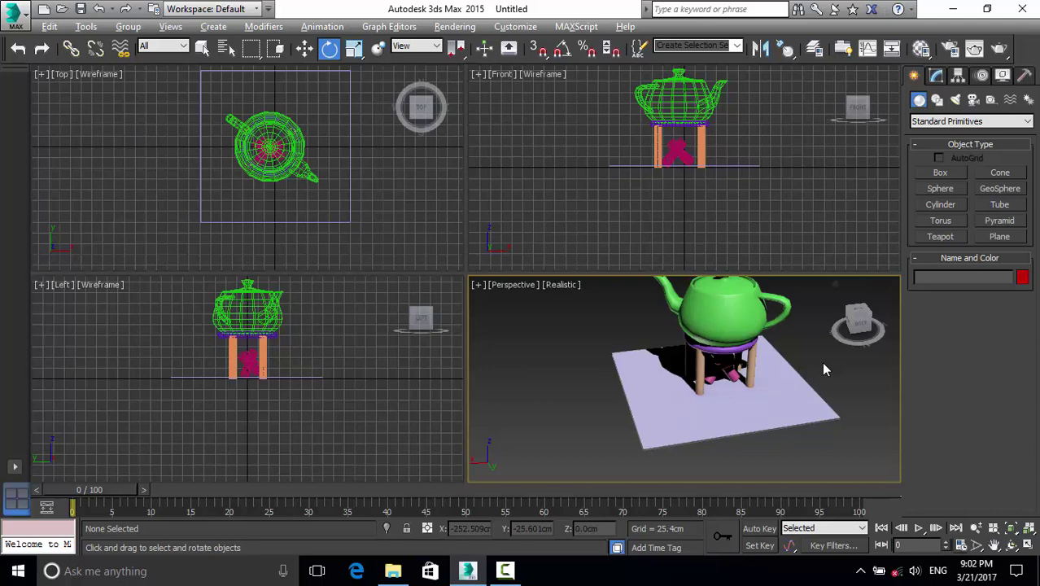
Step: Maximize the Perspective view, check the stand and log groups, and select the floor plane
key(alt+w)
scroll(781, 334, down, 2)
scroll(769, 277, up, 5)
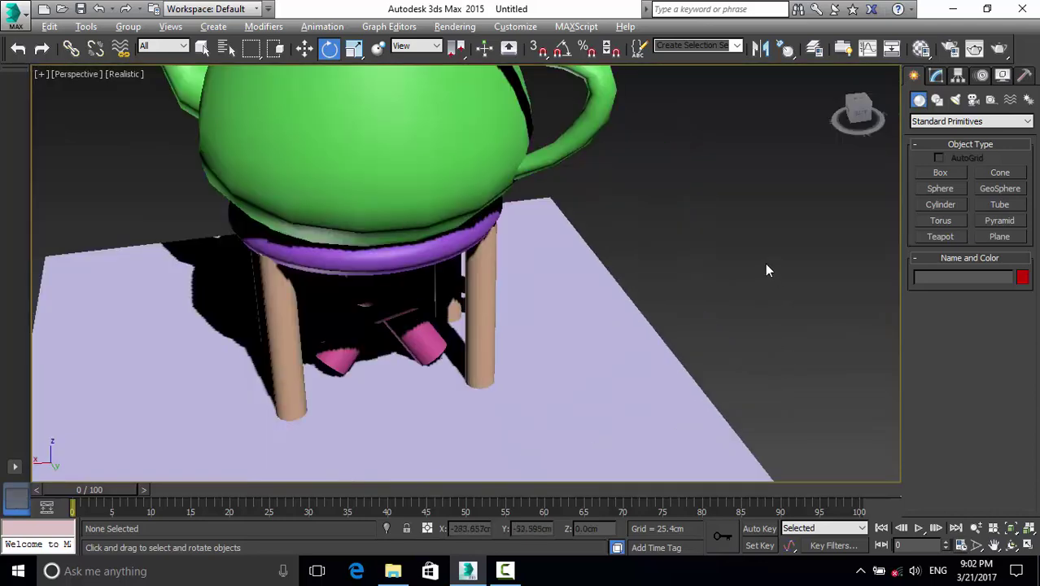
scroll(749, 269, down, 5)
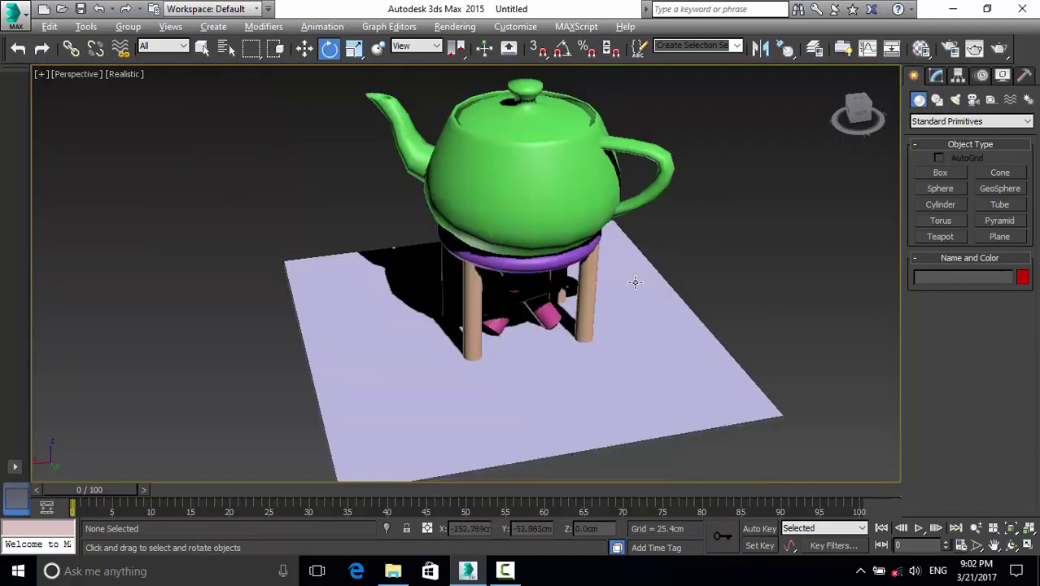
click(592, 283)
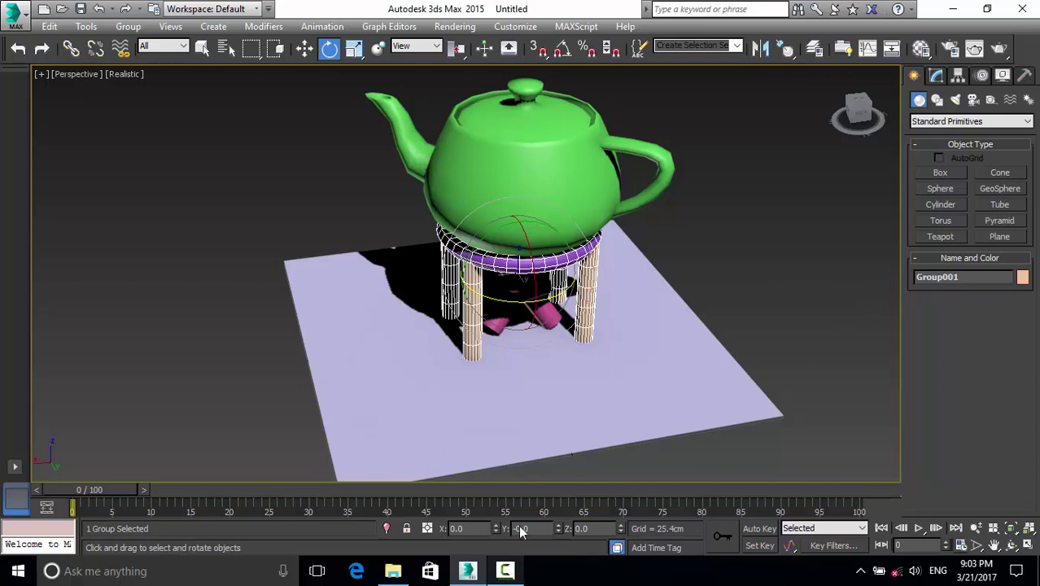
click(718, 271)
click(586, 279)
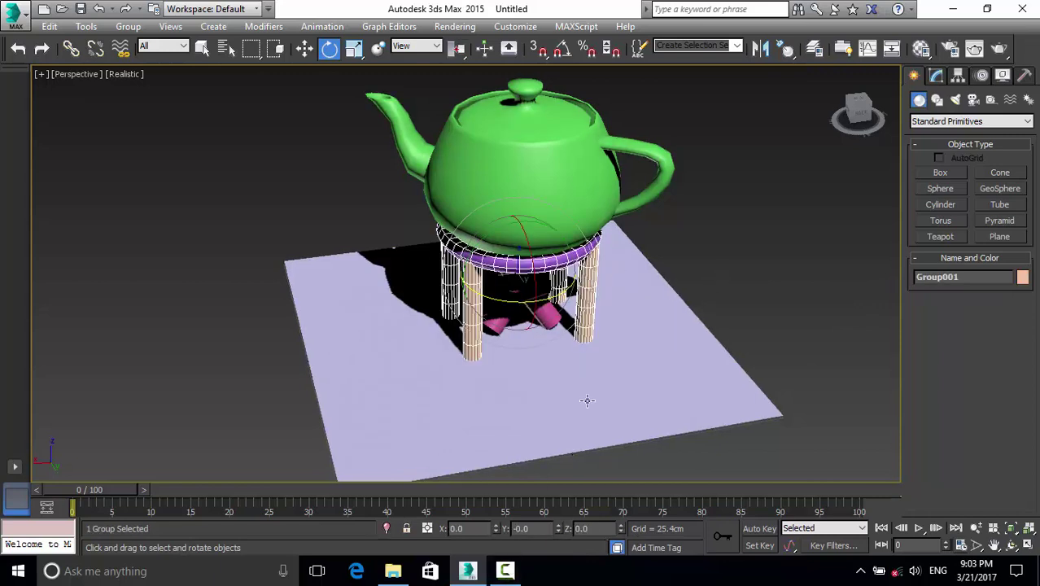
click(504, 570)
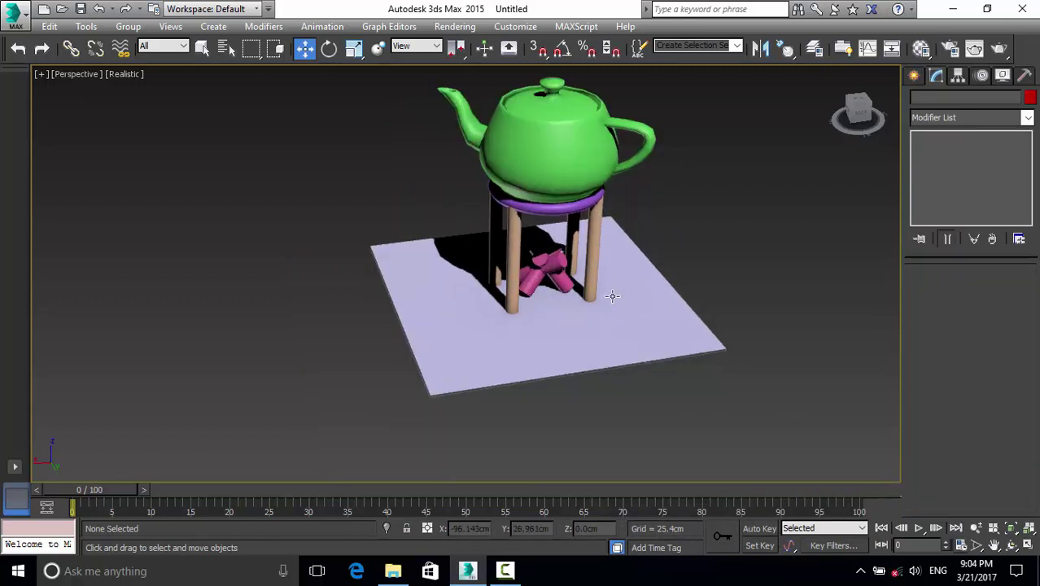
click(569, 273)
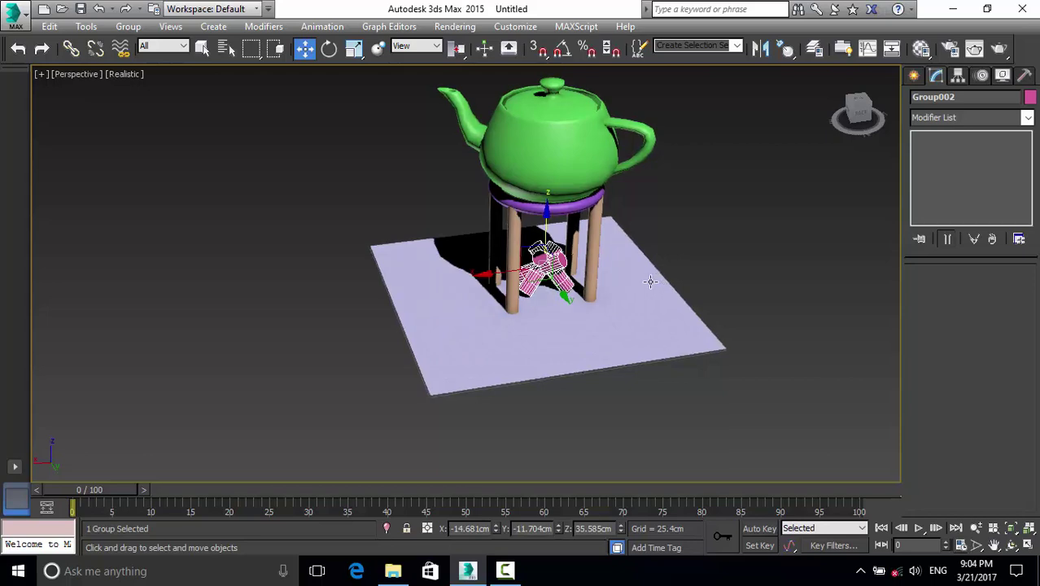
click(650, 281)
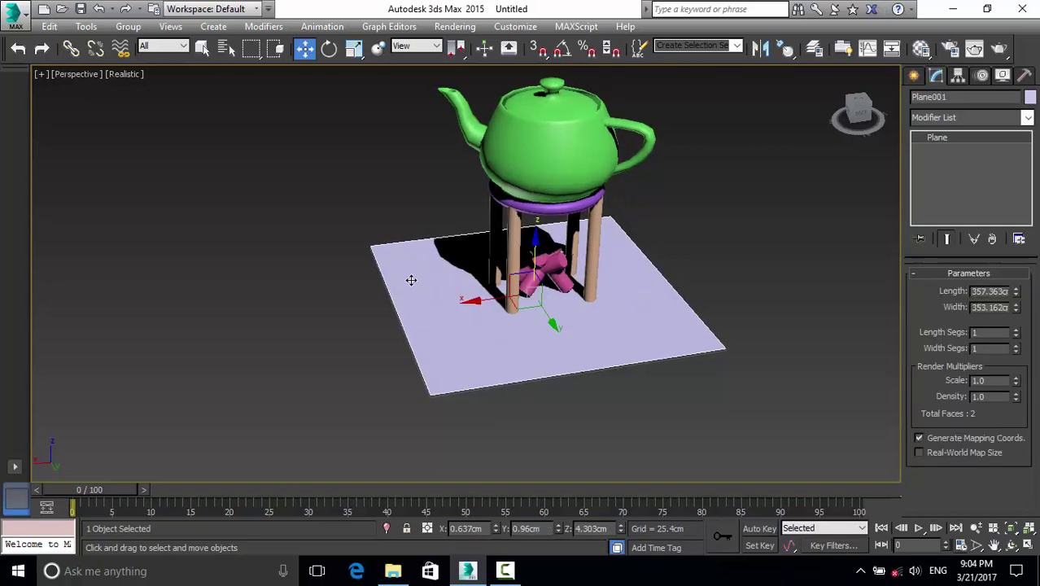
Step: In the Material Editor, assign a Bitmap map to the Diffuse Color channel
key(m)
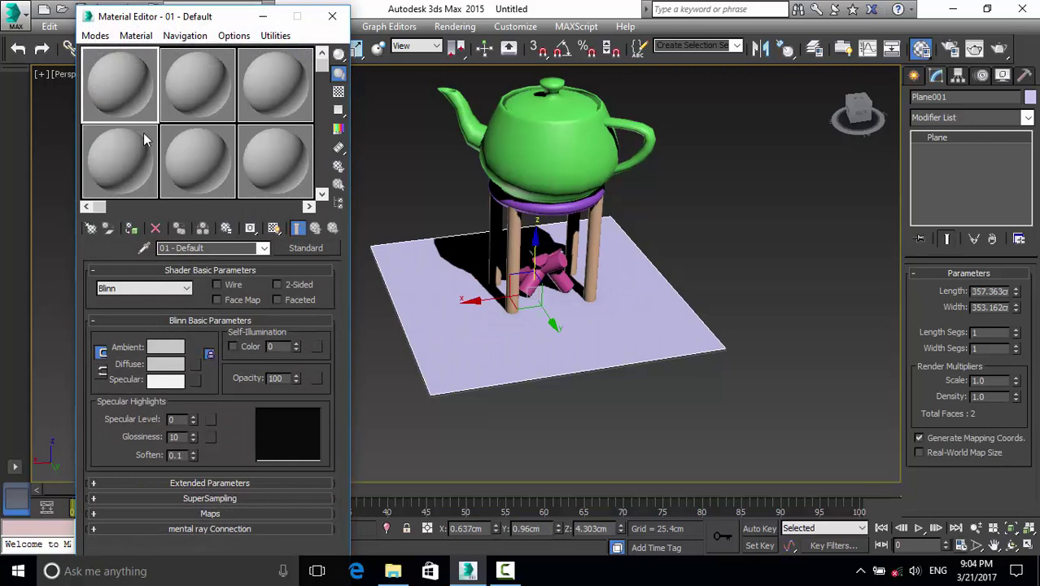
click(200, 512)
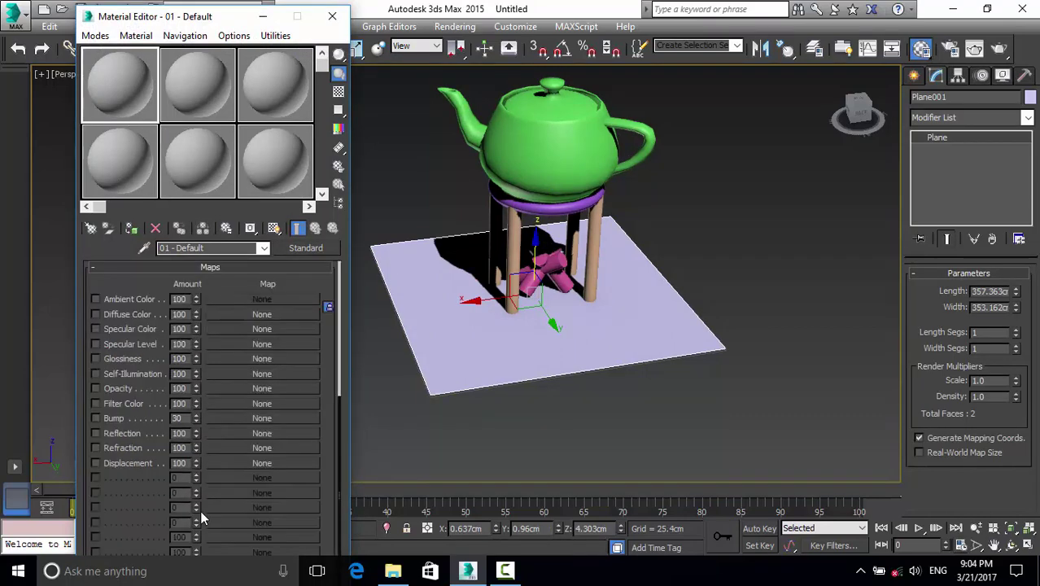
click(248, 314)
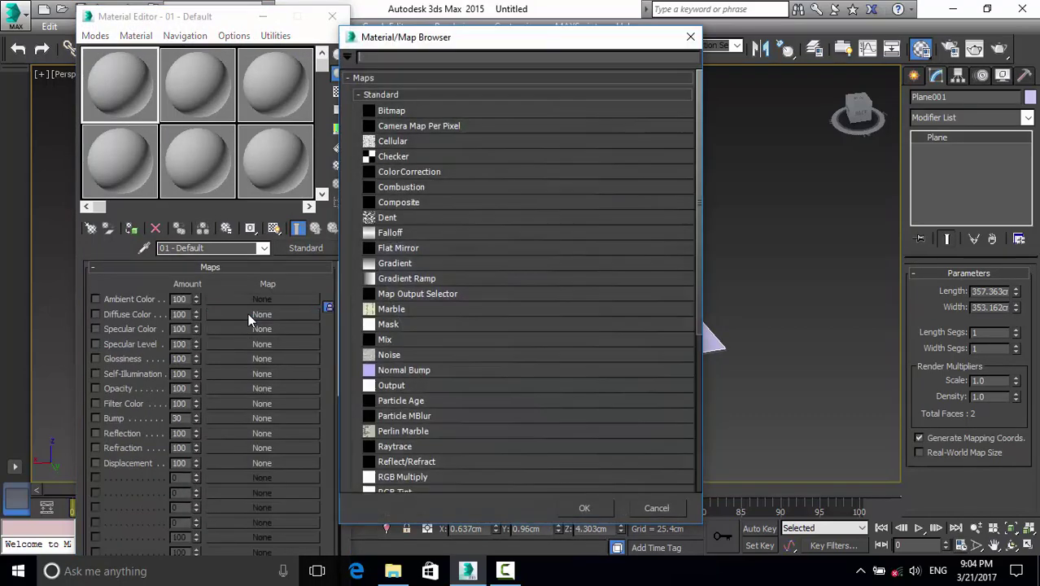
double_click(383, 112)
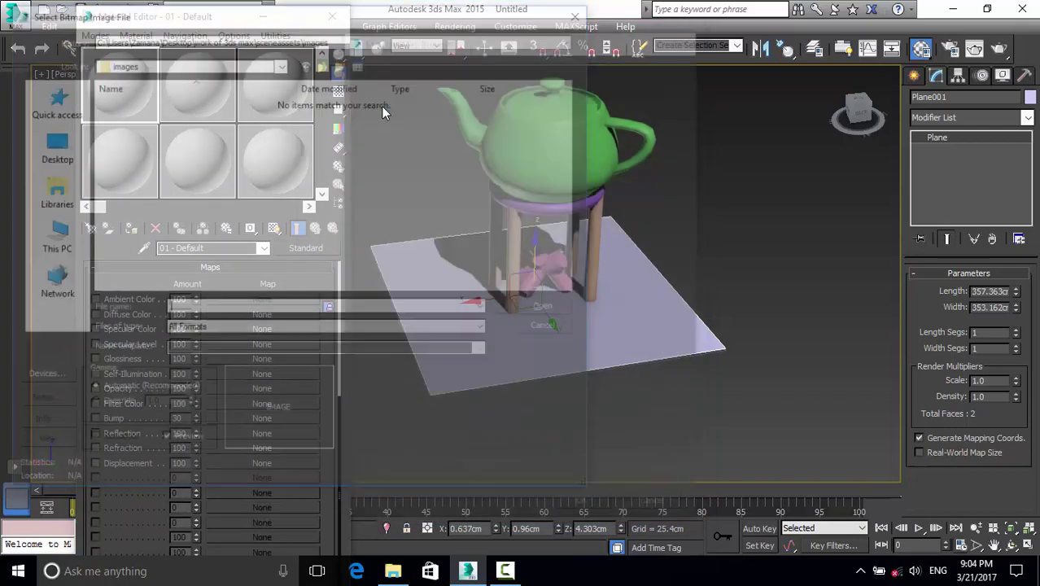
Step: Load FINISHES.FLOORING.RUG.KNOTTED from the Textures folder and show it shaded in the viewport
click(52, 145)
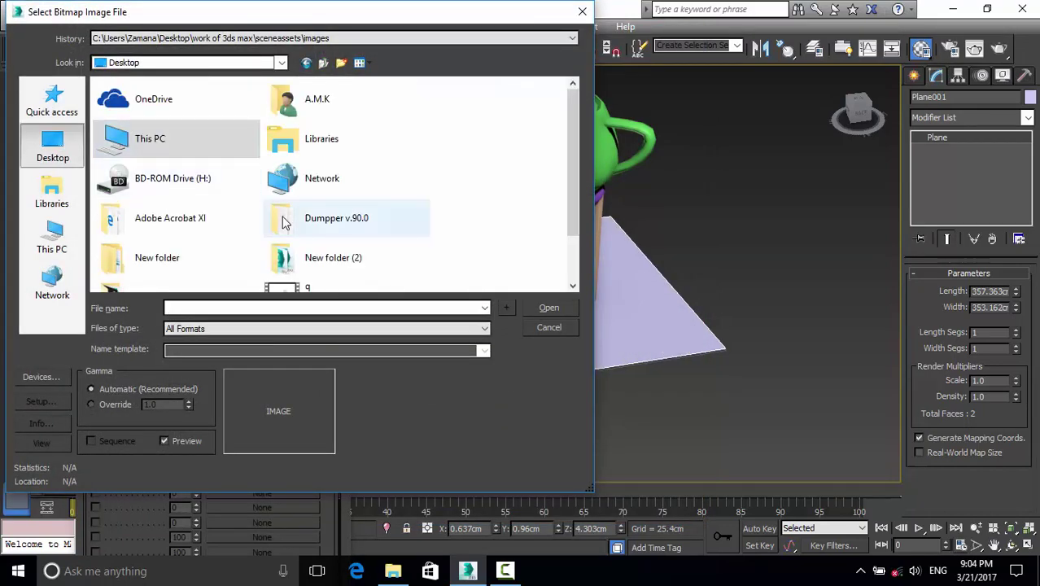
scroll(312, 252, down, 2)
double_click(308, 195)
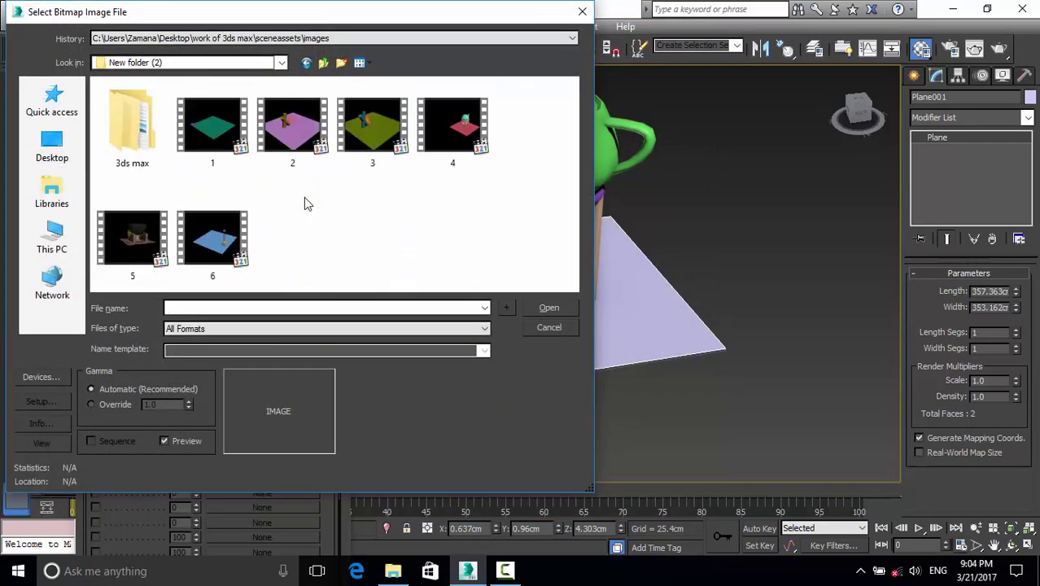
double_click(156, 131)
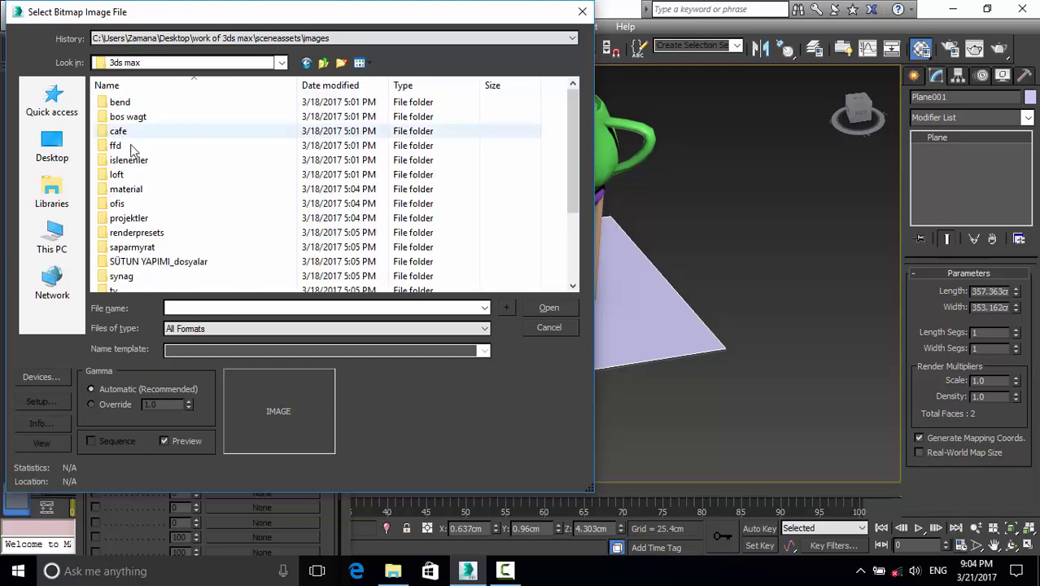
double_click(134, 189)
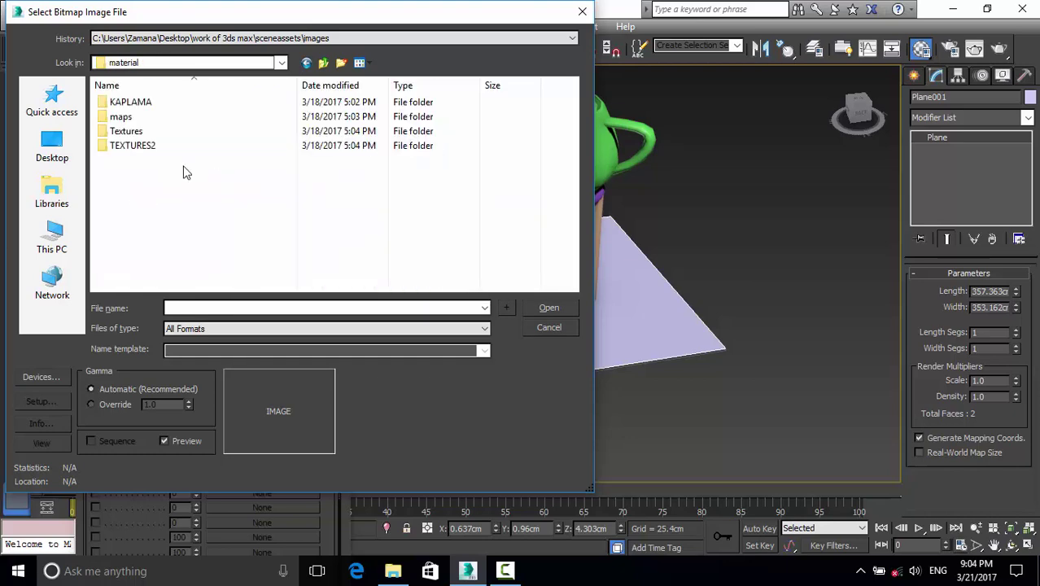
double_click(128, 132)
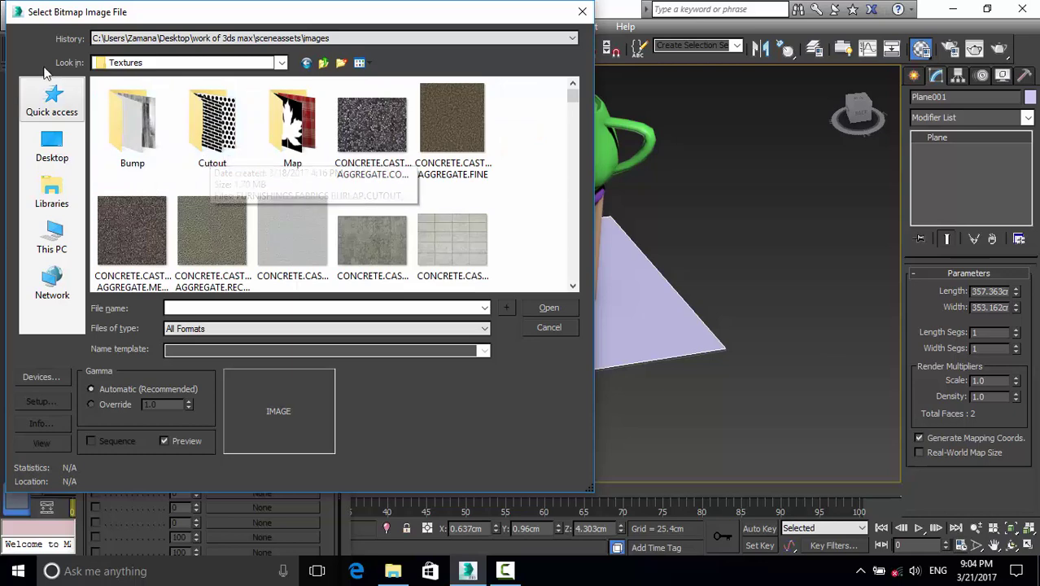
scroll(348, 226, down, 3)
scroll(349, 225, down, 3)
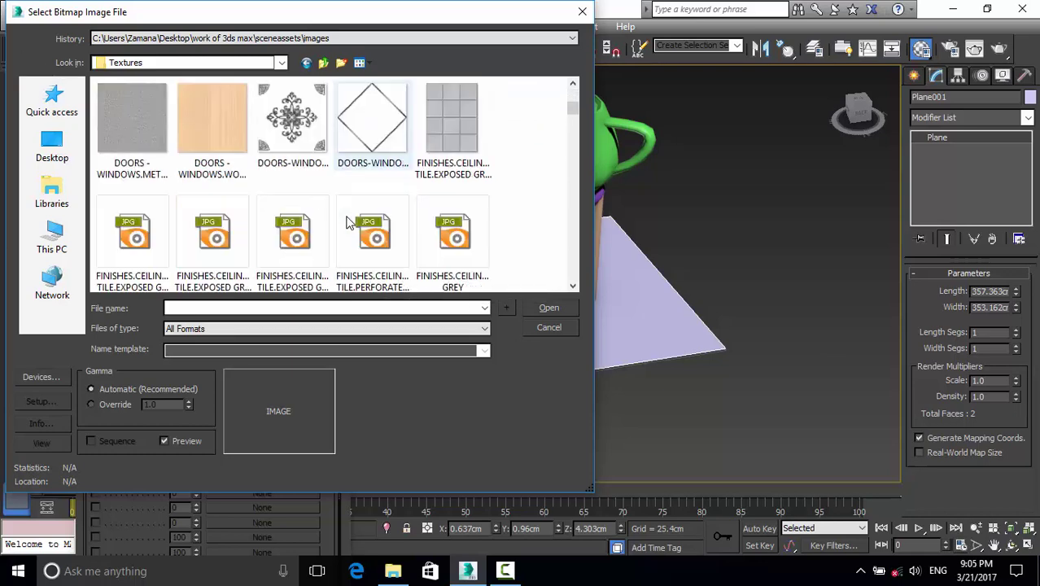
scroll(349, 225, down, 3)
scroll(347, 222, down, 3)
scroll(345, 216, down, 3)
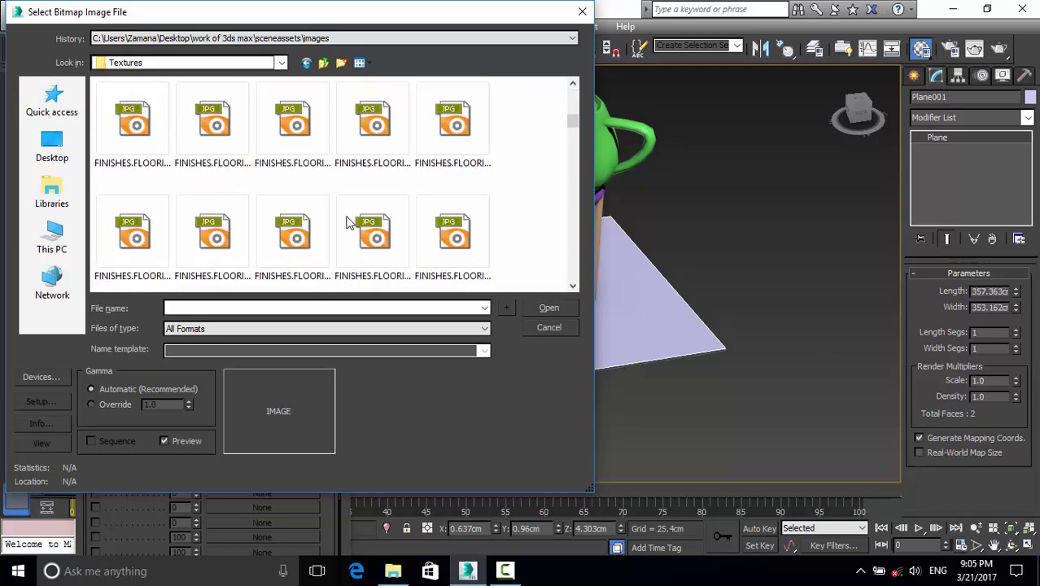
scroll(345, 216, down, 3)
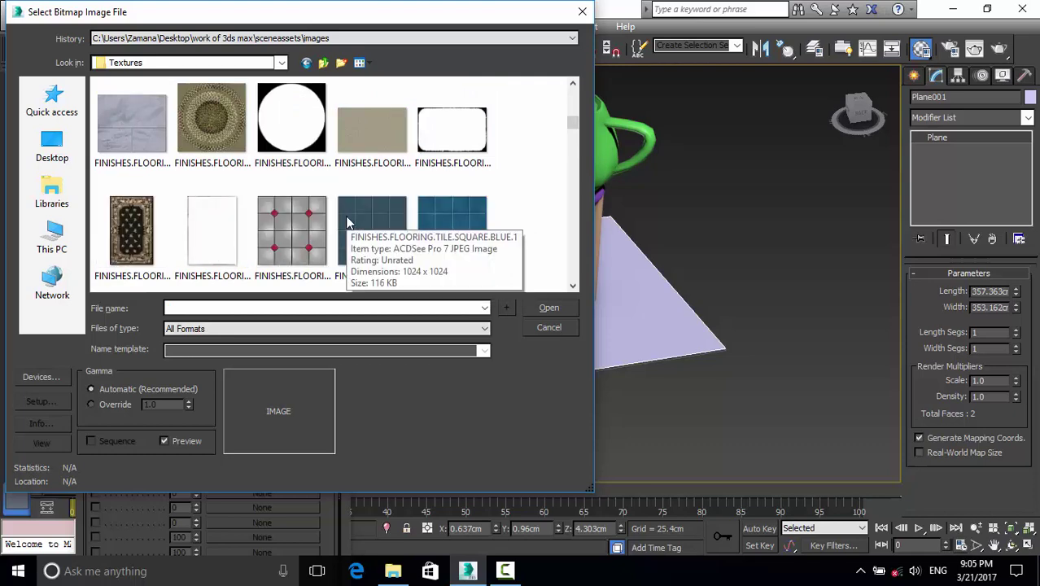
click(129, 232)
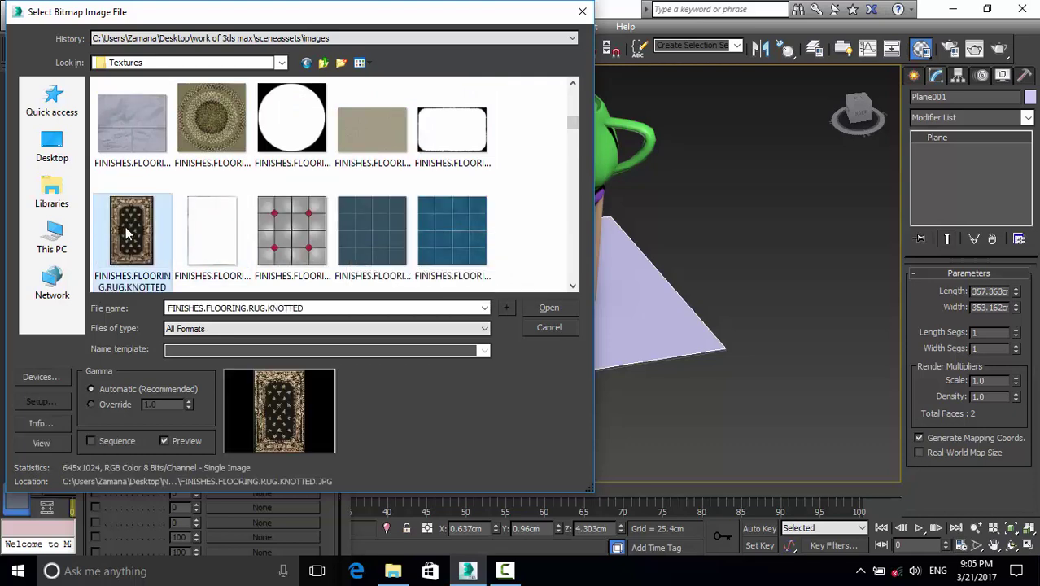
click(537, 308)
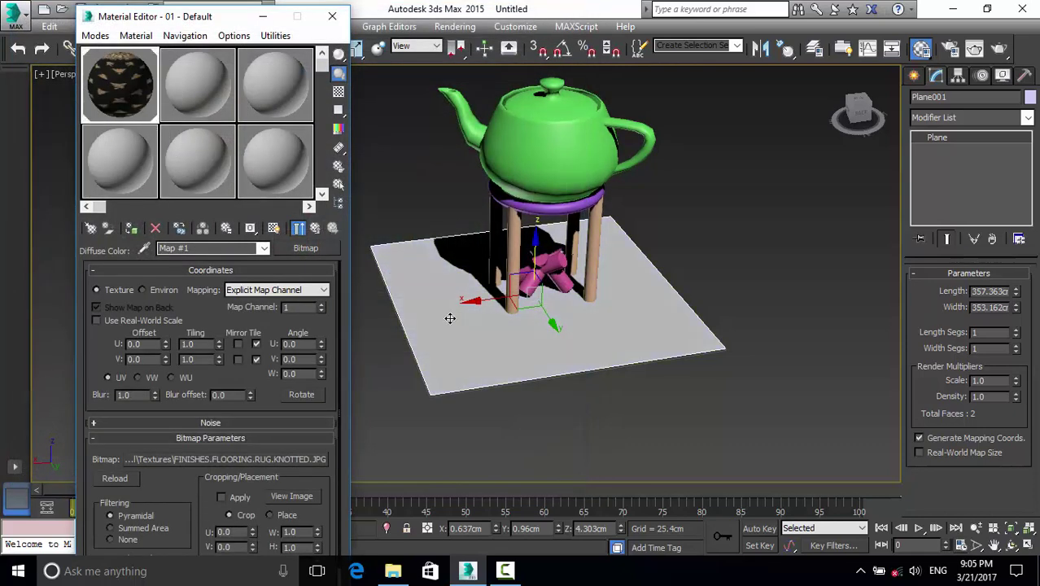
click(273, 229)
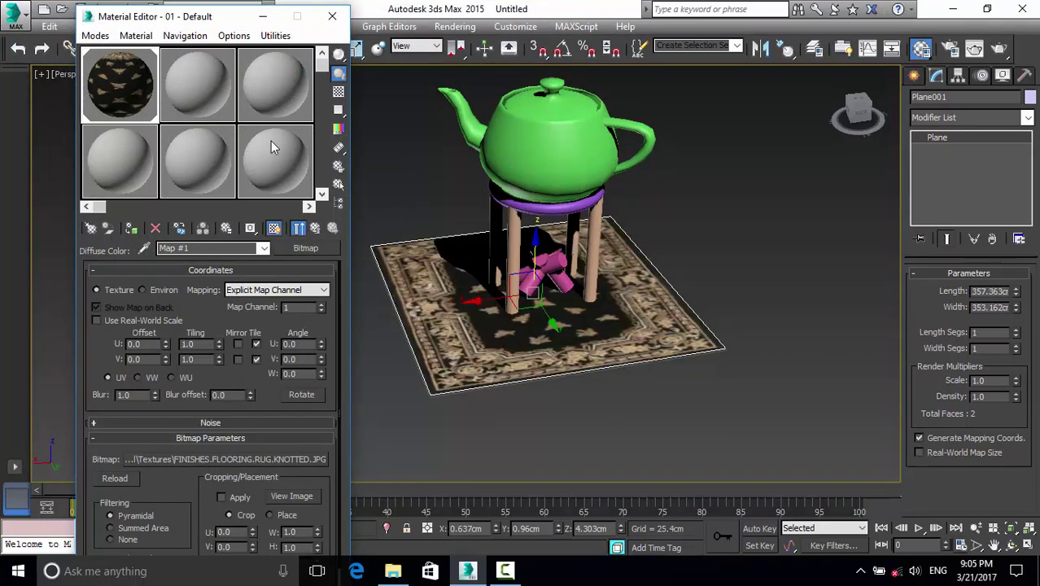
Step: In the second material slot, assign a Bitmap map to Diffuse Color
click(204, 89)
click(210, 514)
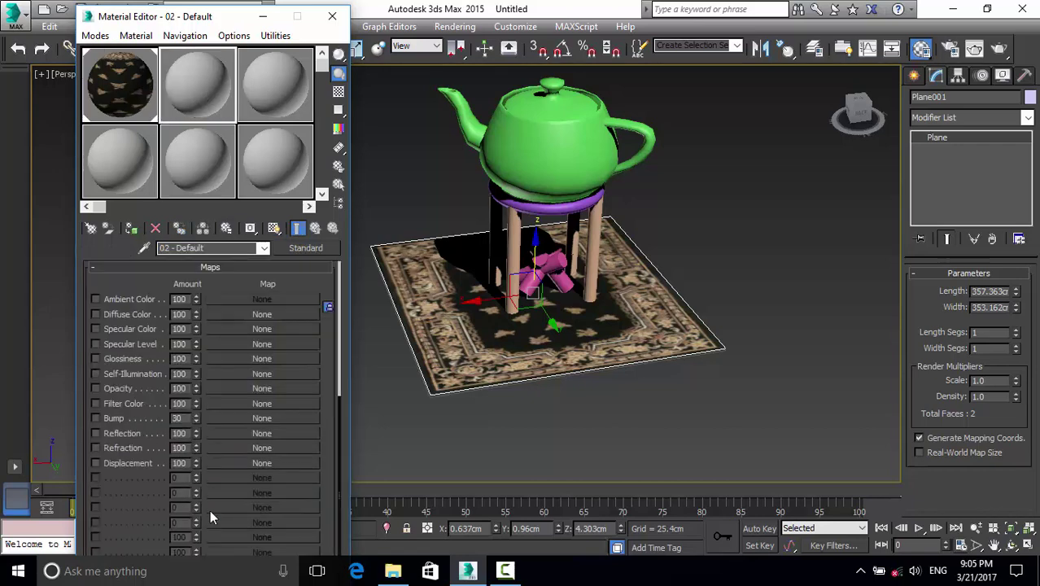
click(251, 314)
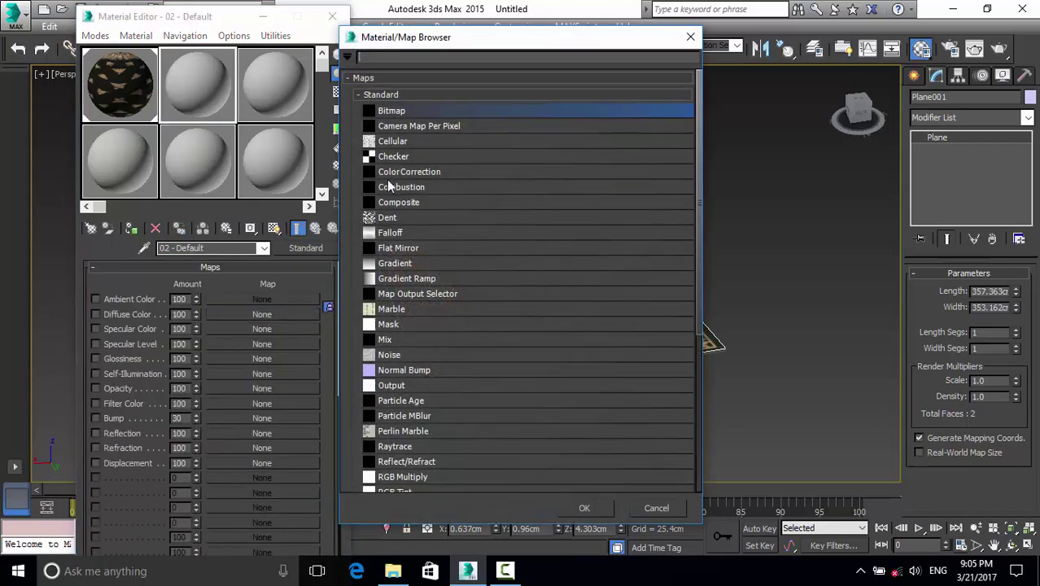
double_click(393, 110)
Step: Compare wood textures, load FINISHES.FLOORING.WOOD.PARQUET.1, and show it shaded in the viewport
scroll(271, 214, down, 1)
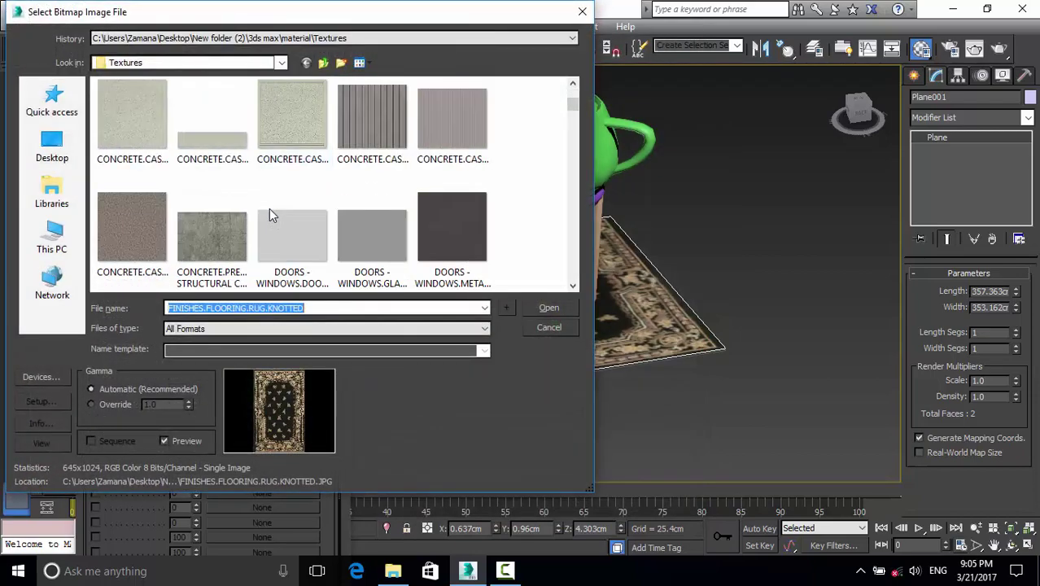
scroll(271, 214, down, 5)
scroll(271, 211, down, 3)
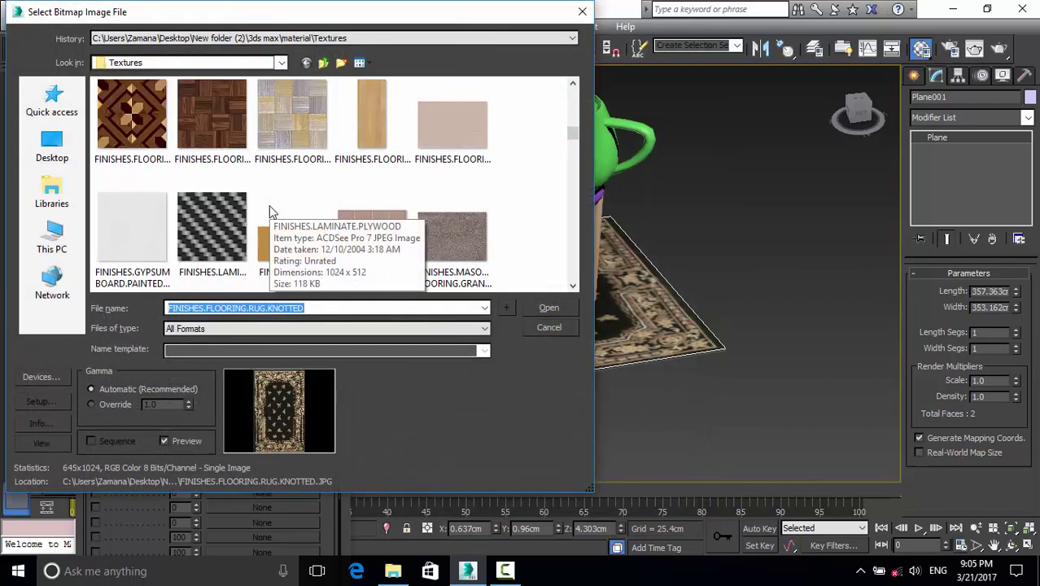
click(132, 113)
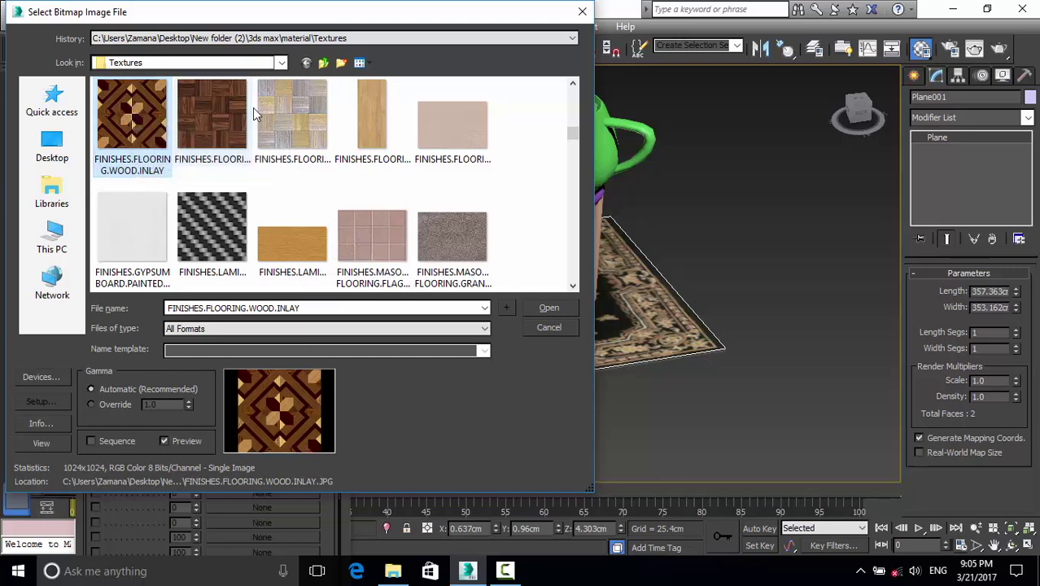
click(271, 115)
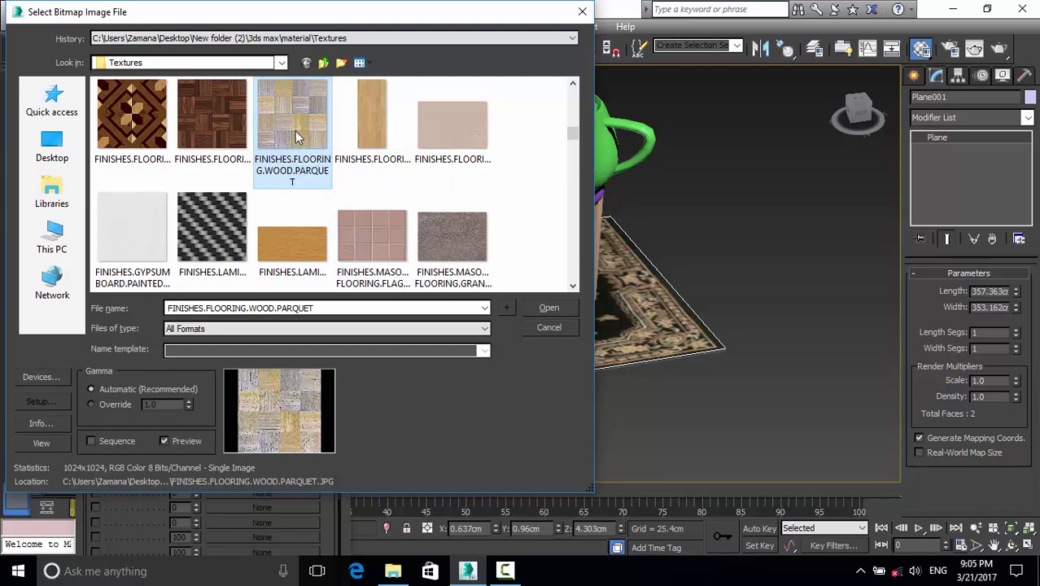
scroll(297, 138, down, 3)
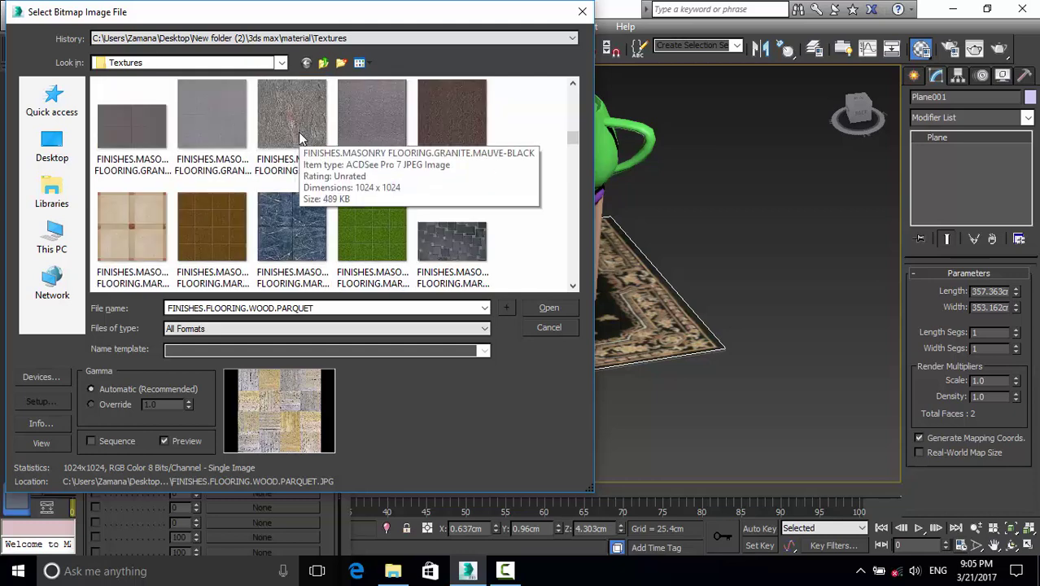
scroll(298, 134, up, 1)
scroll(298, 135, up, 2)
scroll(254, 135, up, 2)
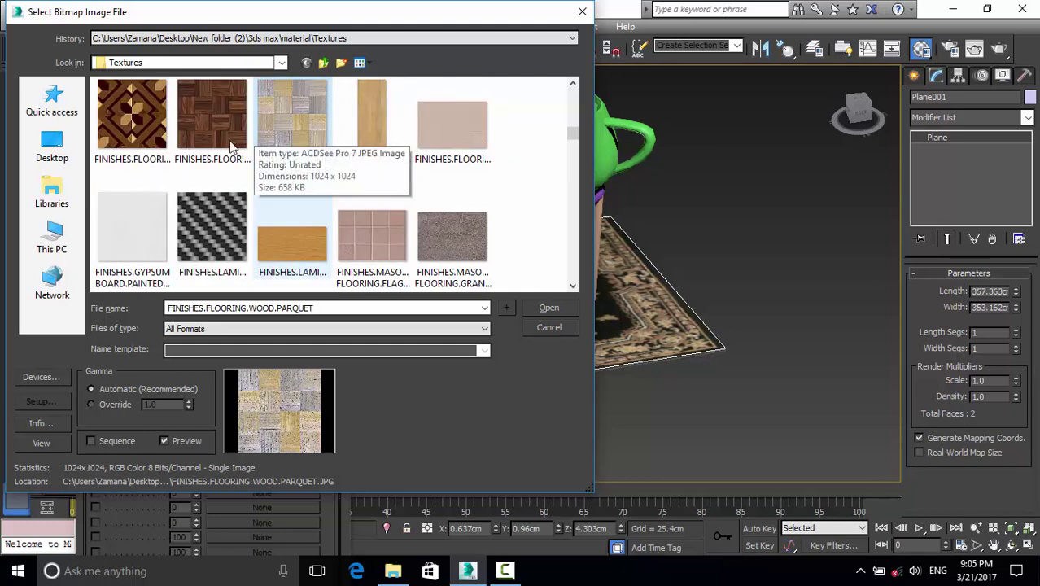
click(231, 145)
click(286, 134)
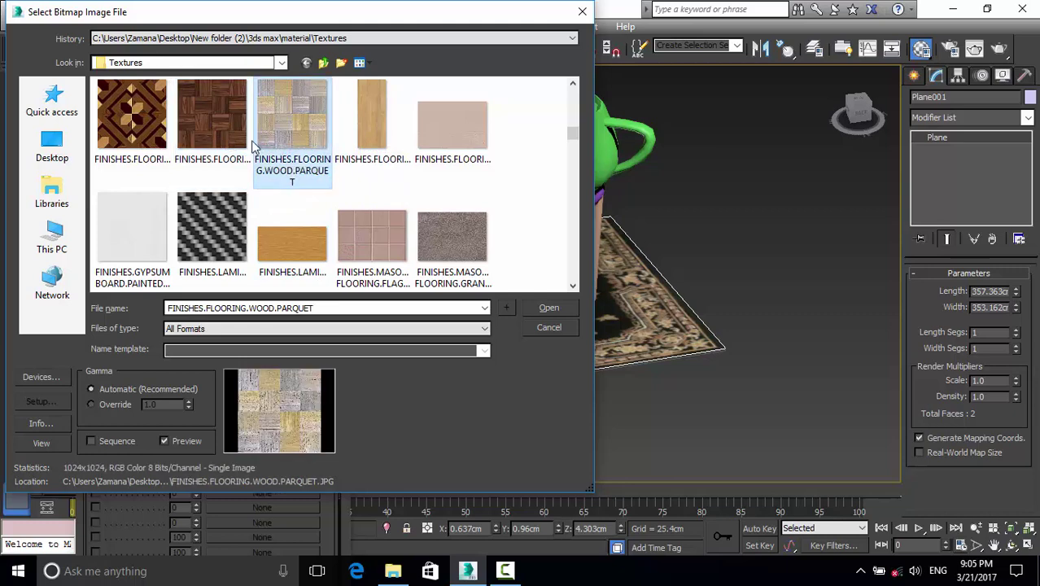
click(218, 139)
click(533, 308)
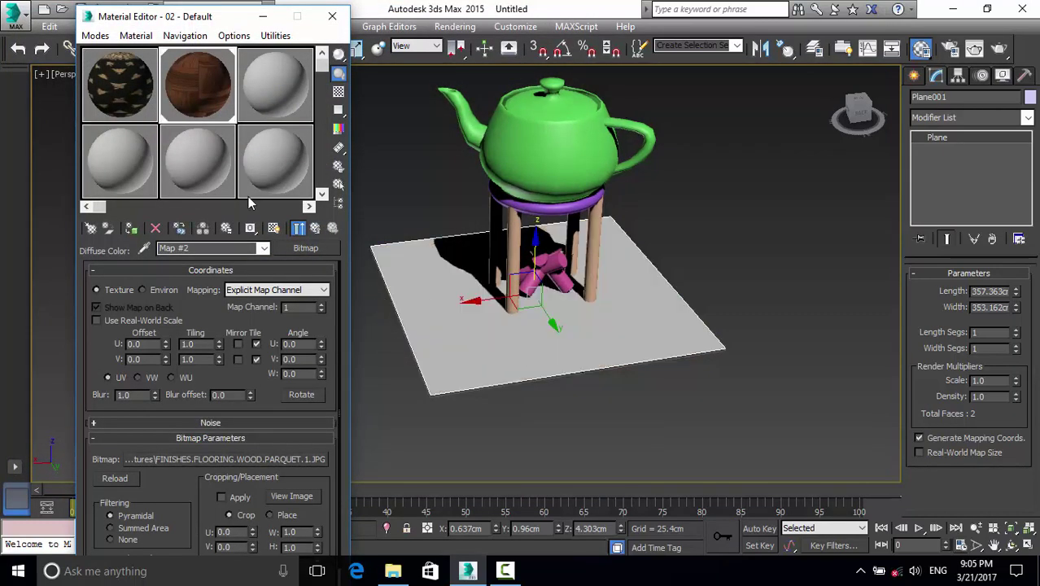
click(274, 229)
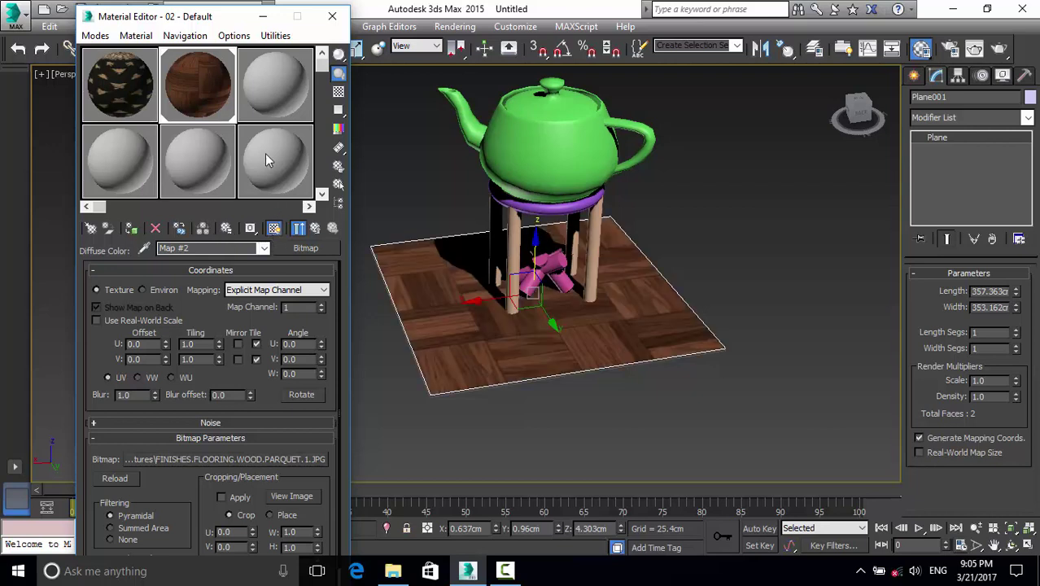
click(264, 86)
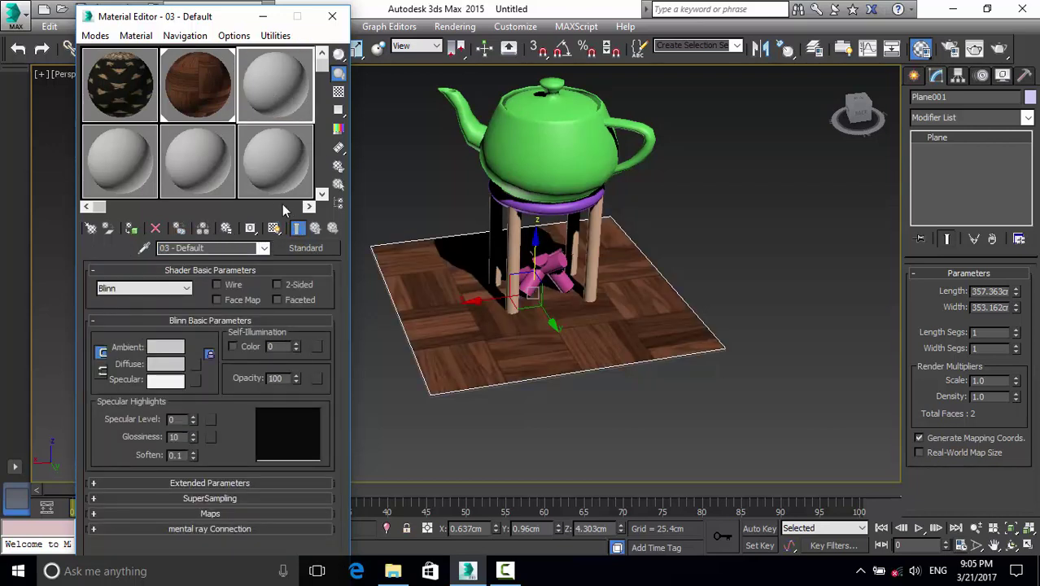
Step: Load the FINISHES.FLOORING.WOOD.PLANK.BEECH bitmap as slot 3's Diffuse map
click(211, 513)
click(259, 314)
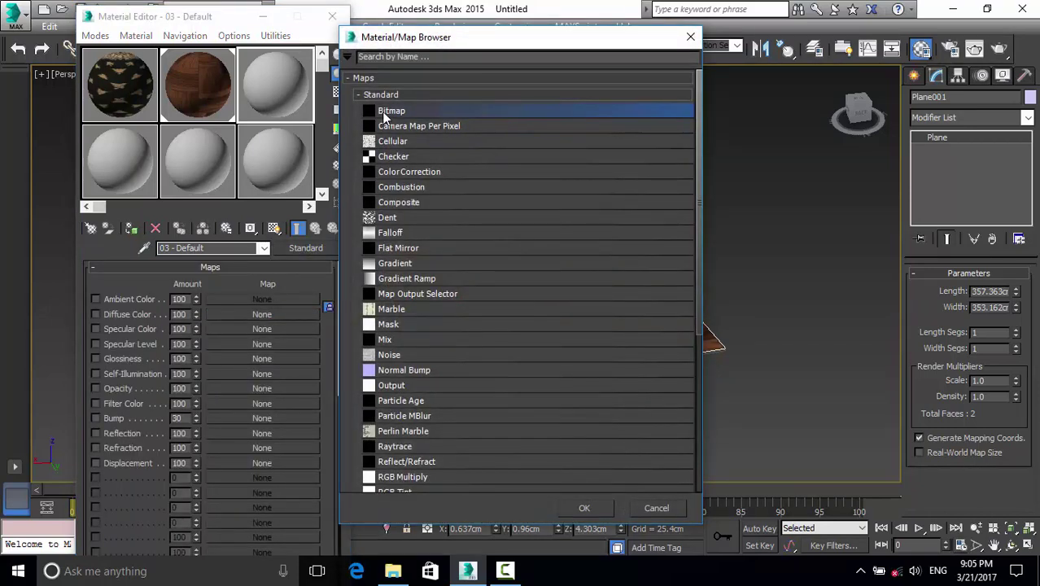
double_click(384, 114)
scroll(229, 185, down, 3)
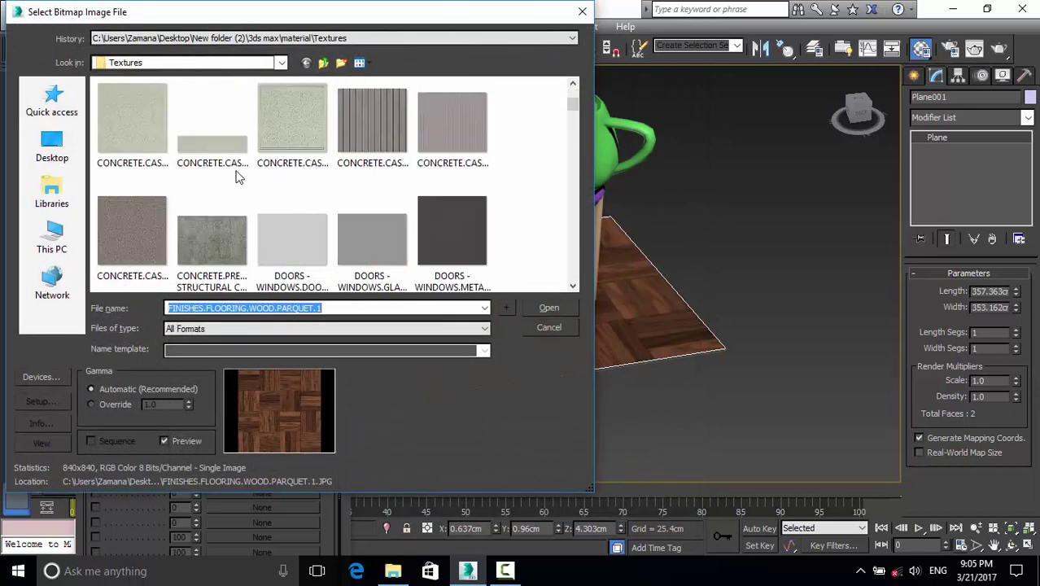
scroll(235, 175, down, 3)
scroll(236, 171, down, 3)
scroll(236, 171, down, 3)
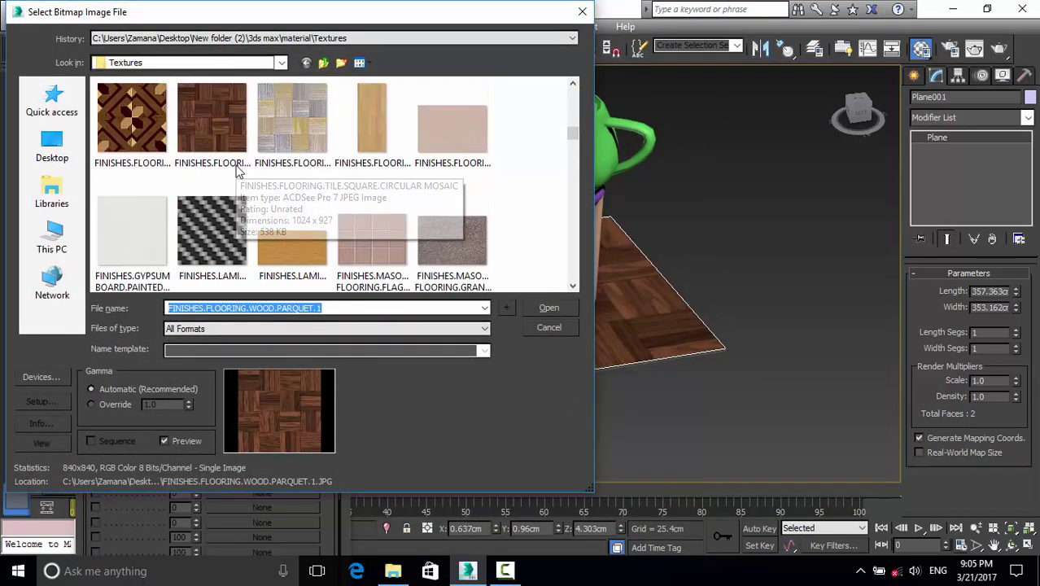
scroll(236, 171, down, 3)
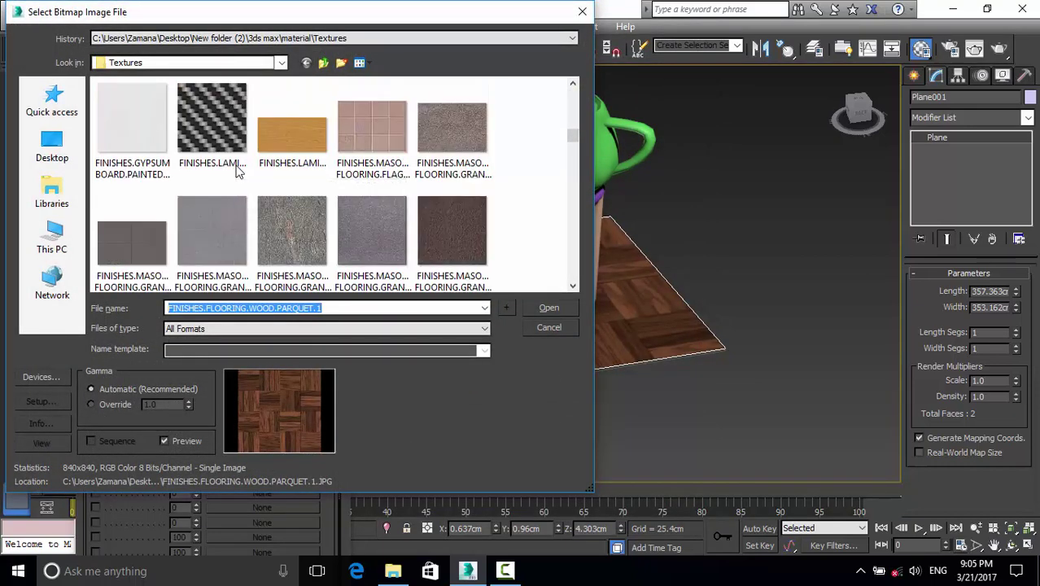
scroll(236, 171, up, 3)
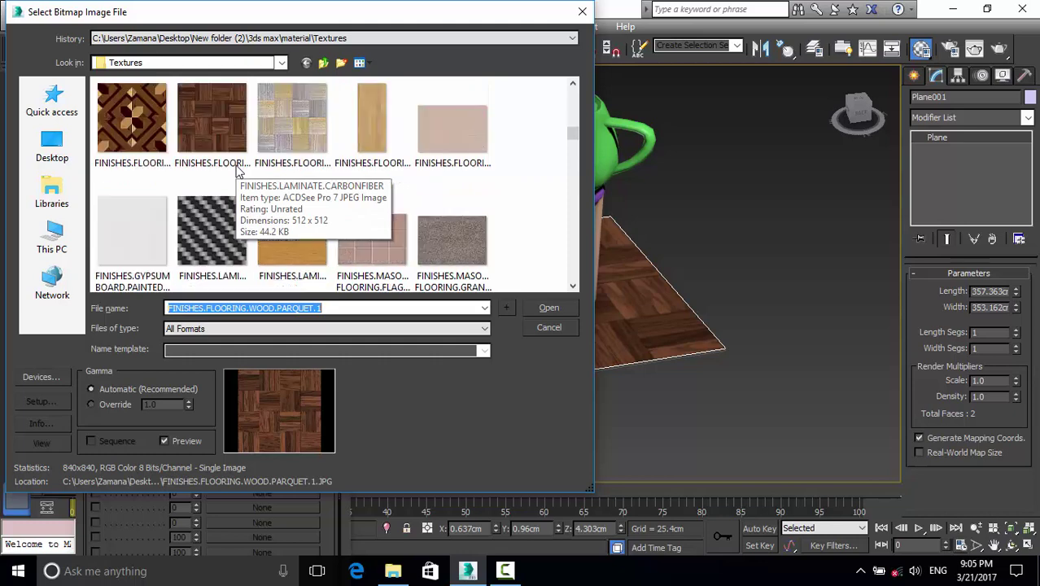
click(370, 141)
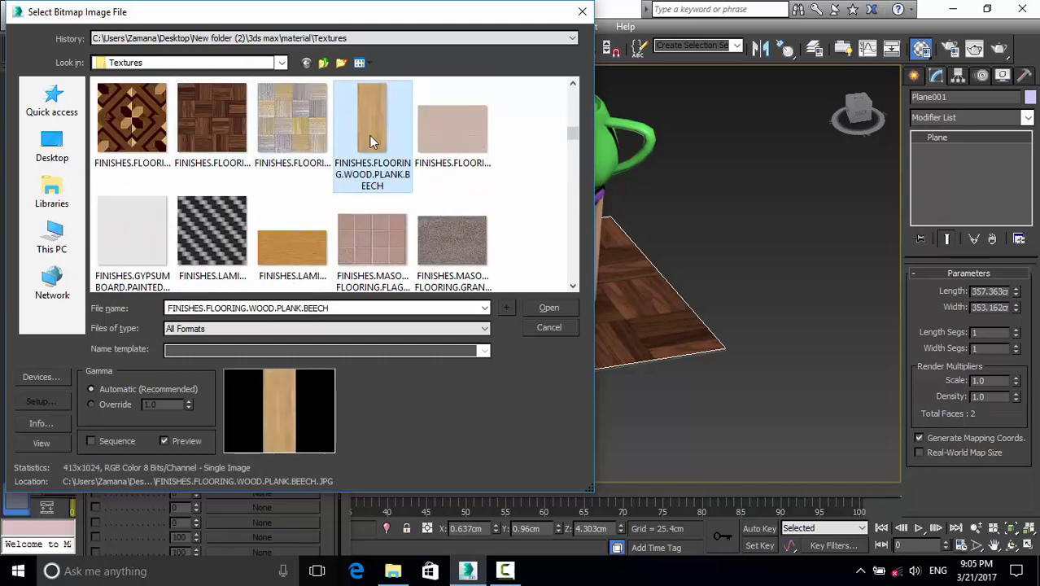
click(551, 307)
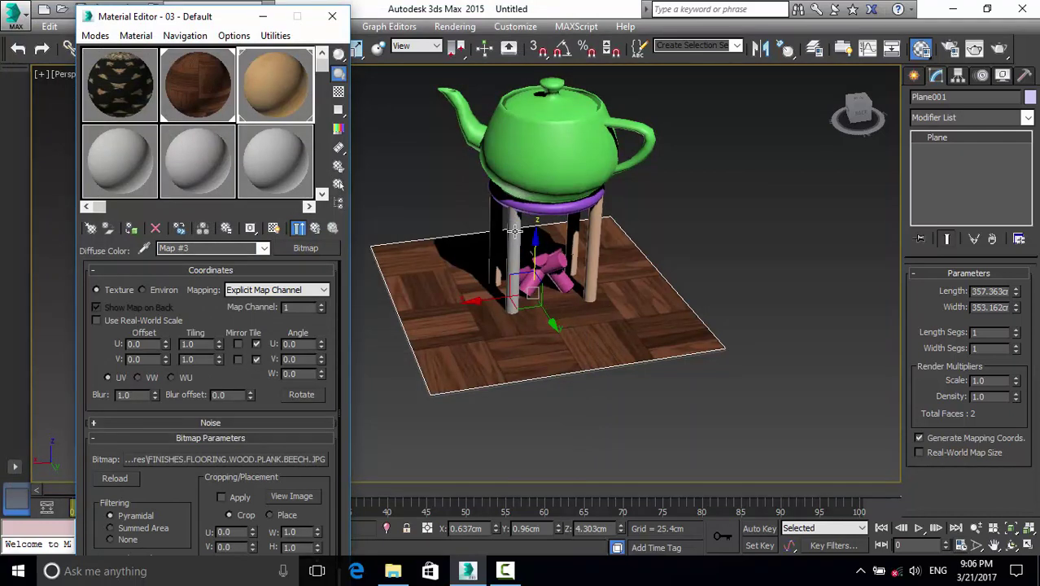
Step: Assign the beech material to the pink pieces under the stand and show it in the viewport
click(546, 261)
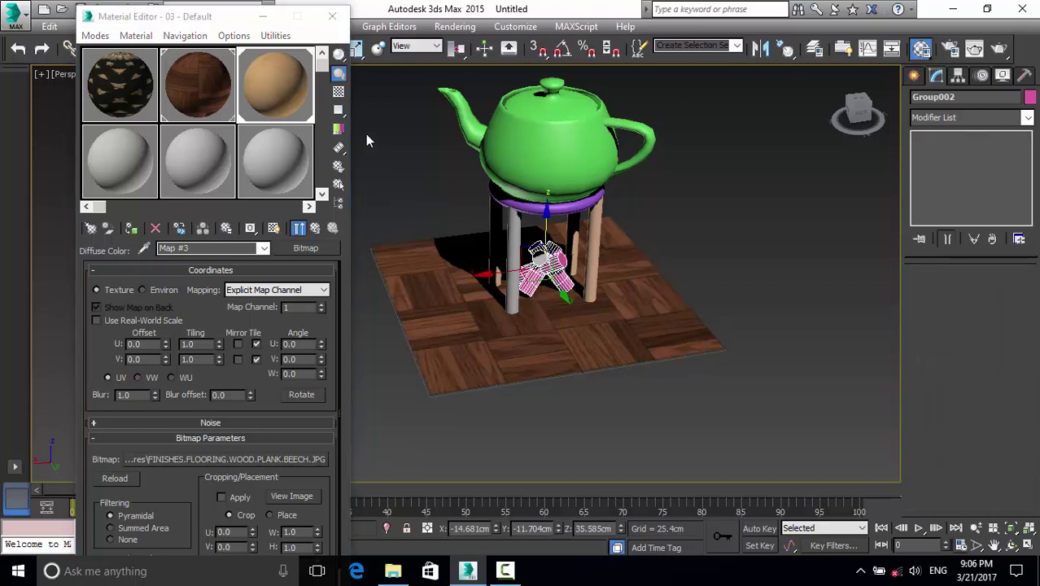
drag(275, 85, 541, 262)
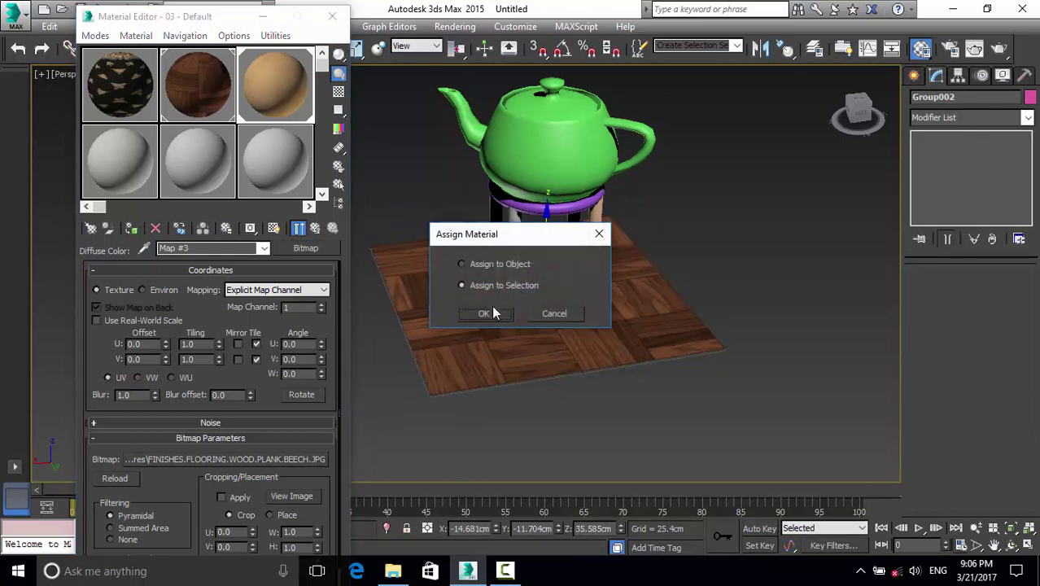
click(491, 312)
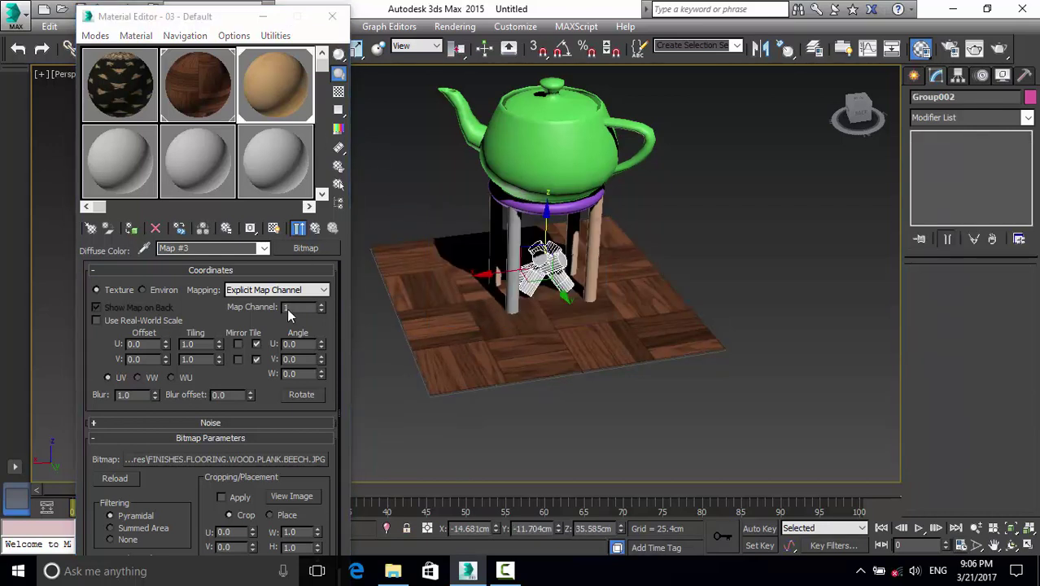
click(273, 228)
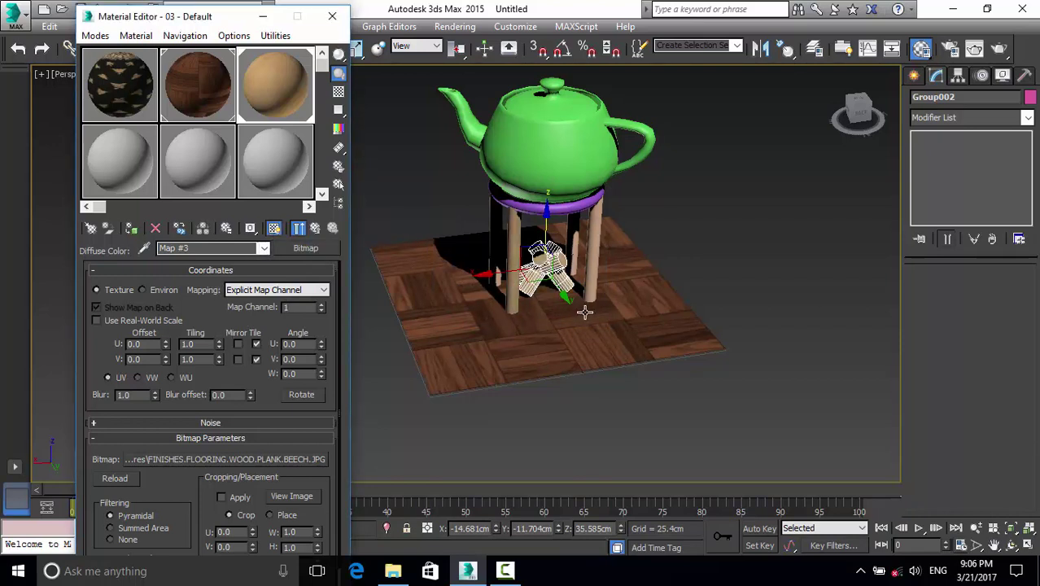
Step: Assign the beech material to the whole stand group, then deselect it
click(595, 281)
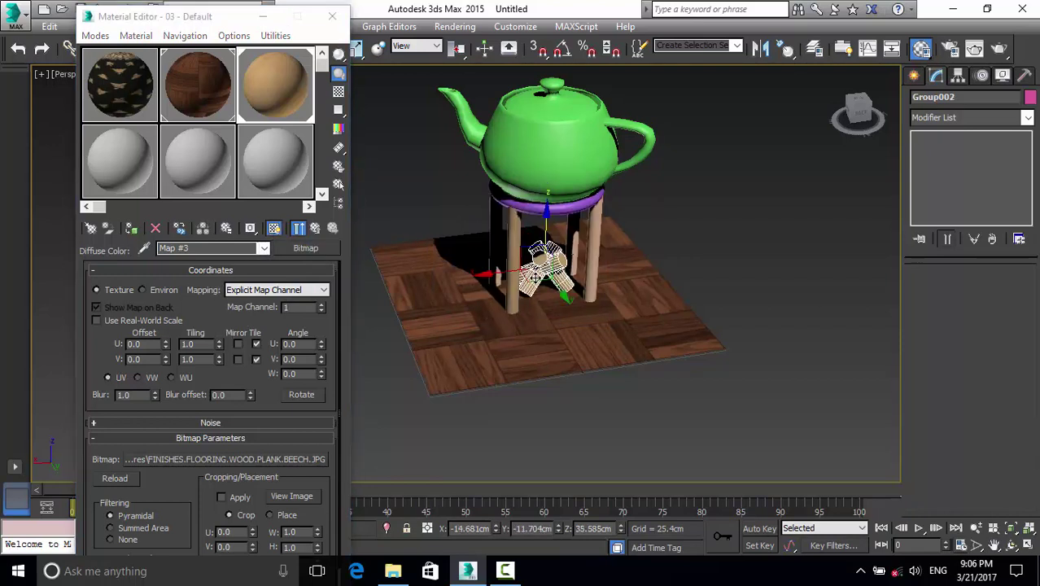
click(515, 209)
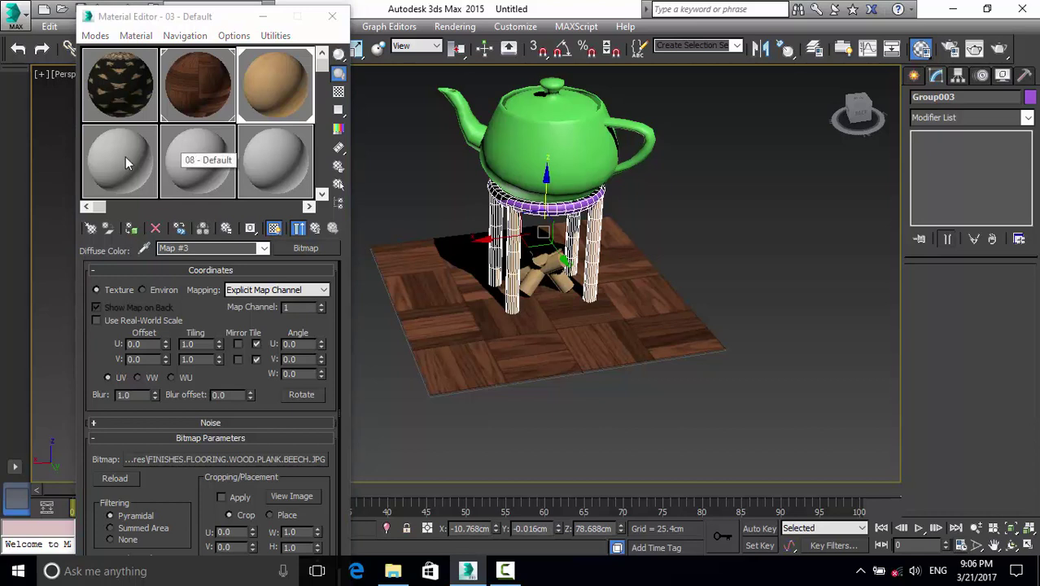
drag(503, 212, 504, 215)
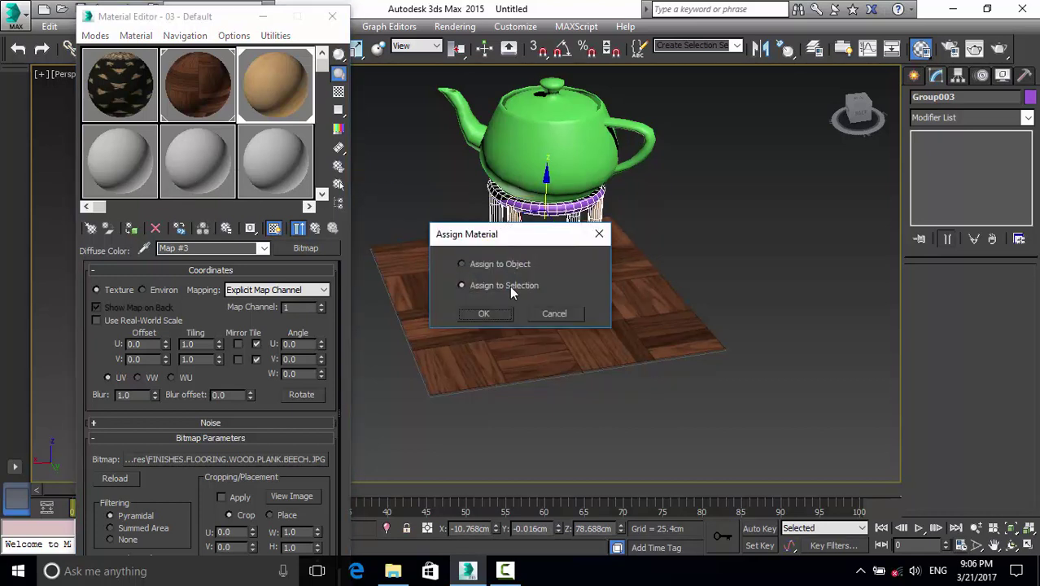
click(501, 310)
click(721, 250)
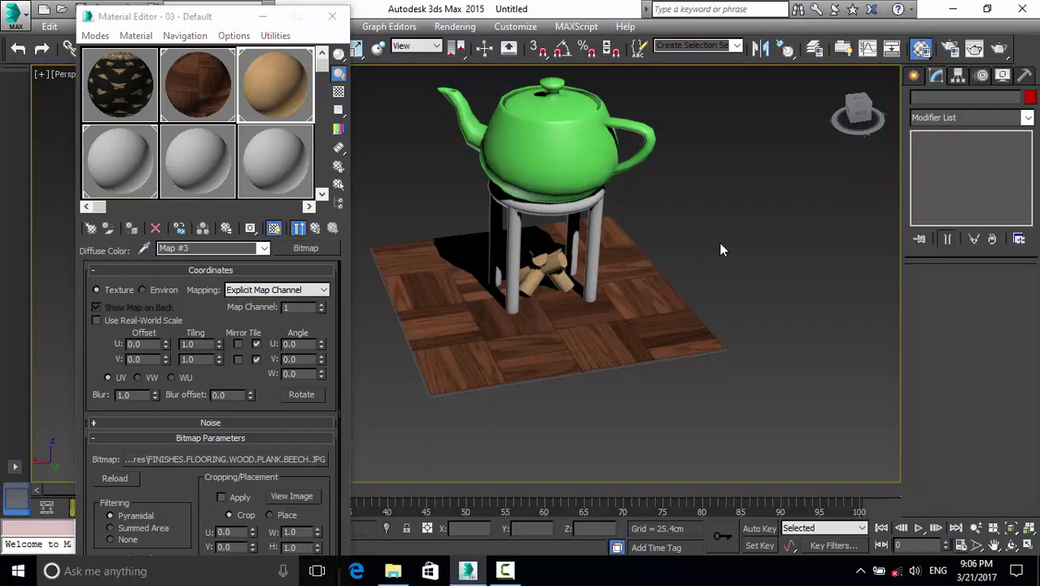
Step: Load the FINISHES.FLOORING.RUG.BRAIDED bitmap as the Diffuse map of a fresh material
click(477, 132)
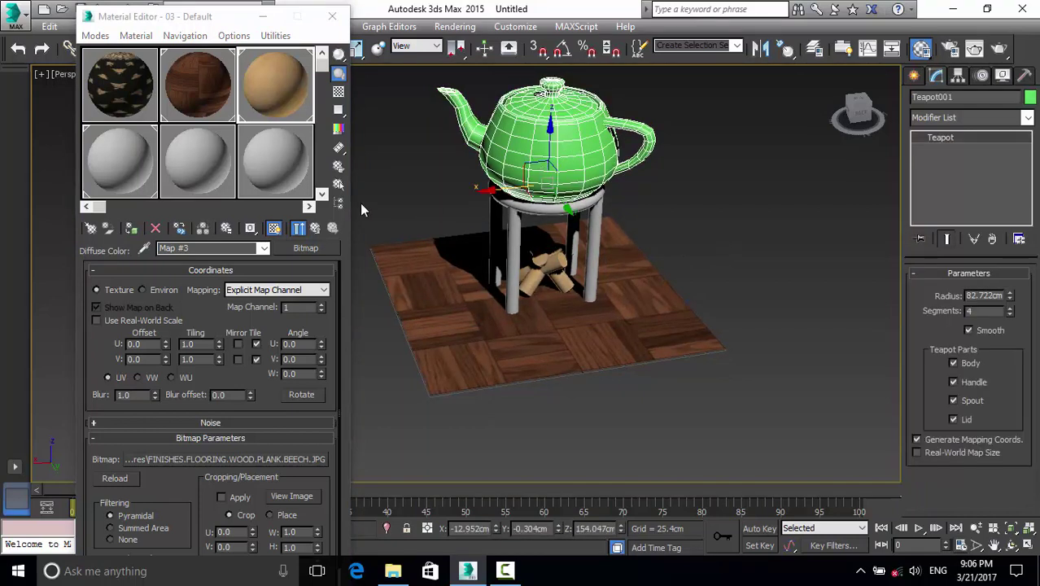
click(122, 161)
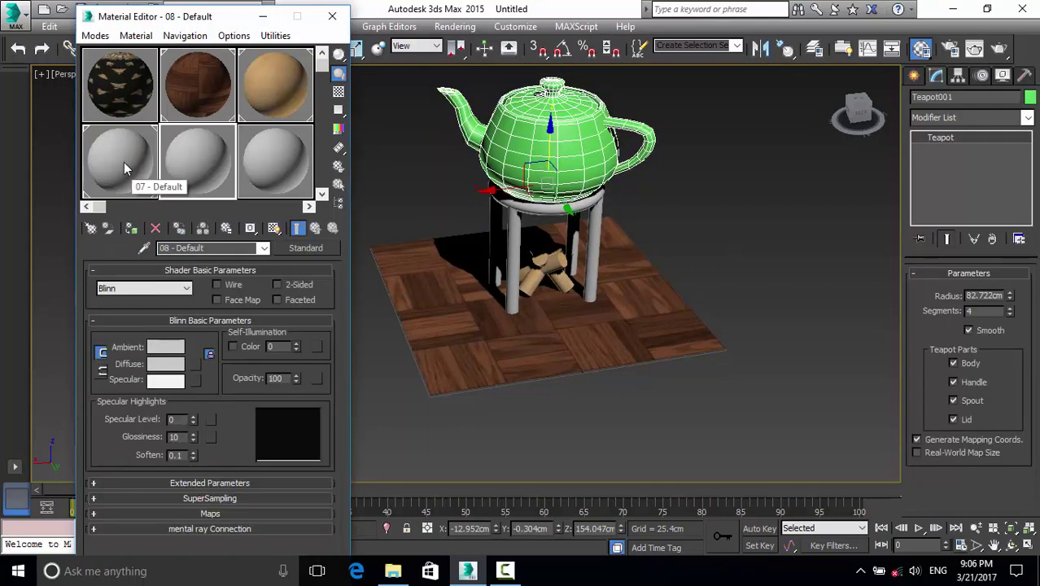
click(215, 513)
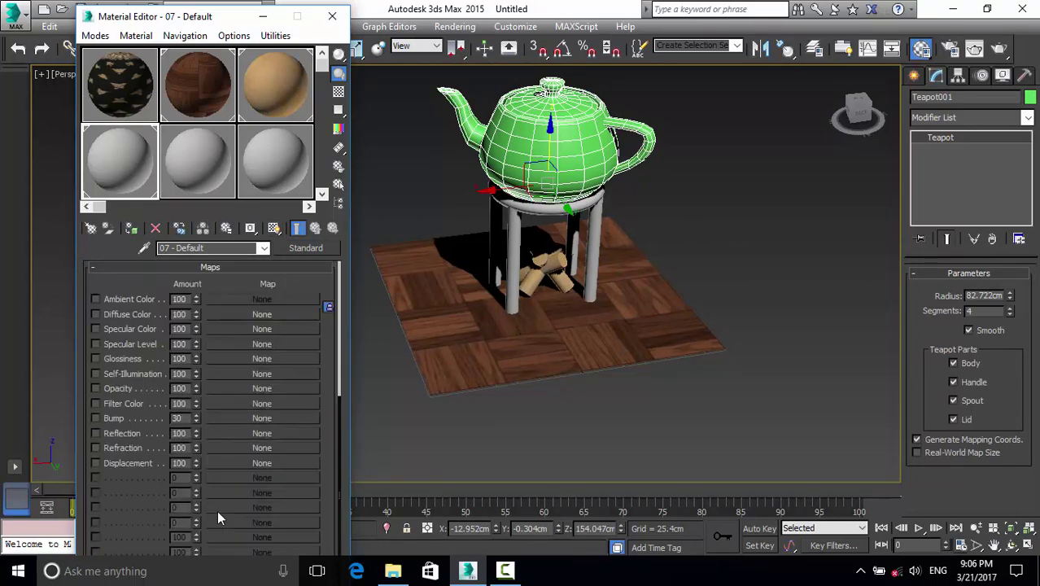
click(269, 315)
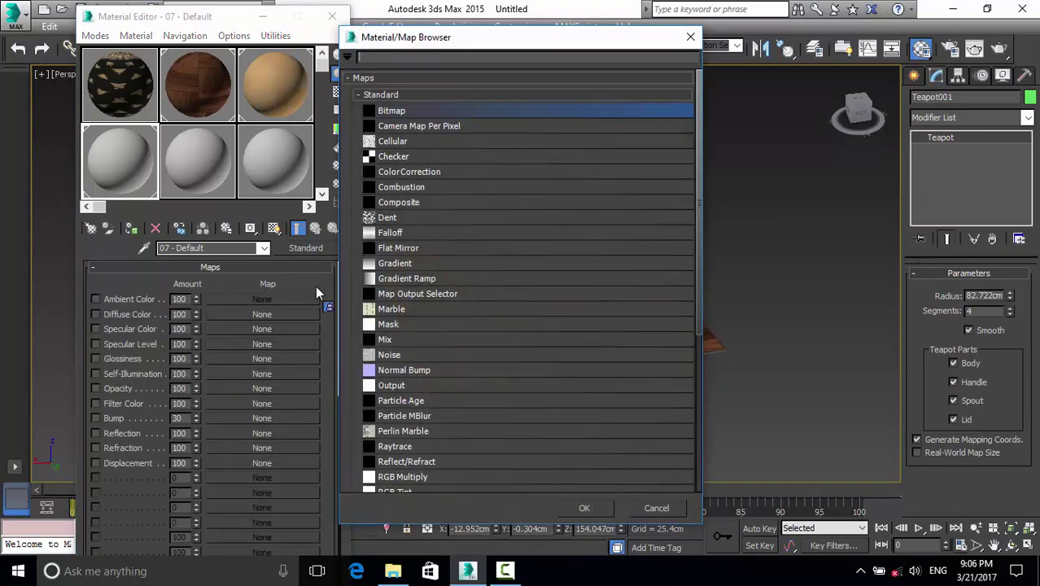
double_click(413, 109)
scroll(253, 174, down, 2)
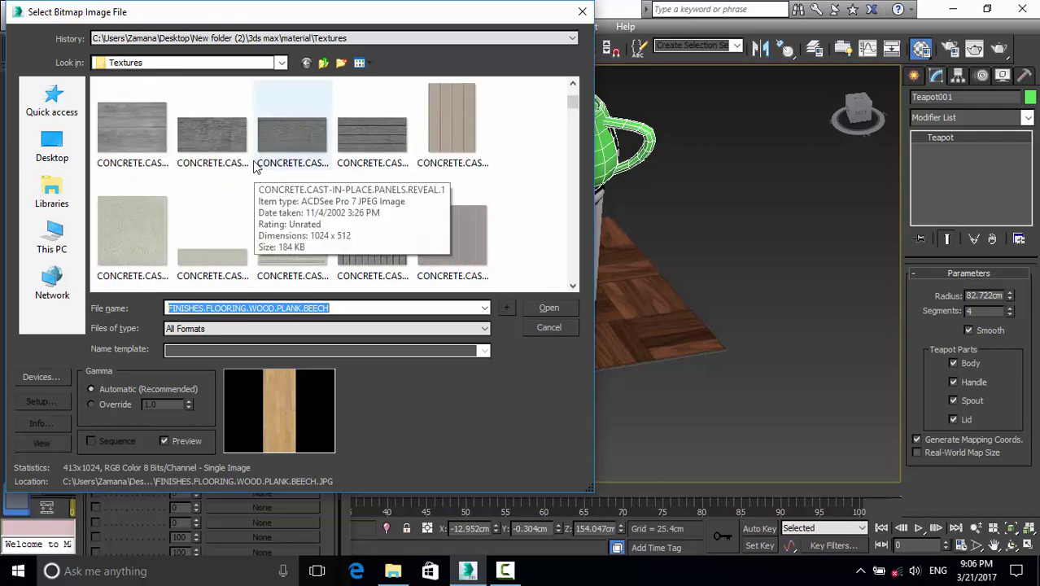
scroll(255, 162, down, 3)
scroll(261, 148, down, 3)
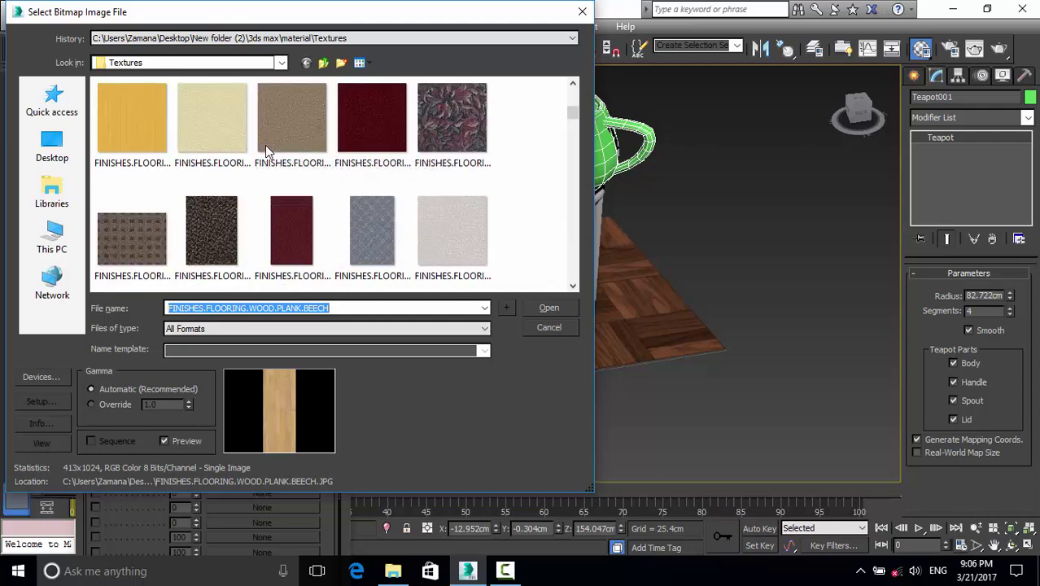
scroll(264, 149, down, 2)
scroll(265, 148, down, 2)
scroll(265, 145, down, 2)
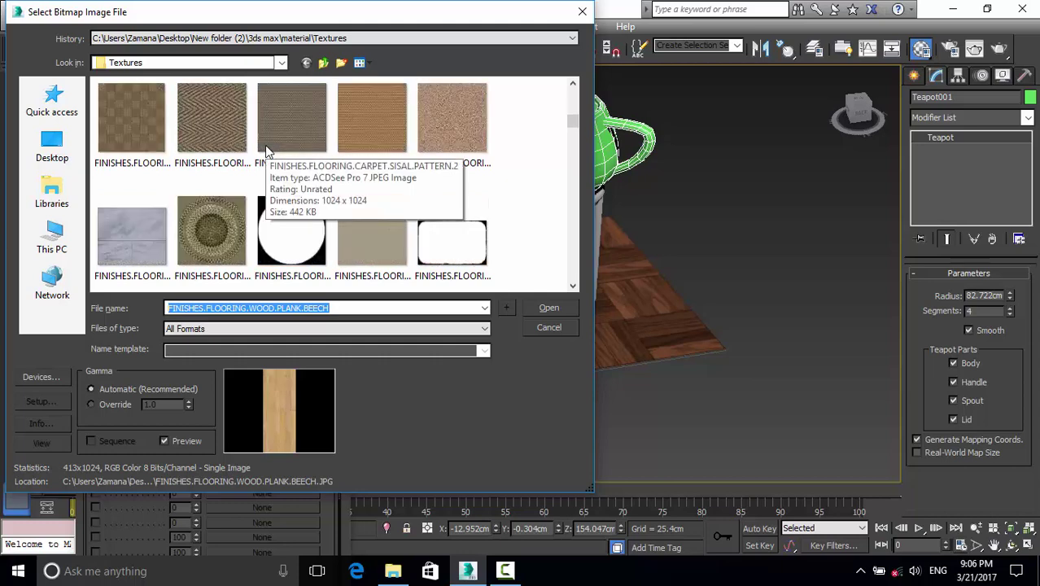
click(224, 222)
click(545, 308)
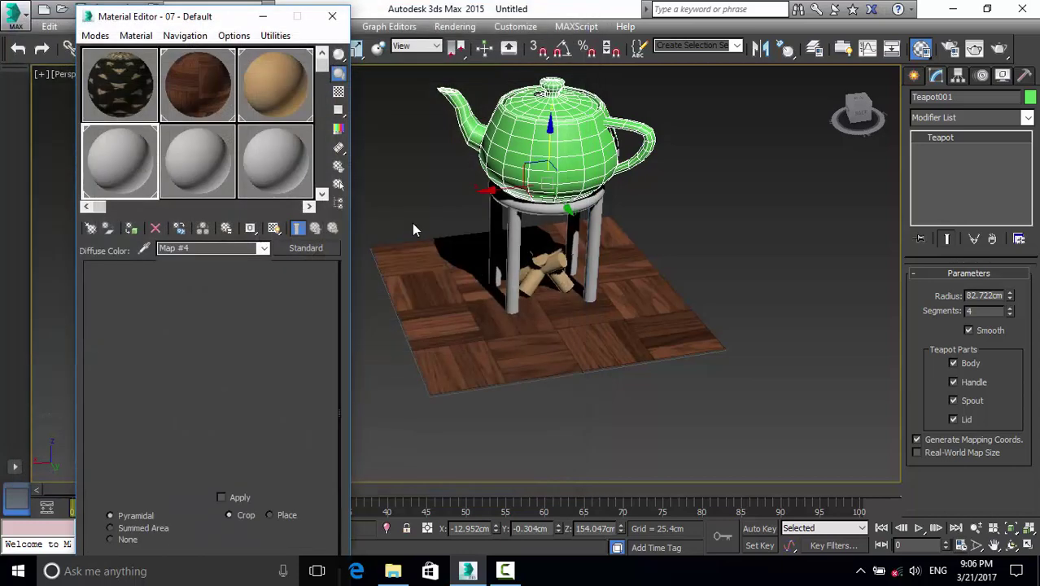
Step: Put the rug material, then slot 1's dark patterned material, on the teapot and close the editor
drag(128, 162, 521, 138)
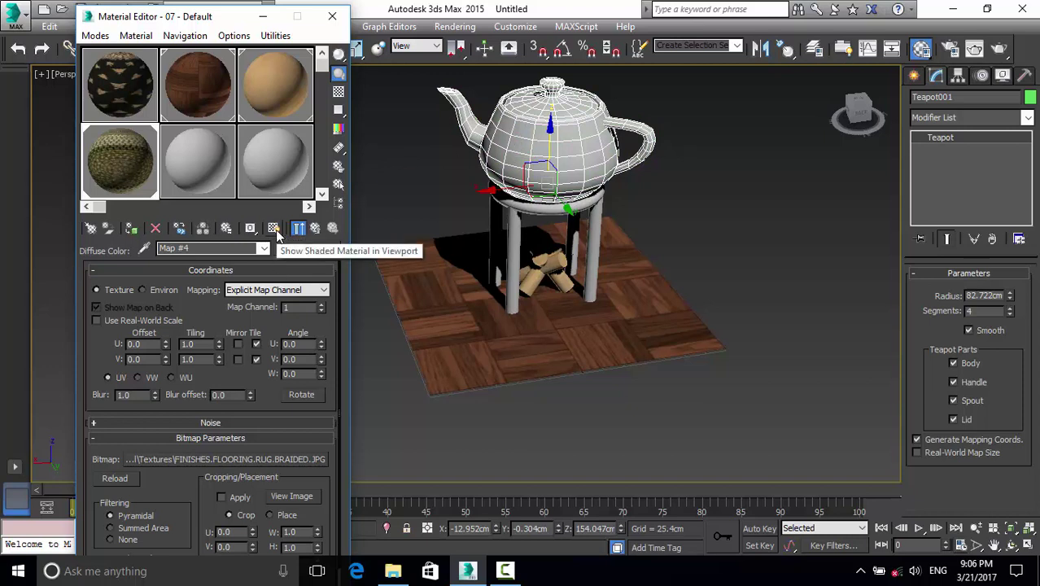
click(274, 228)
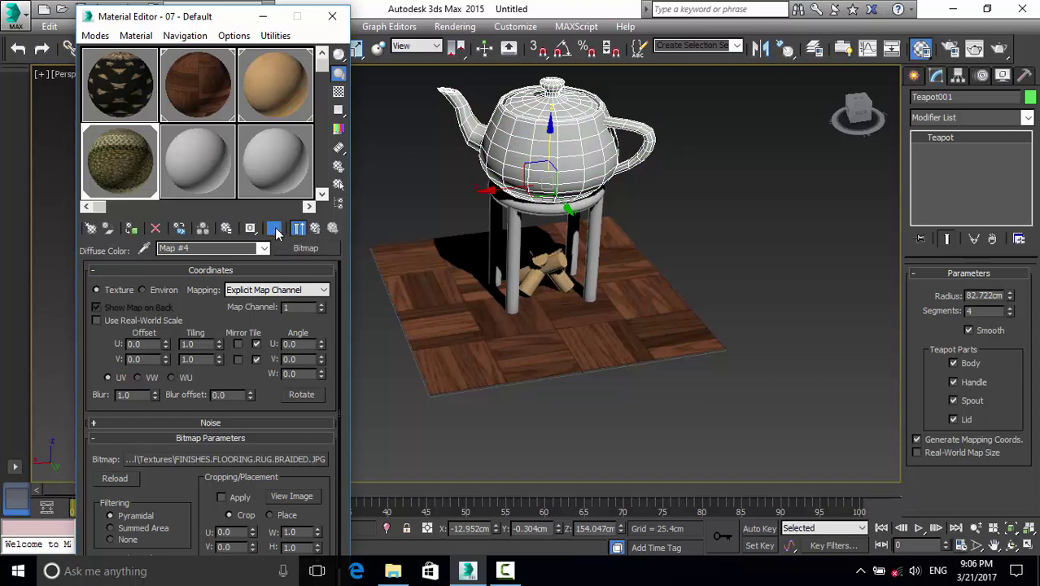
click(701, 174)
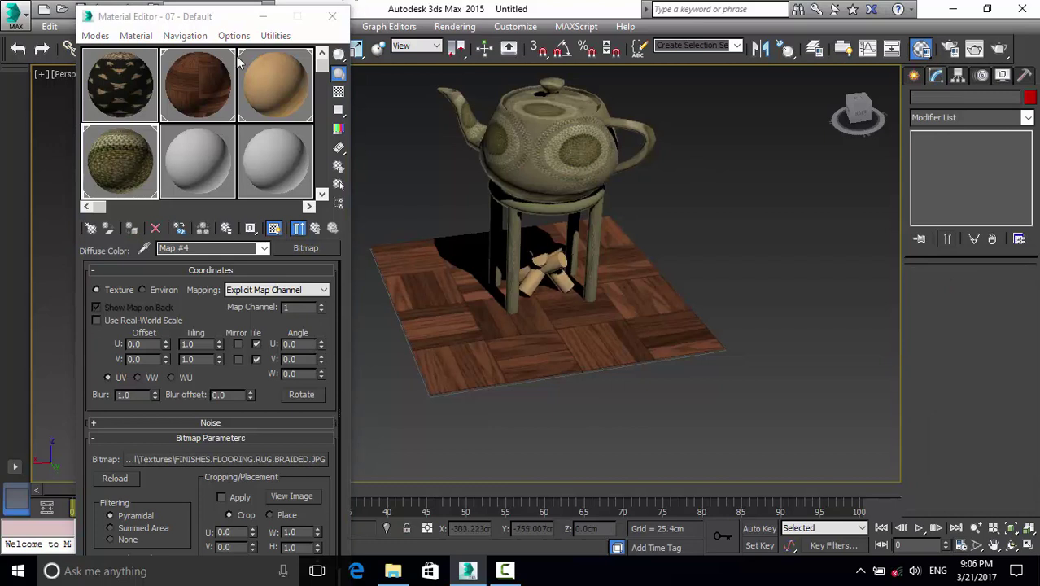
drag(127, 73, 549, 121)
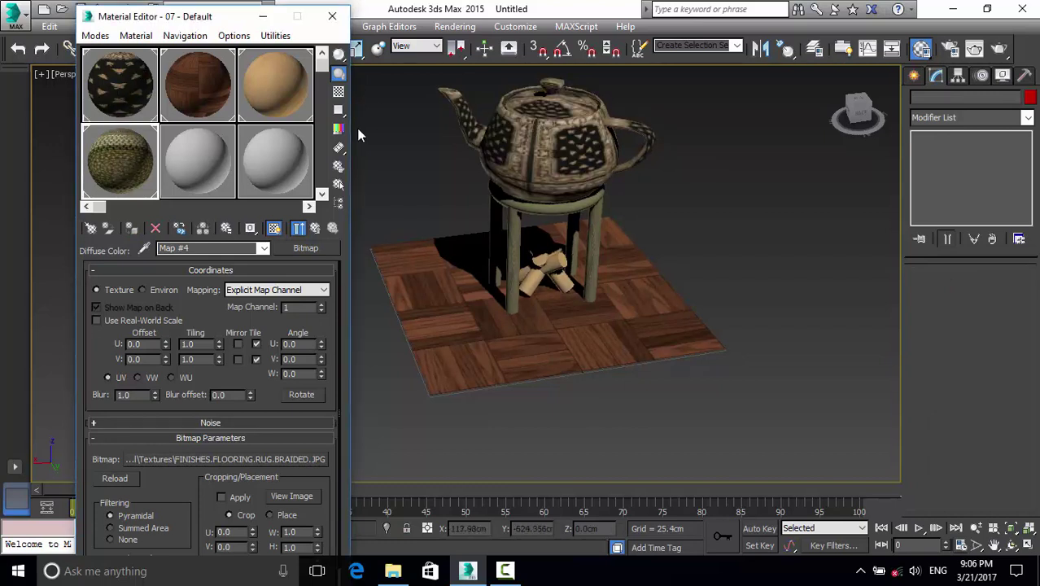
click(439, 122)
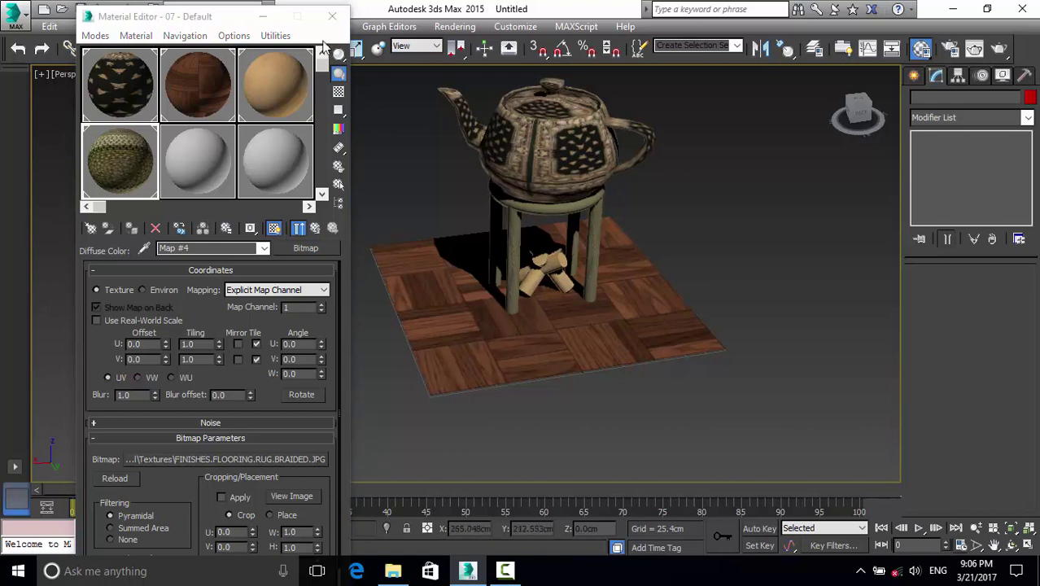
click(332, 16)
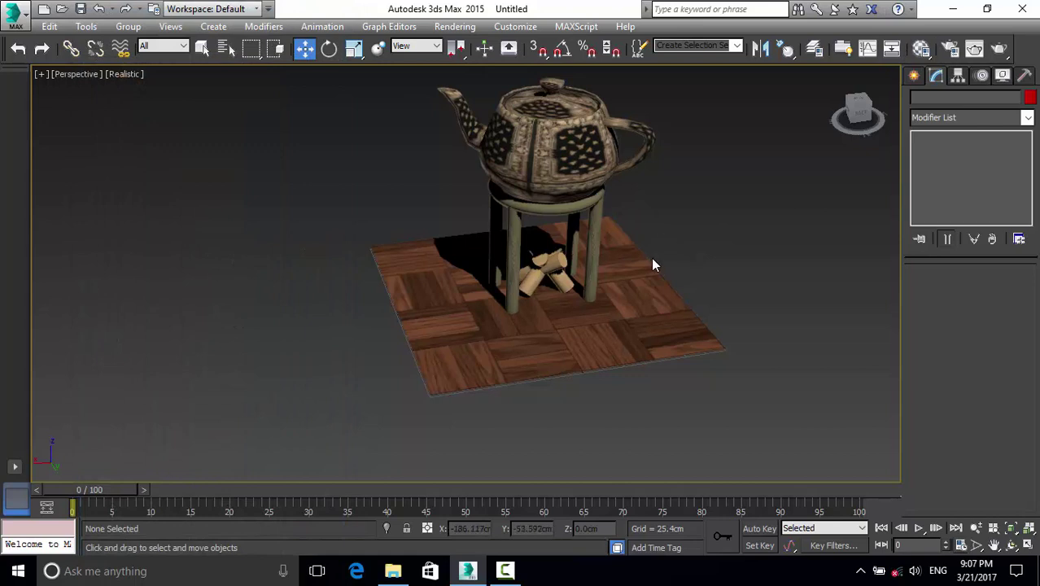
Step: Switch the command panel to Create, browse the Tools and Views menus, and open the Create menu
scroll(651, 272, down, 5)
scroll(655, 274, up, 5)
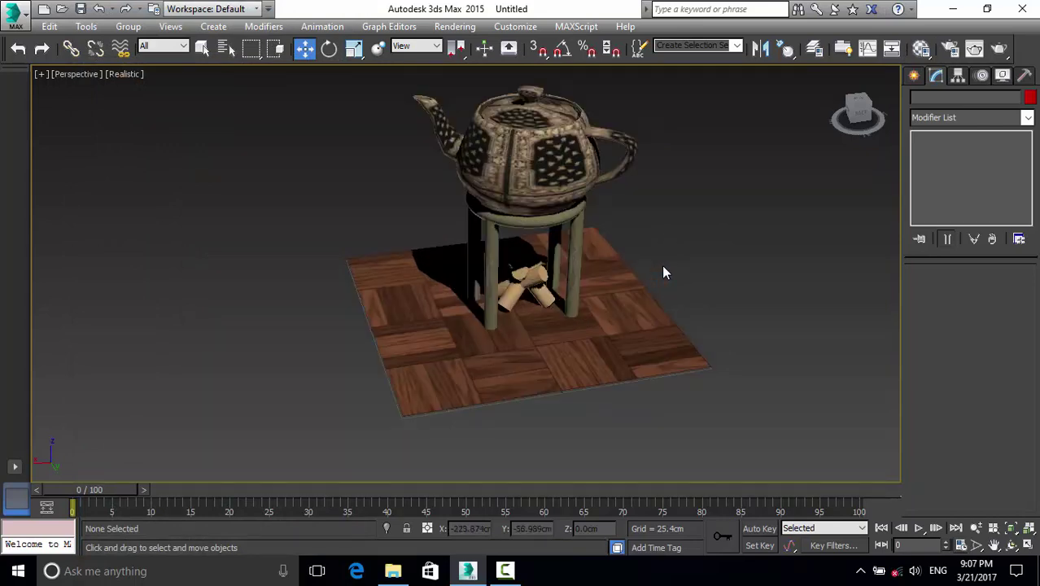
click(913, 76)
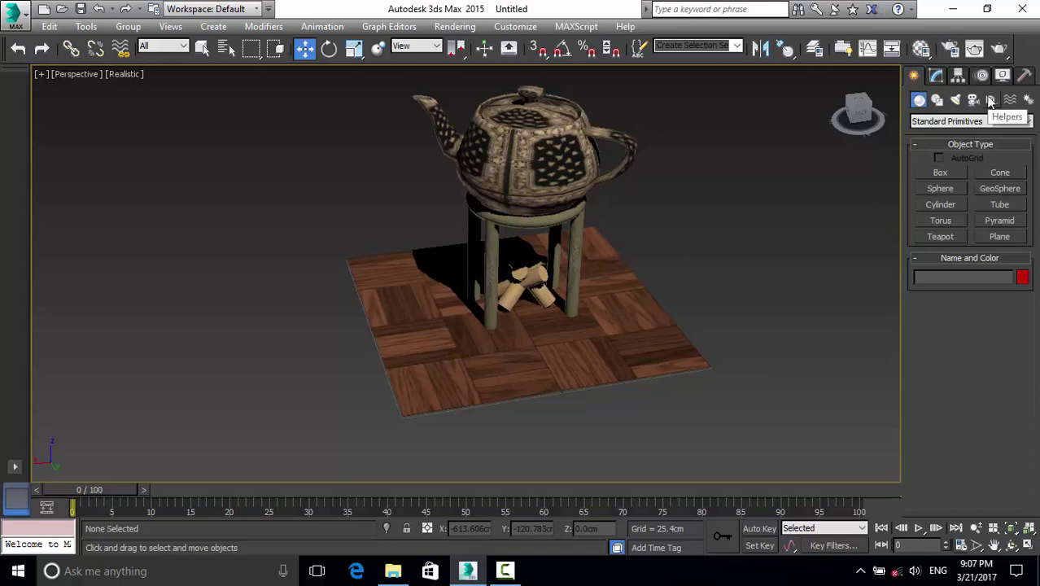
click(86, 27)
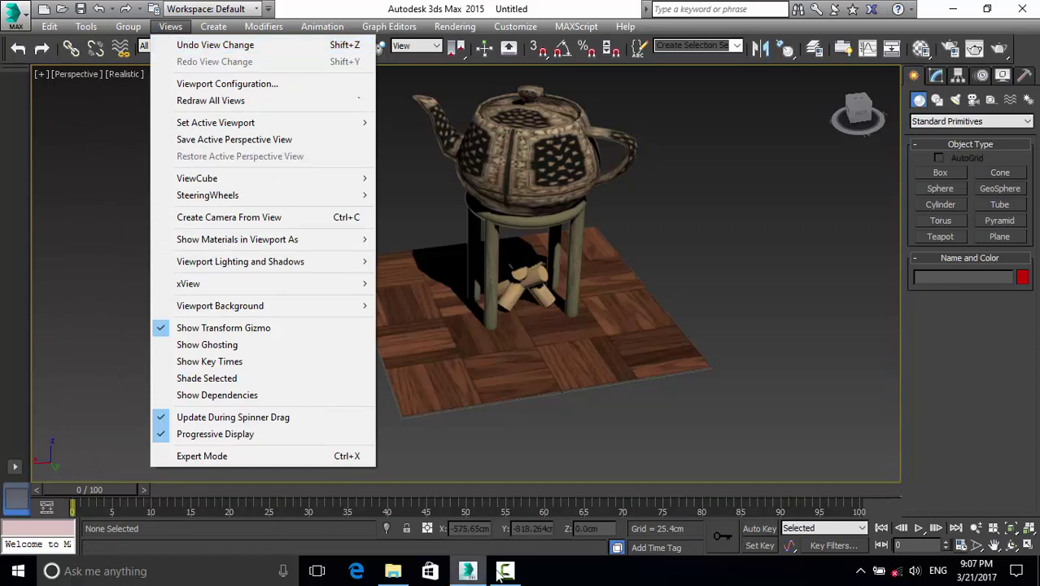
click(505, 571)
click(504, 571)
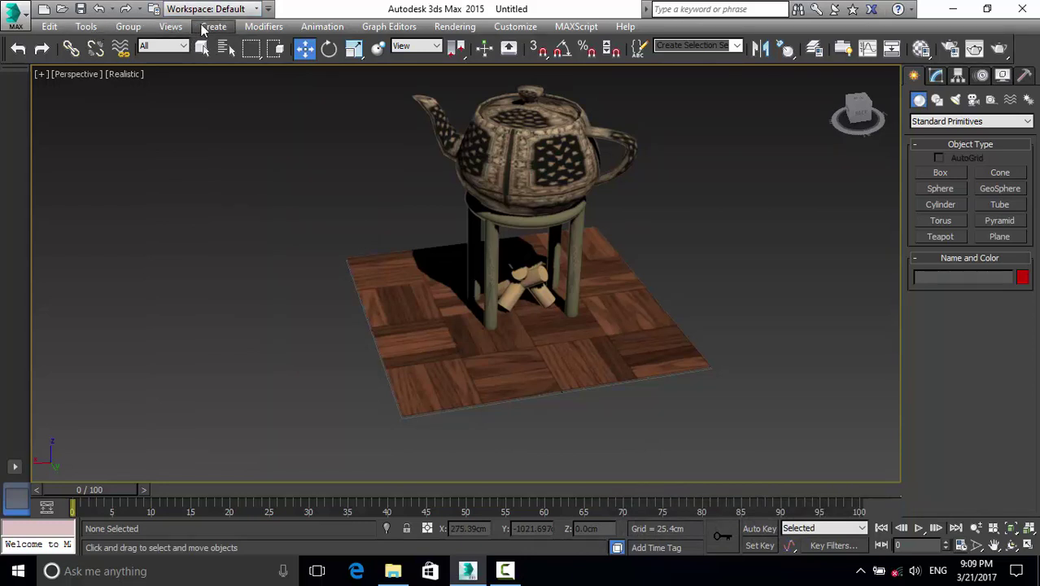
click(203, 29)
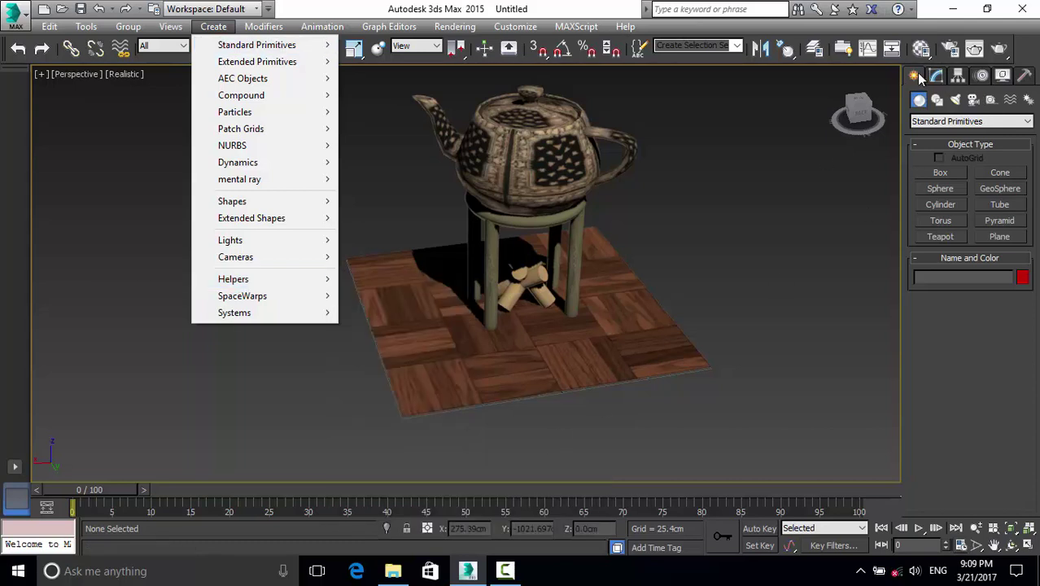
Step: Create an Atmospheric Apparatus SphereGizmo and move it under the stand over the firewood
click(992, 100)
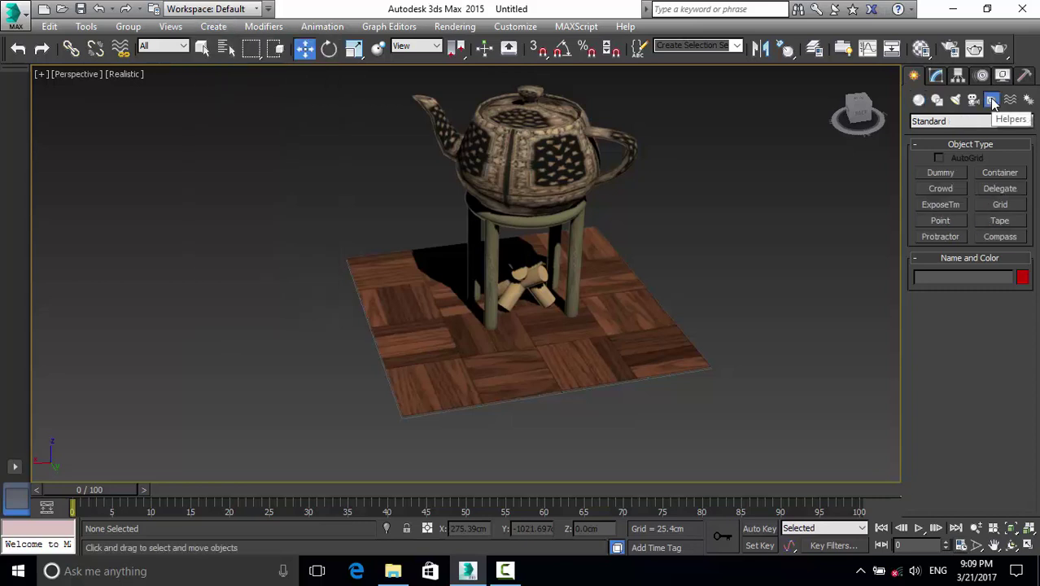
click(961, 122)
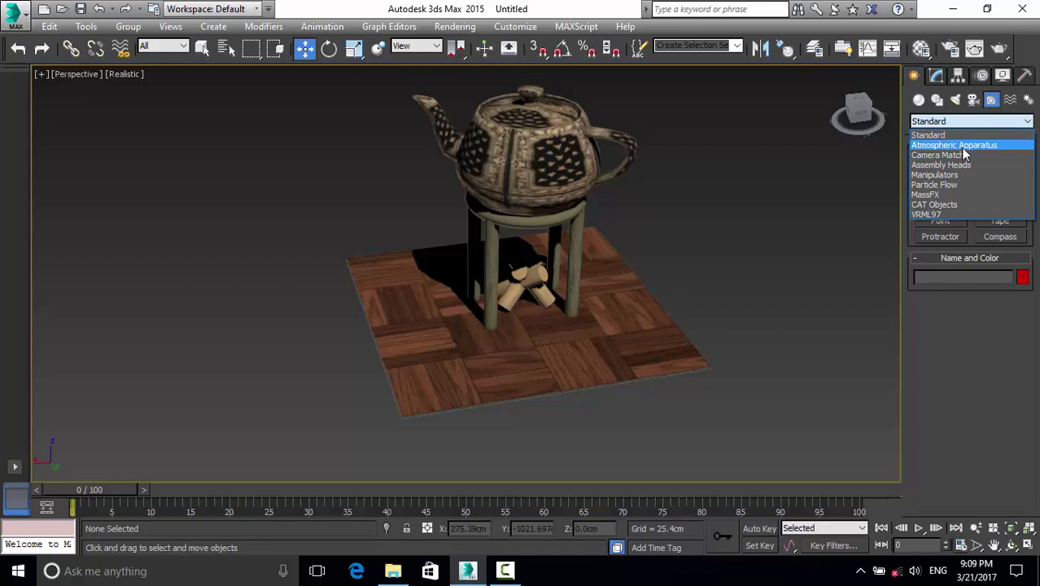
click(963, 147)
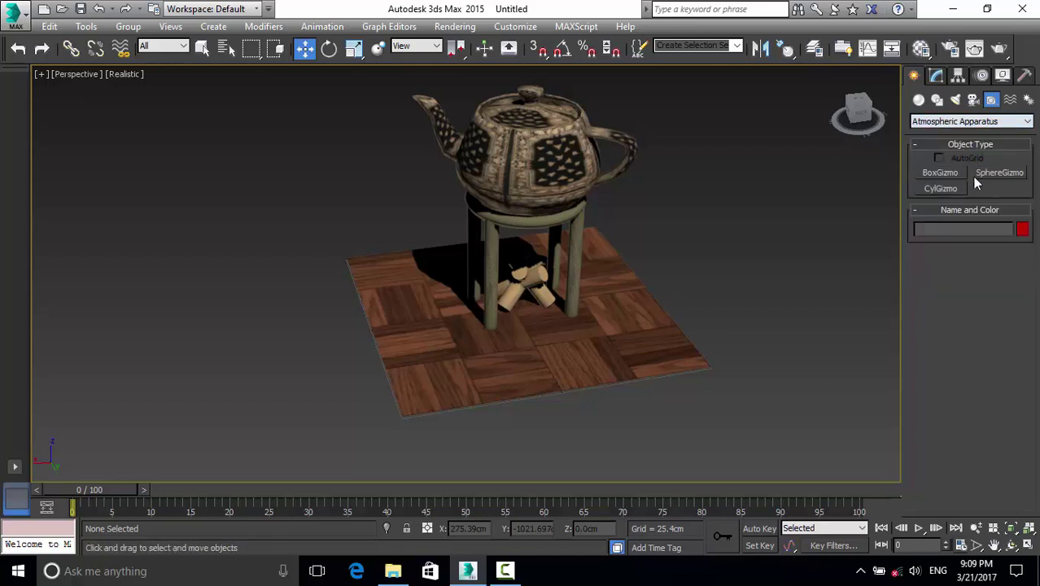
click(985, 175)
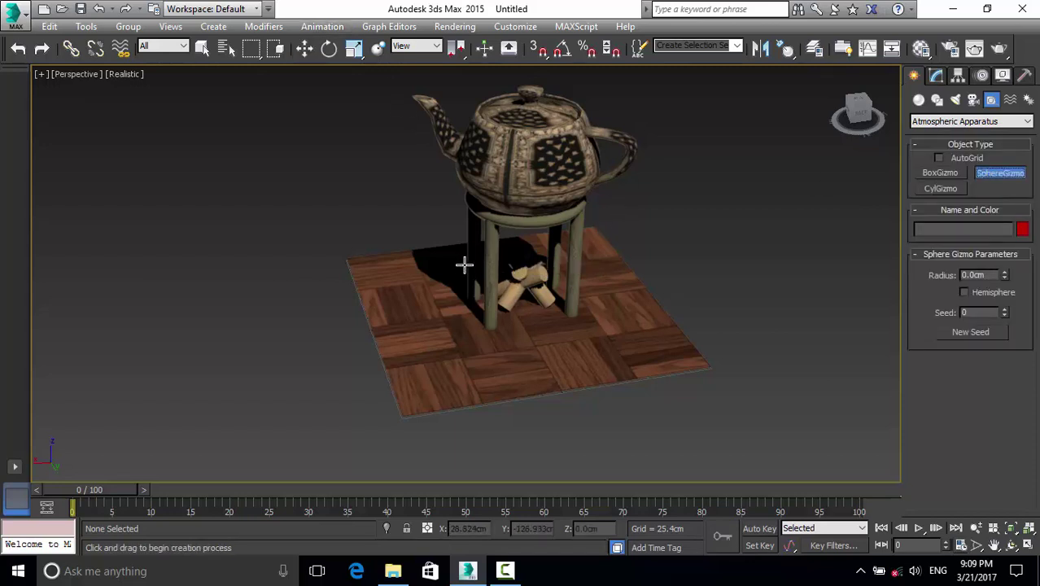
mouse_move(465, 264)
mouse_down()
mouse_move(565, 307)
mouse_move(560, 286)
mouse_up()
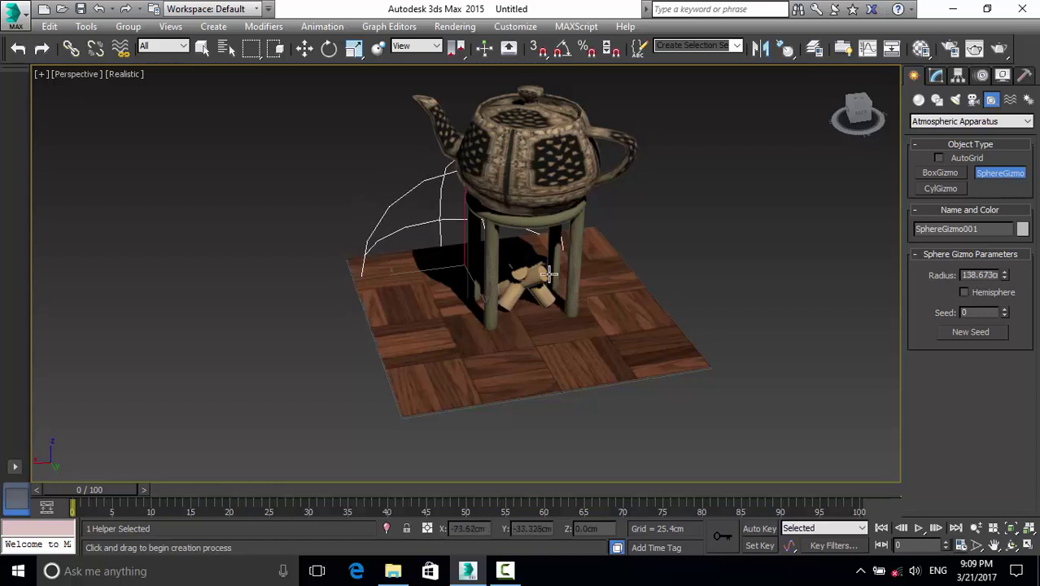
click(303, 48)
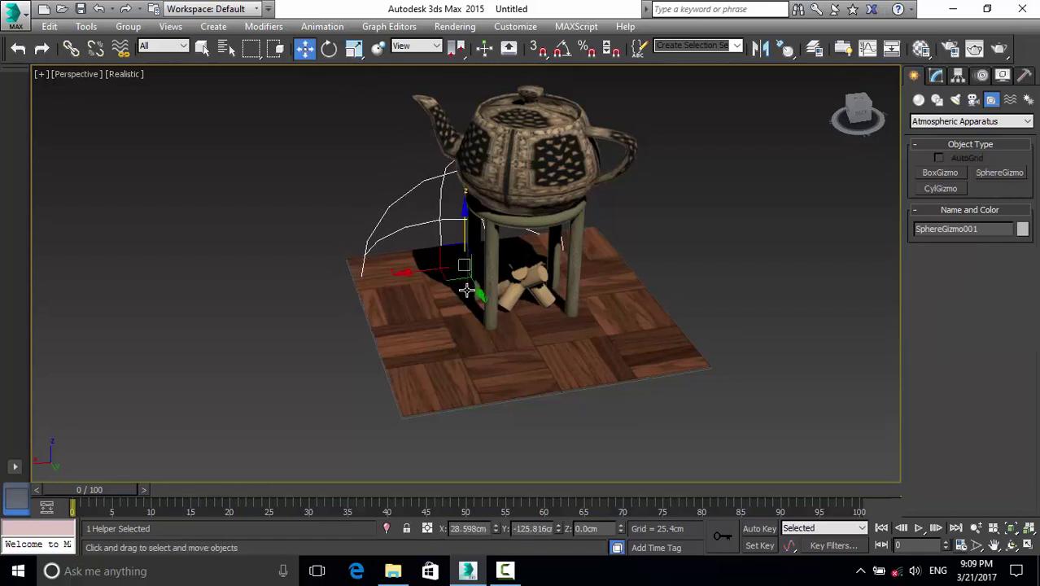
mouse_move(476, 293)
mouse_down()
mouse_move(573, 327)
mouse_move(584, 343)
mouse_up()
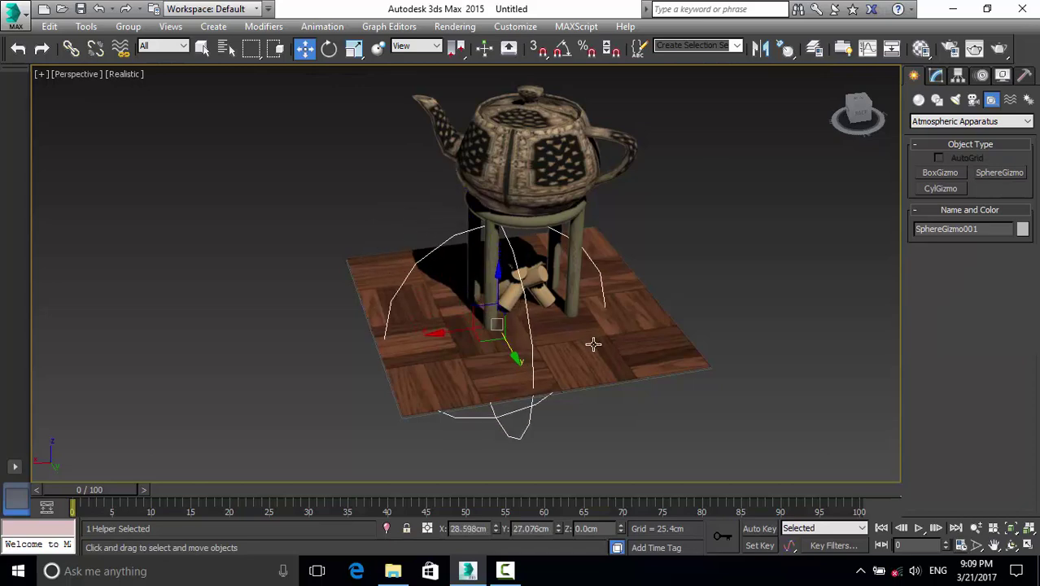
Step: In the four-view layout, centre the sphere gizmo under the stand and adjust its height
key(alt+w)
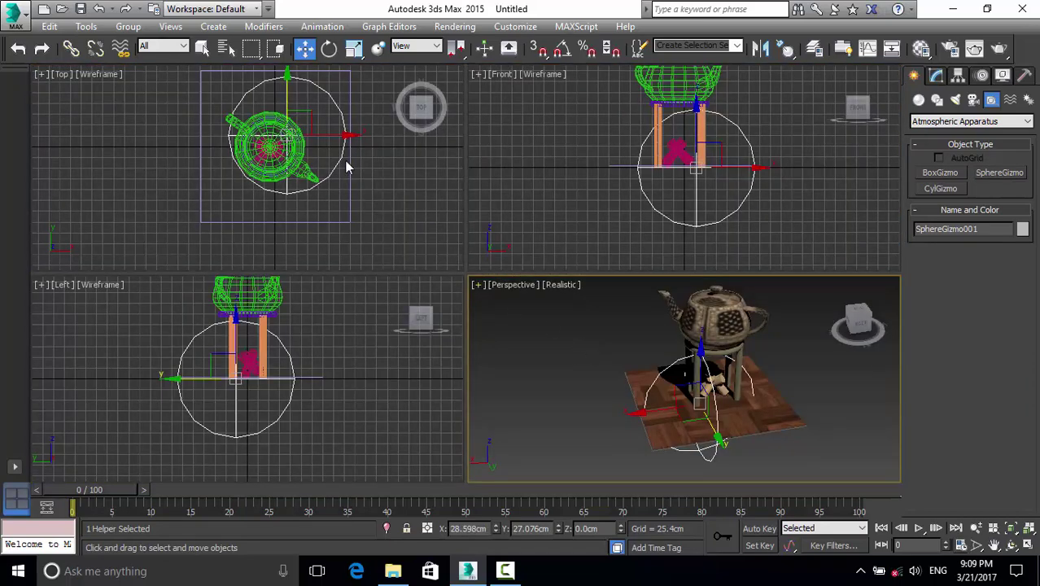
drag(345, 135, 330, 136)
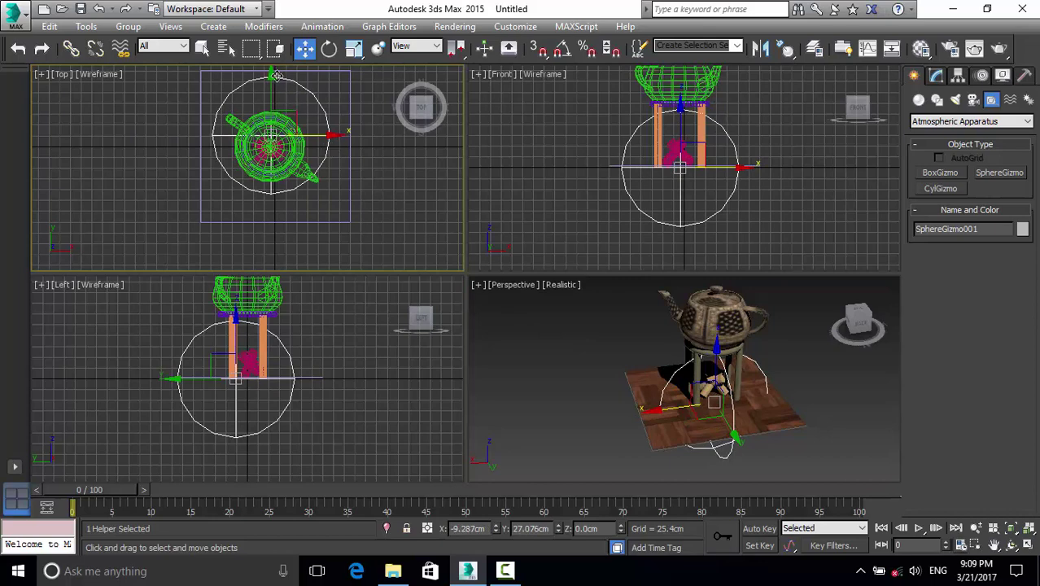
drag(277, 76, 270, 87)
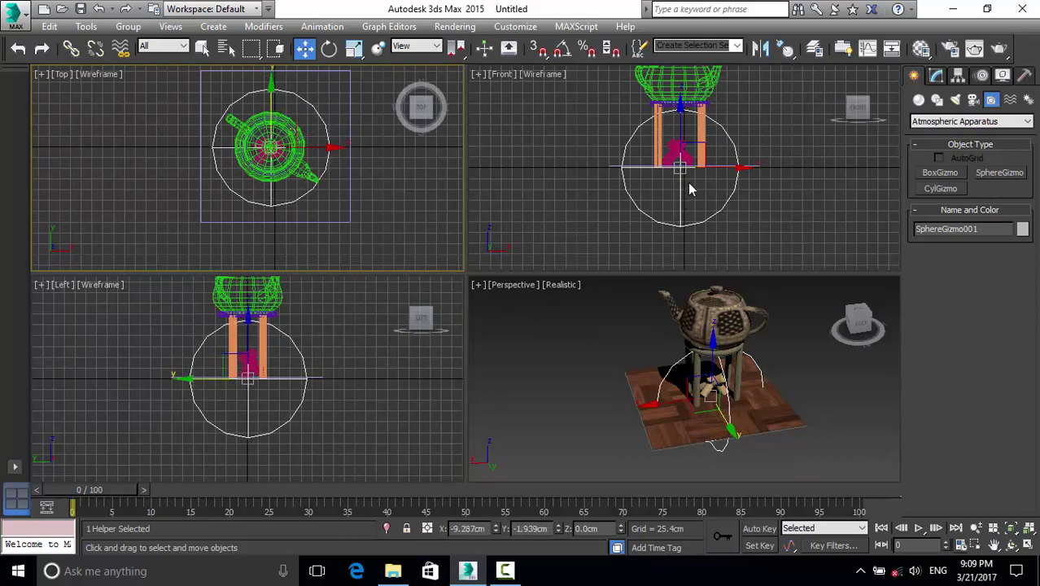
mouse_move(714, 341)
mouse_down()
mouse_move(714, 283)
mouse_move(626, 355)
mouse_up()
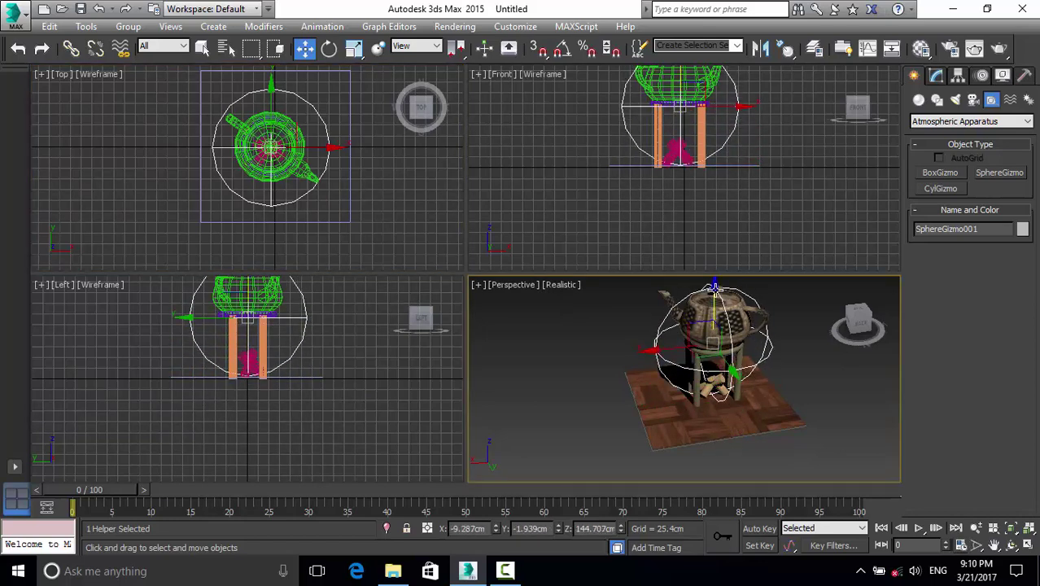
Step: Squash SphereGizmo001 vertically to about 81% and lower it around the logs
click(626, 355)
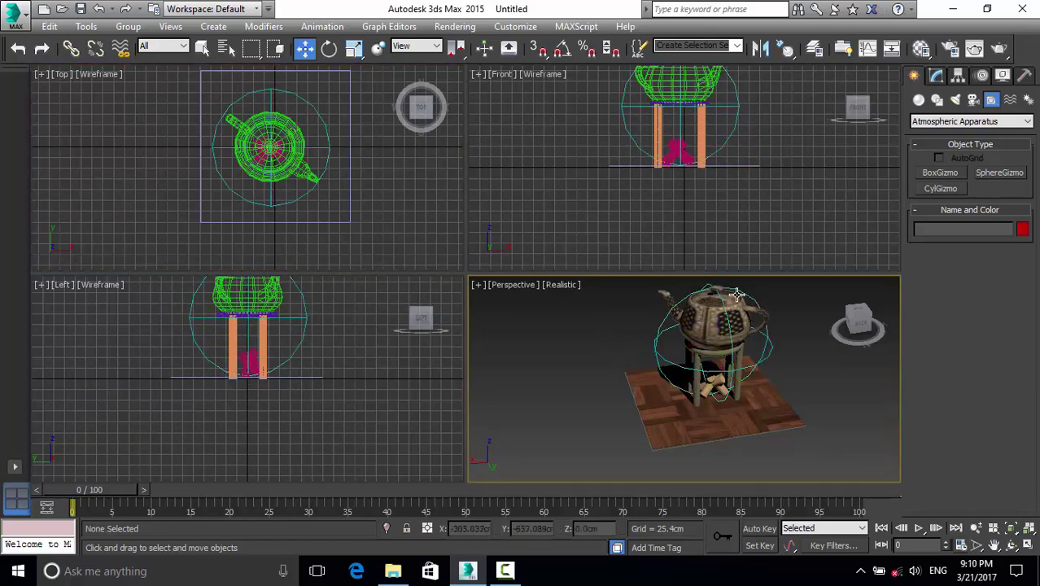
click(739, 343)
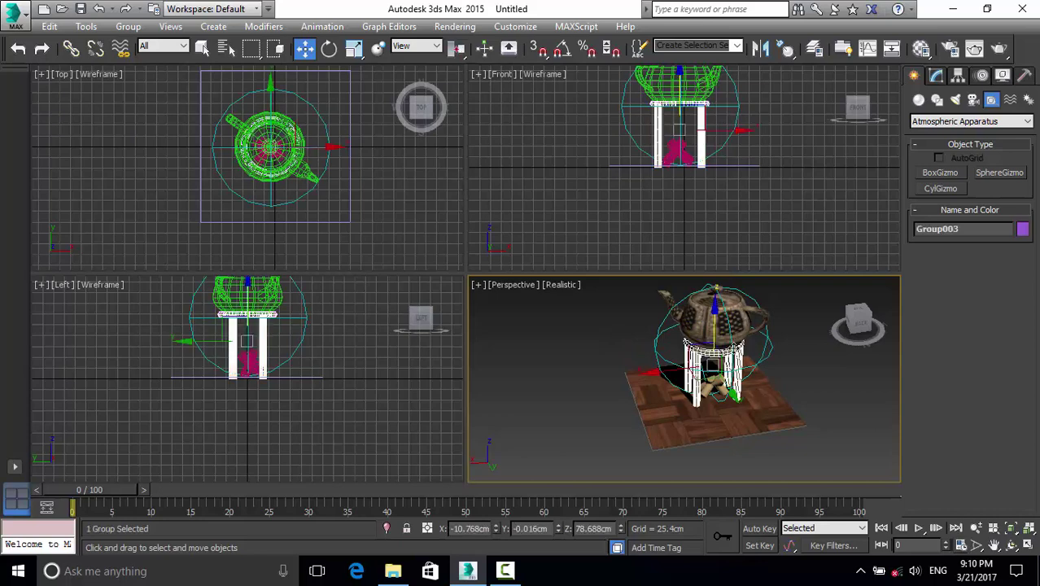
click(768, 341)
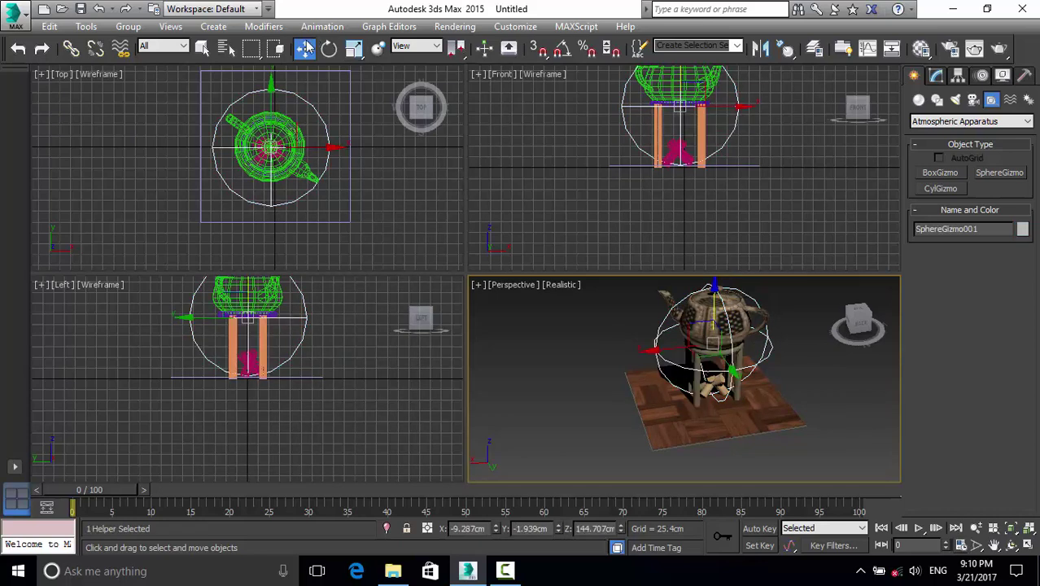
click(355, 49)
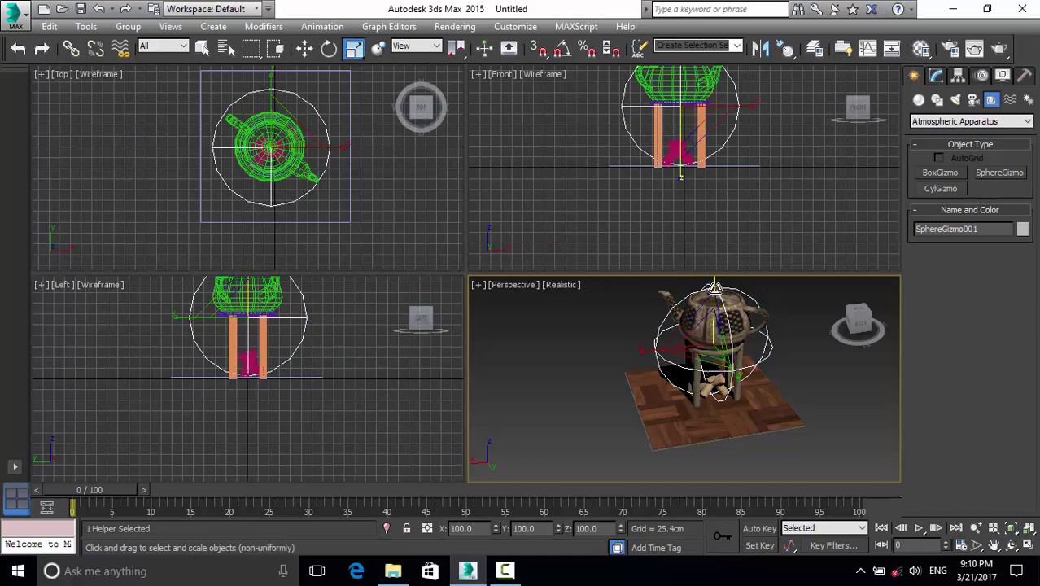
drag(715, 289, 716, 299)
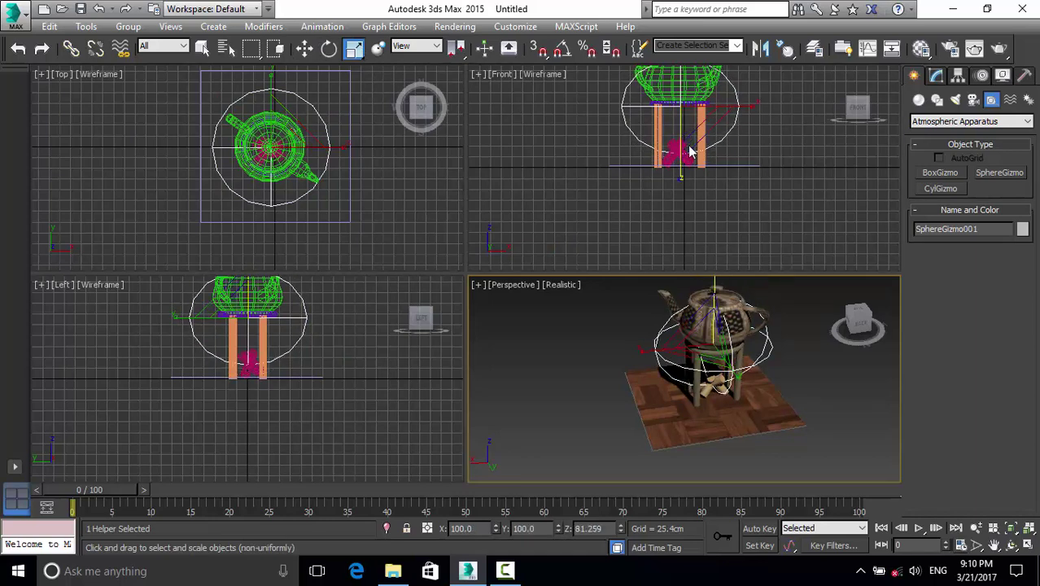
click(720, 308)
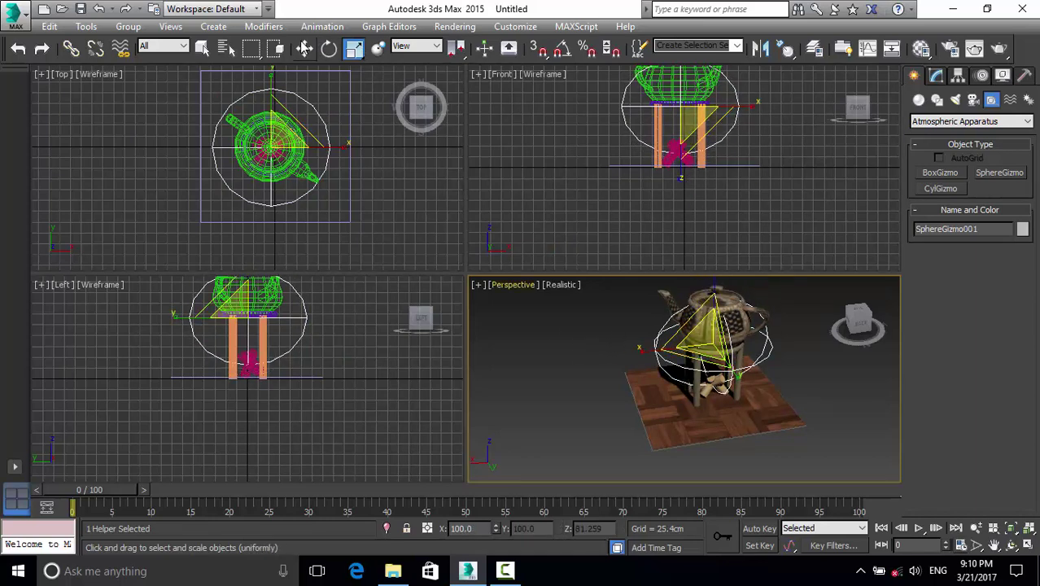
click(305, 49)
drag(723, 281, 719, 300)
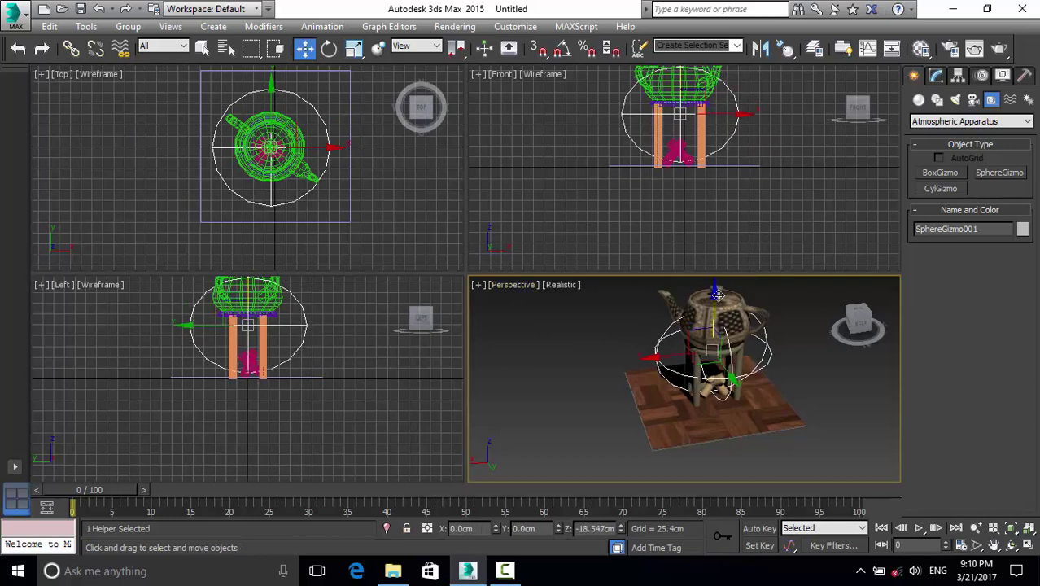
click(805, 319)
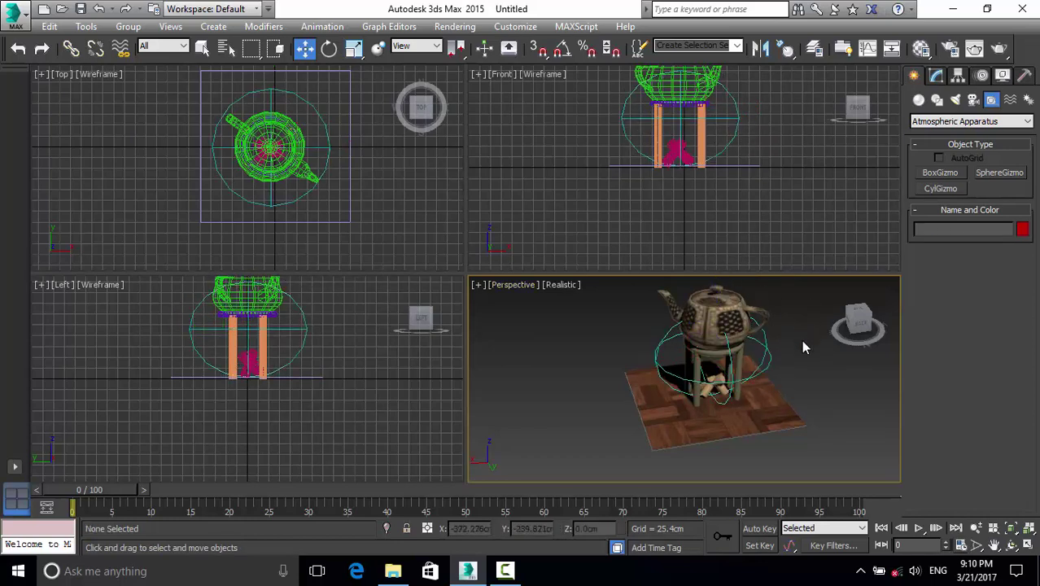
Step: Maximize the Perspective viewport to fill the workspace
key(alt+w)
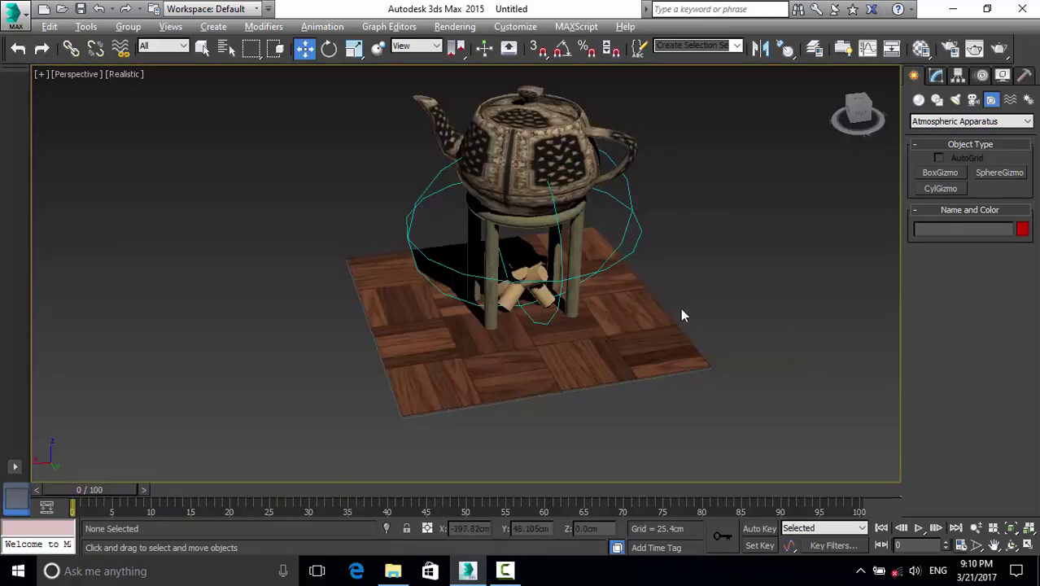
scroll(683, 321, down, 5)
scroll(709, 257, up, 3)
scroll(710, 258, up, 4)
scroll(710, 257, down, 2)
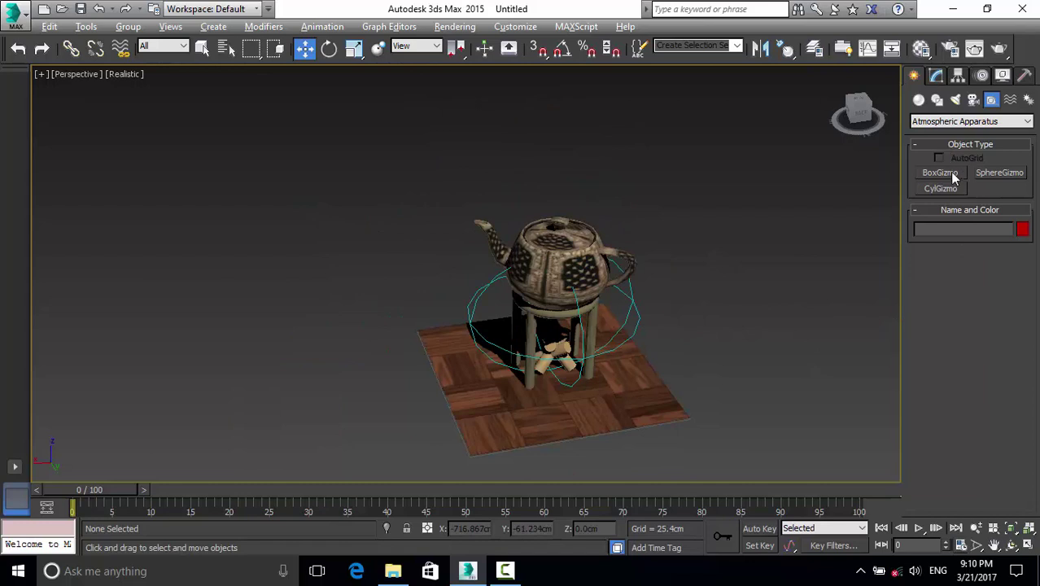
Step: Add a Fire Effect to SphereGizmo001's Atmospheres & Effects list in the Modify panel
click(628, 304)
click(936, 75)
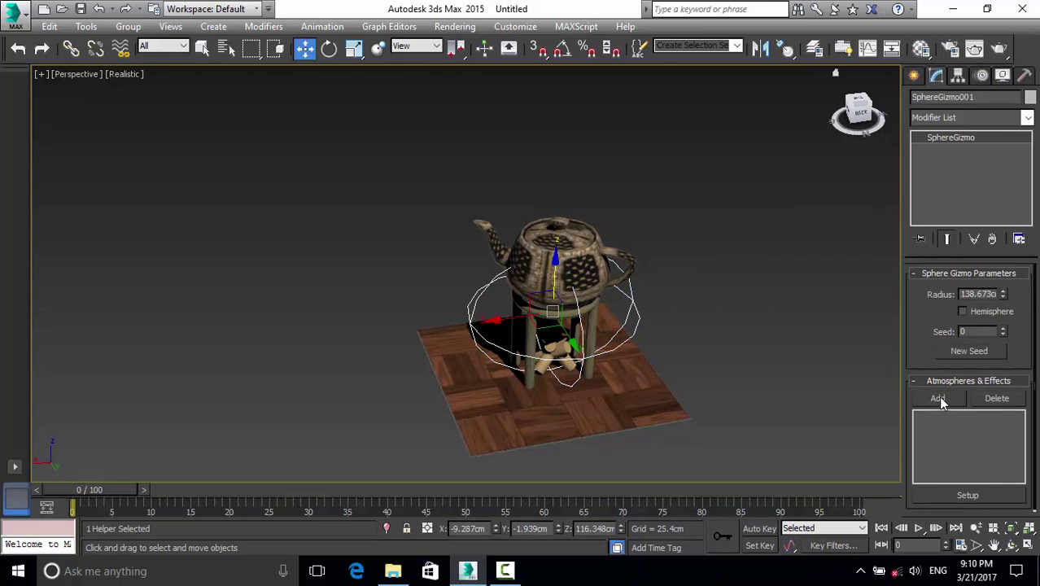
click(938, 398)
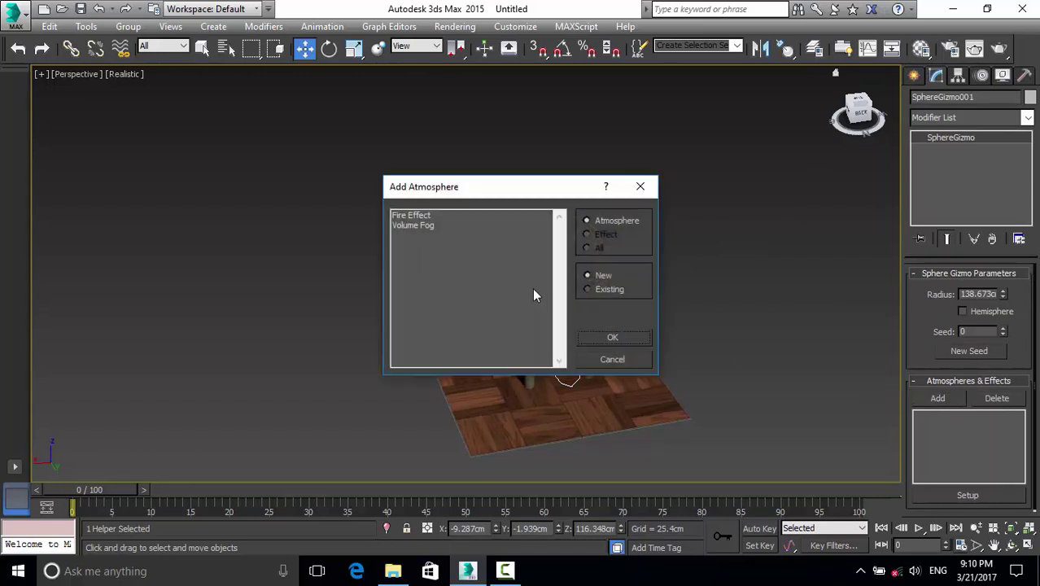
click(429, 217)
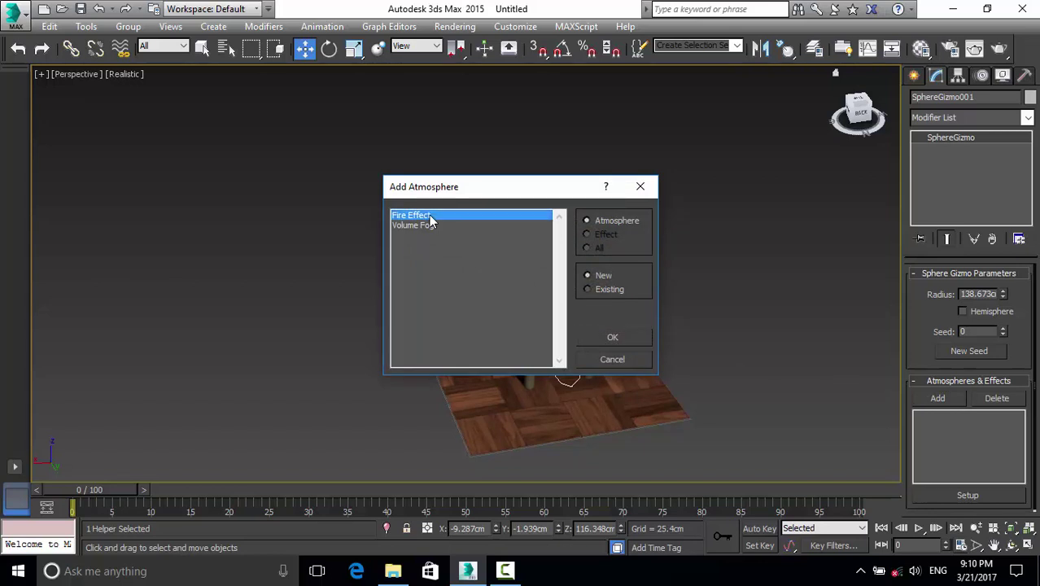
click(610, 336)
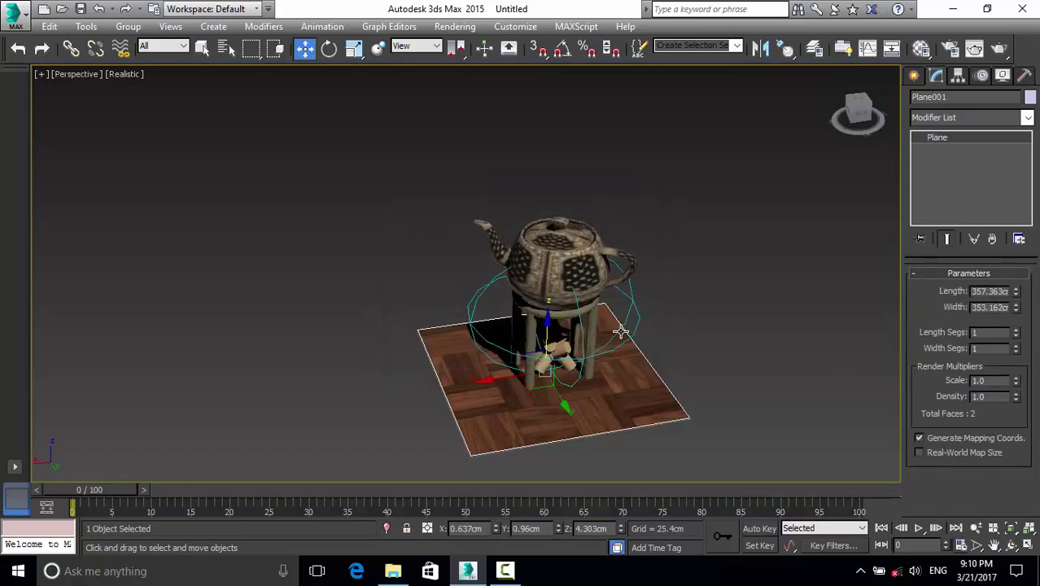
scroll(842, 470, down, 5)
scroll(842, 456, up, 1)
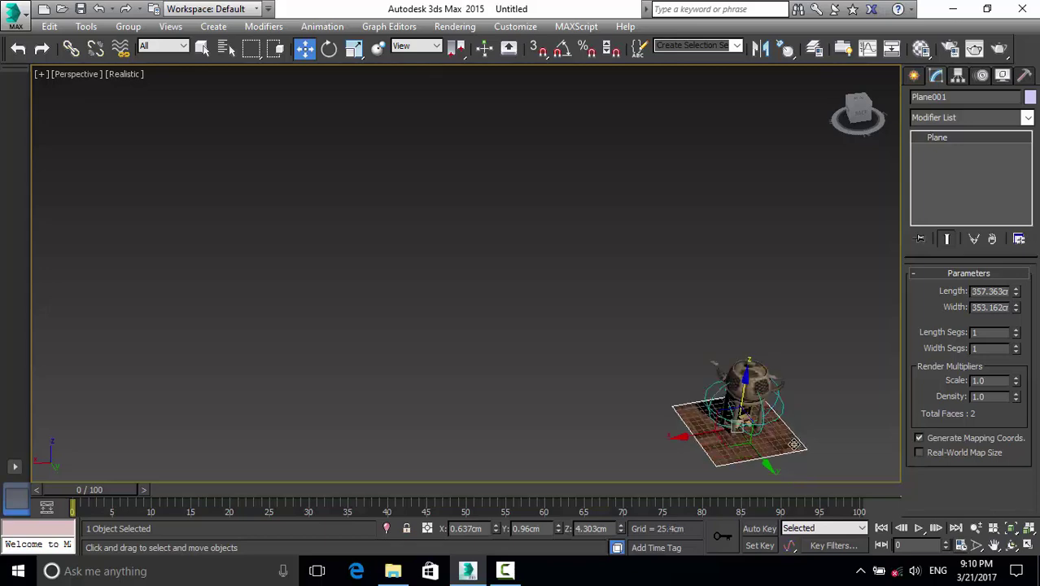
scroll(840, 431, up, 3)
scroll(838, 407, up, 2)
scroll(770, 402, up, 4)
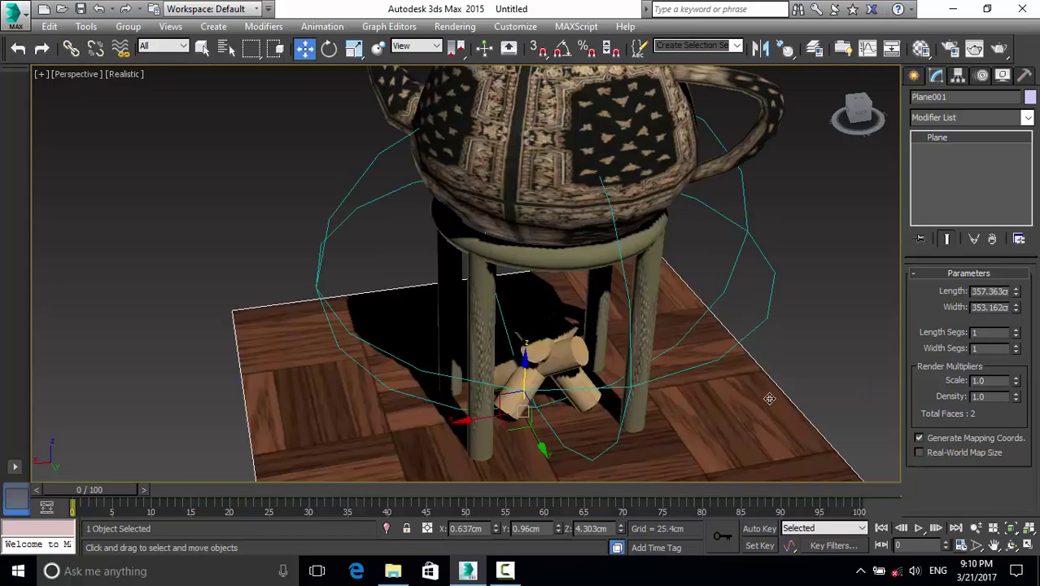
scroll(769, 398, down, 2)
scroll(773, 403, down, 2)
scroll(773, 404, up, 2)
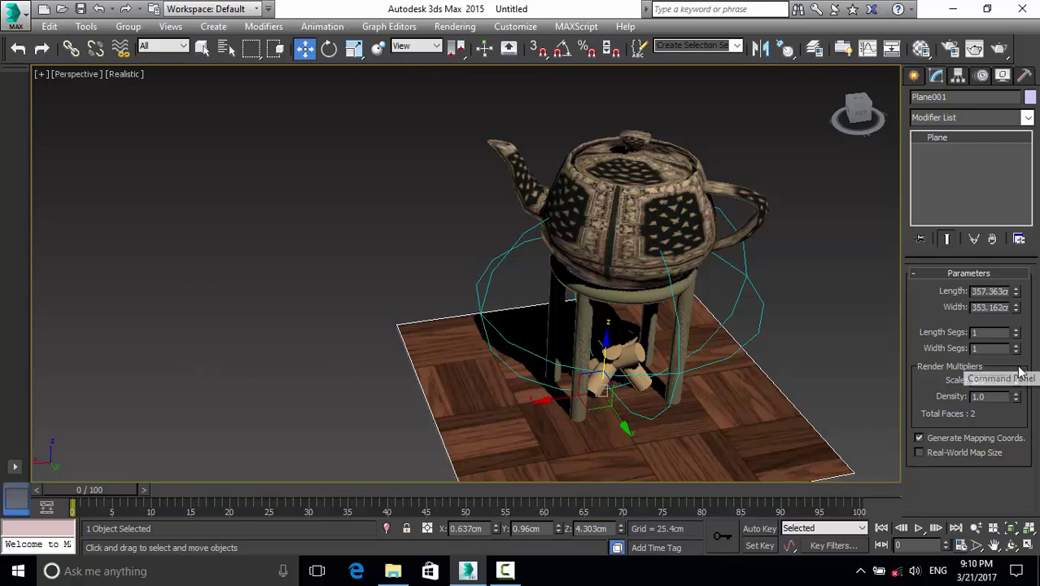
click(747, 293)
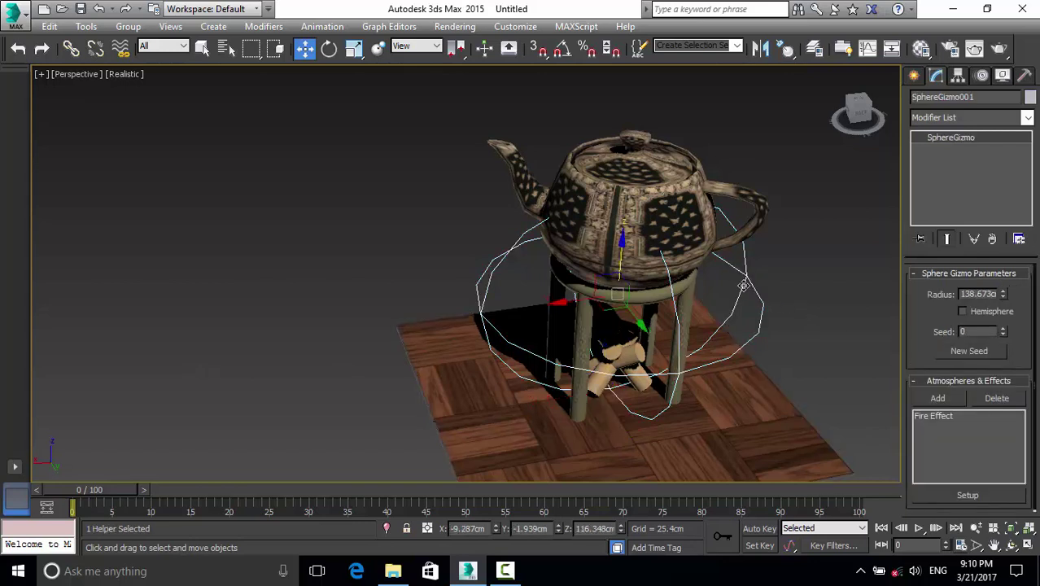
Step: Open the Fire Effect Parameters in Environment and Effects and switch Auto Key on
click(945, 418)
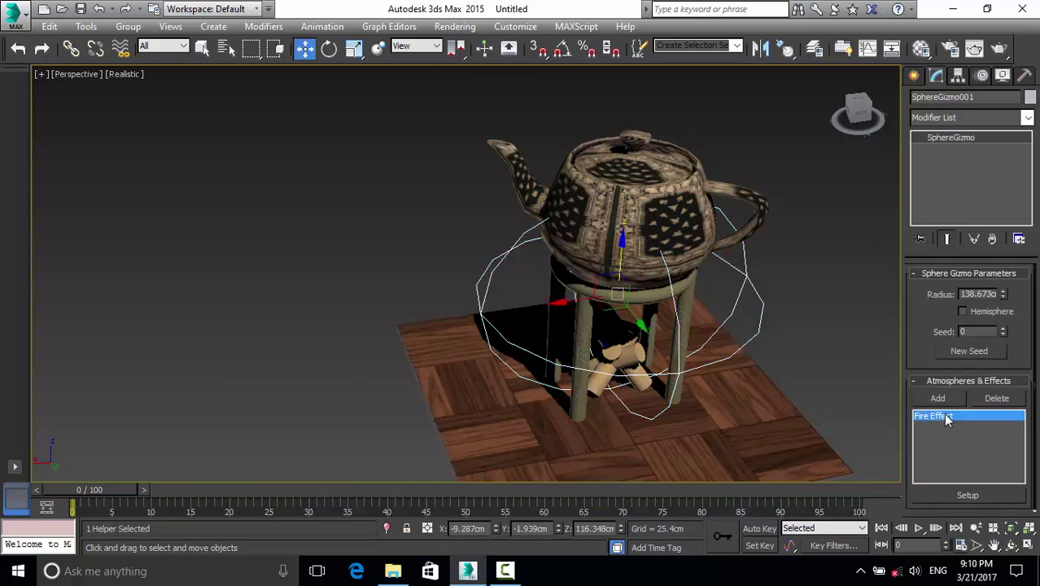
click(968, 495)
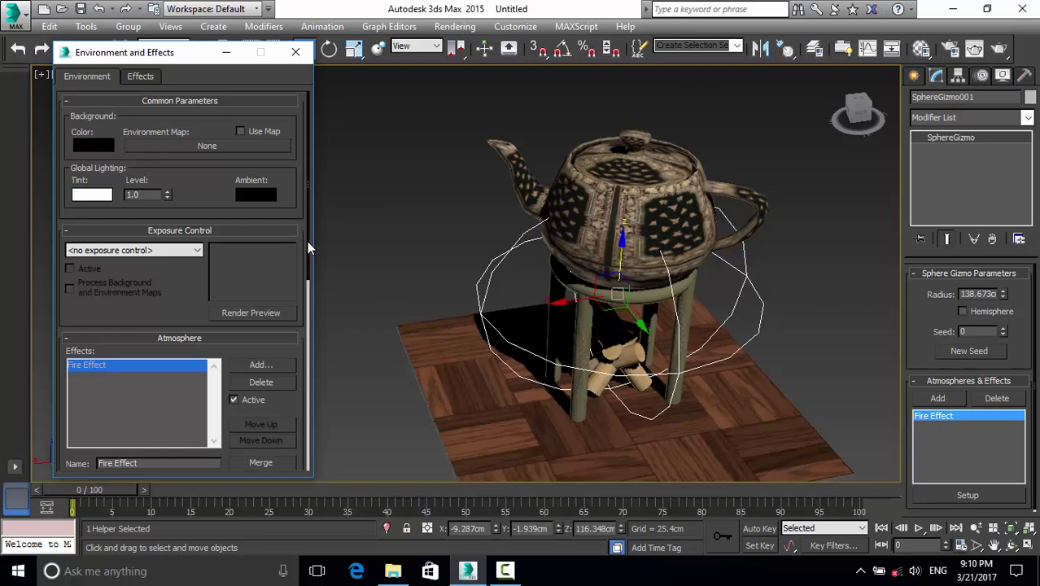
drag(308, 249, 317, 483)
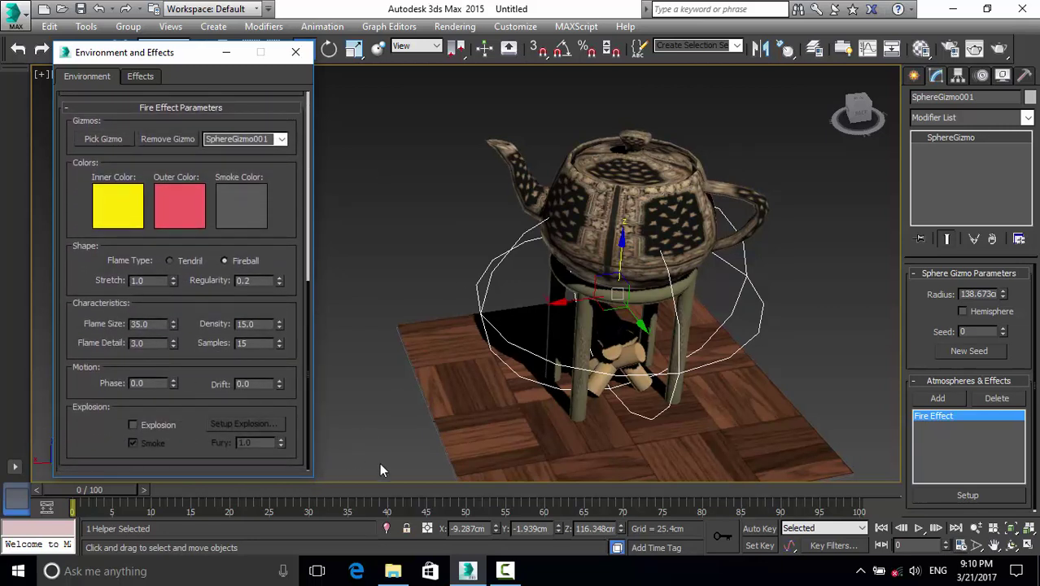
click(763, 530)
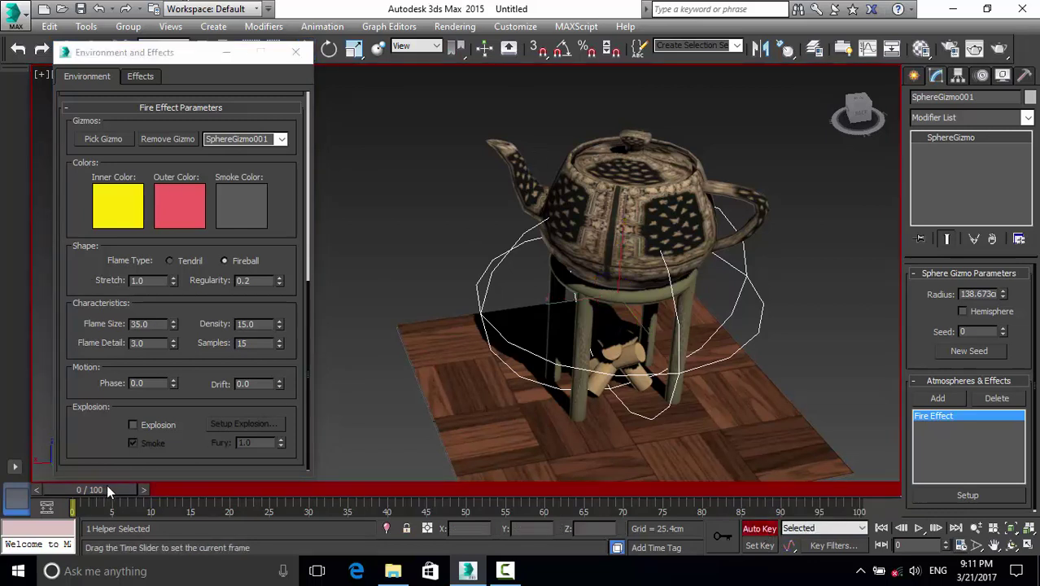
Step: At frame 10, key Stretch 2 and Flame Size 22
drag(106, 485, 177, 483)
double_click(140, 280)
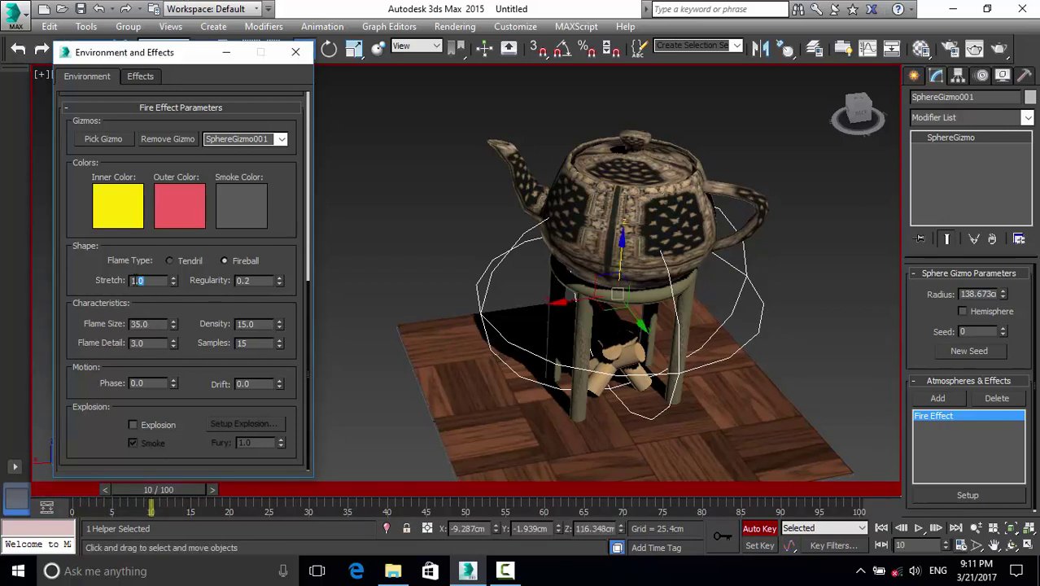
text(2)
double_click(152, 324)
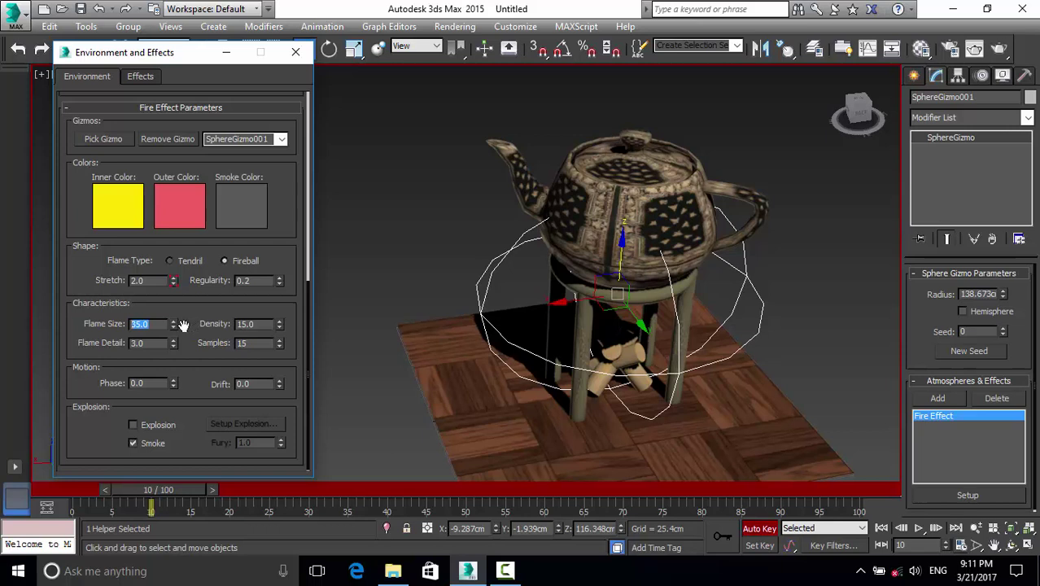
text(22)
double_click(143, 382)
text(1)
Step: At frame 20, key Stretch 3, Flame Size 33 and Phase 2
drag(172, 494, 255, 492)
double_click(159, 282)
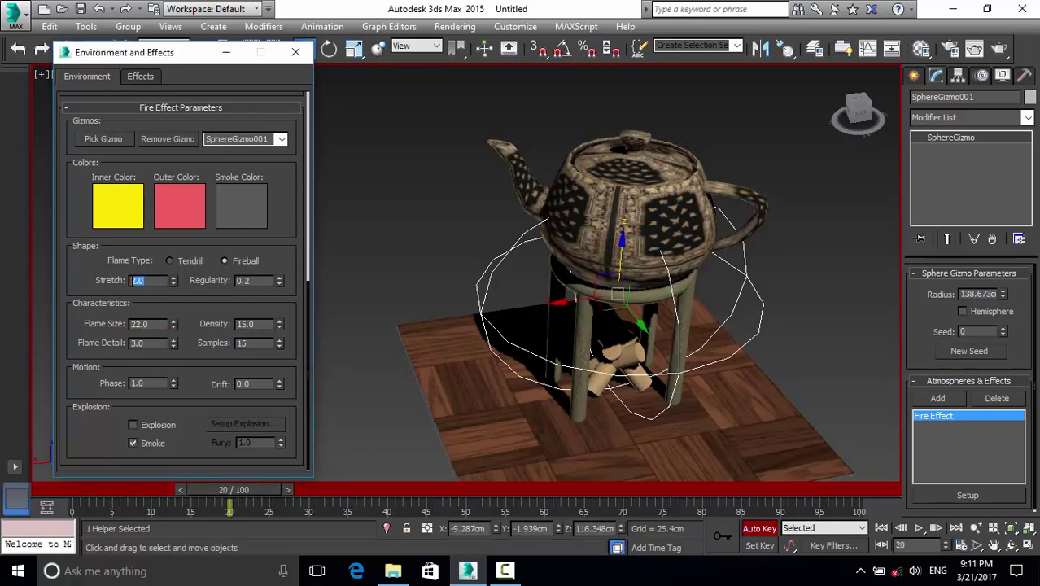
text(3)
double_click(159, 324)
text(33)
double_click(148, 383)
text(2)
Step: At frame 25, key Stretch 5, Flame Size 55 and Phase 3
drag(251, 489, 288, 492)
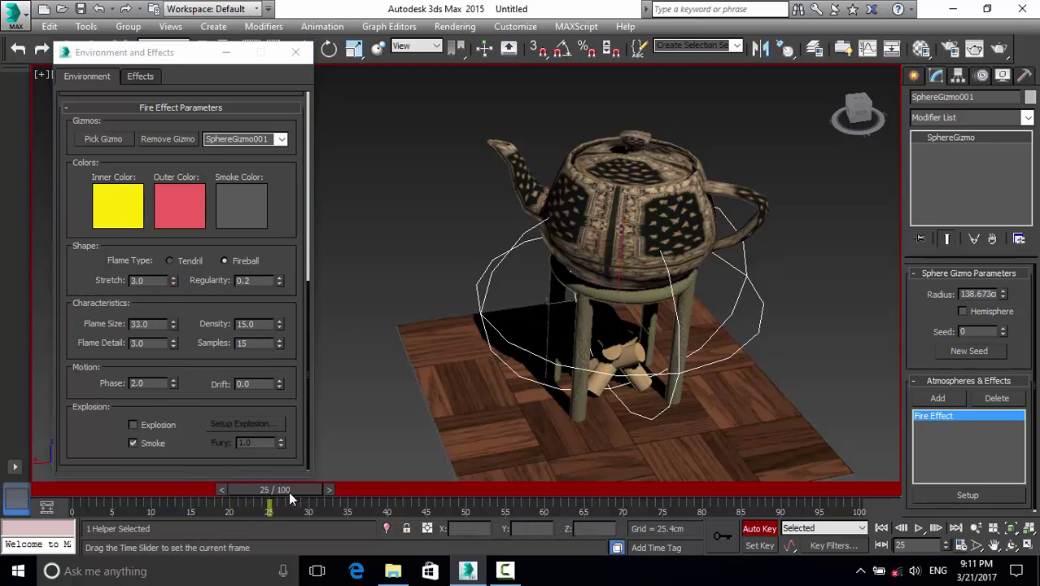
double_click(135, 279)
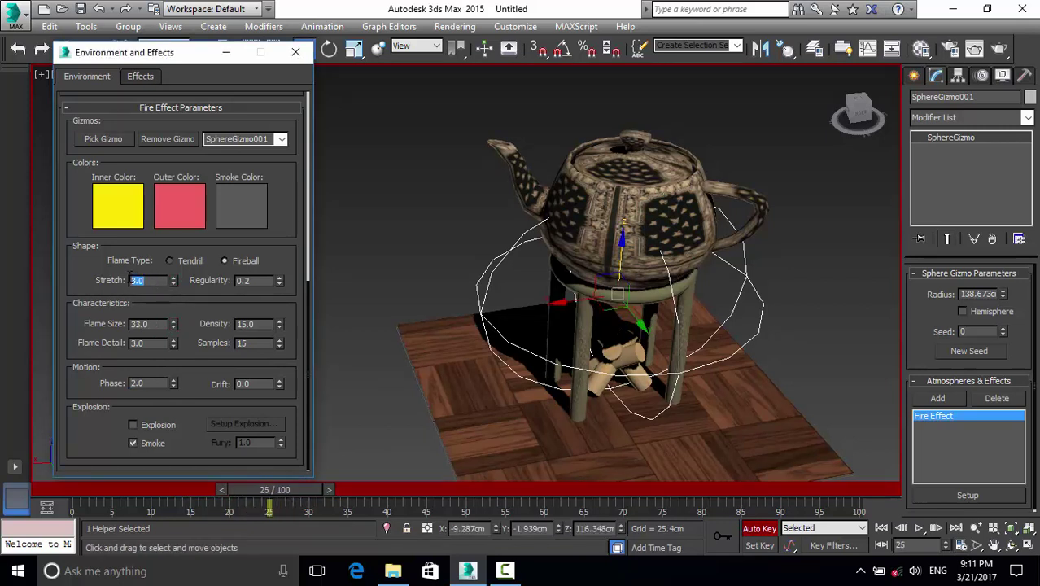
text(5)
double_click(156, 323)
text(55)
click(137, 383)
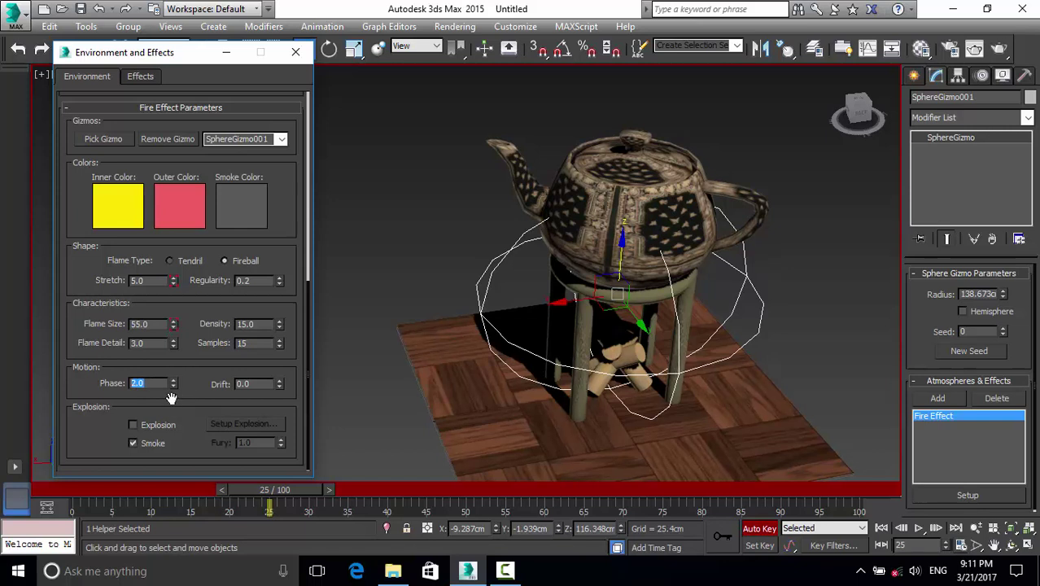
text(3)
Step: At frame 35, key Stretch 7.0, Flame Size 77.0 and Phase 4
drag(298, 489, 372, 488)
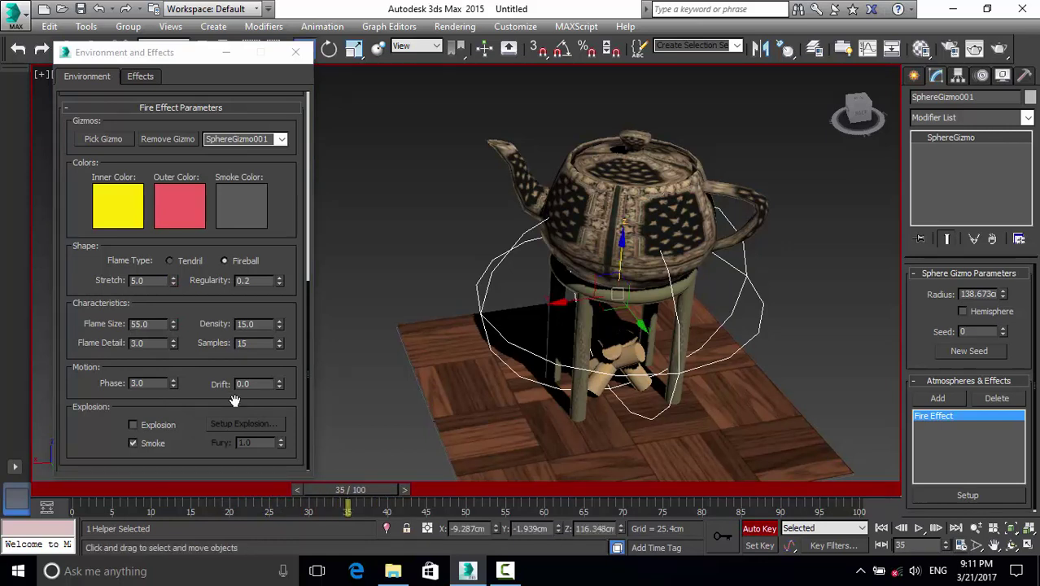
click(146, 280)
drag(143, 280, 130, 280)
text(7)
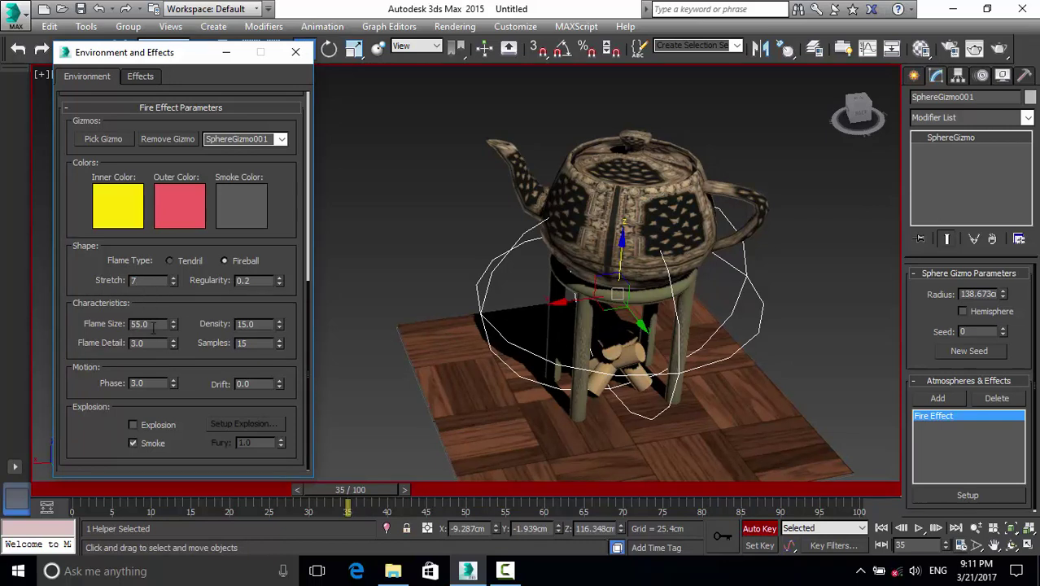
drag(152, 325, 124, 323)
text(77)
Step: At frame 50, key new fire values: Flame Size 88 and Phase 5
text(4)
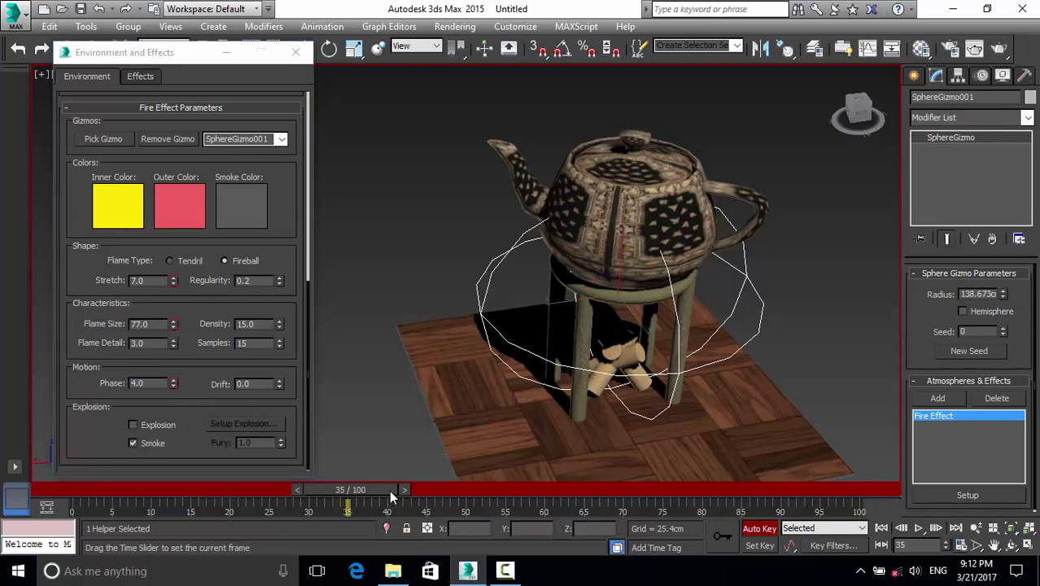
drag(389, 490, 481, 491)
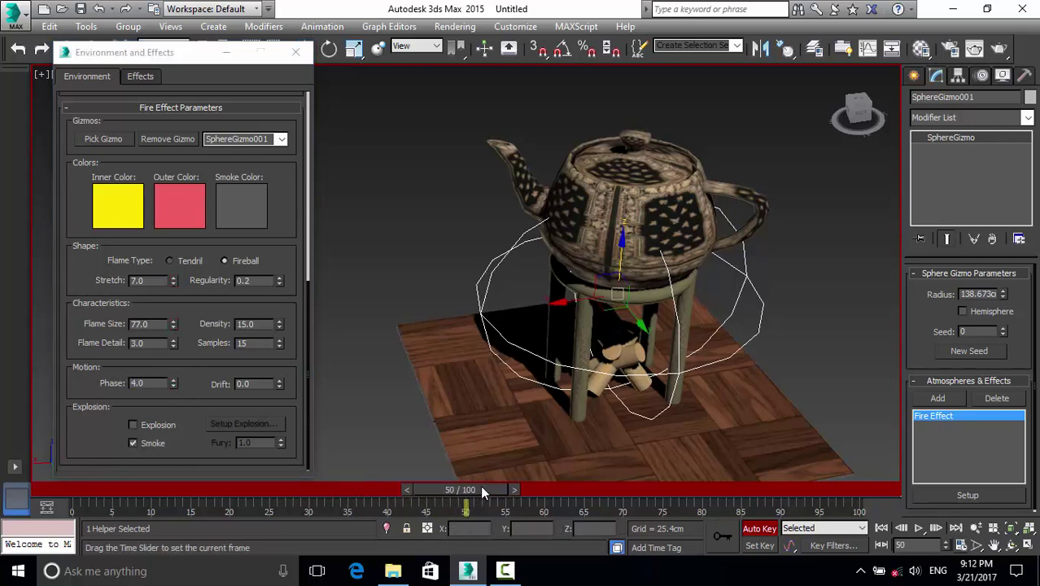
drag(147, 280, 121, 280)
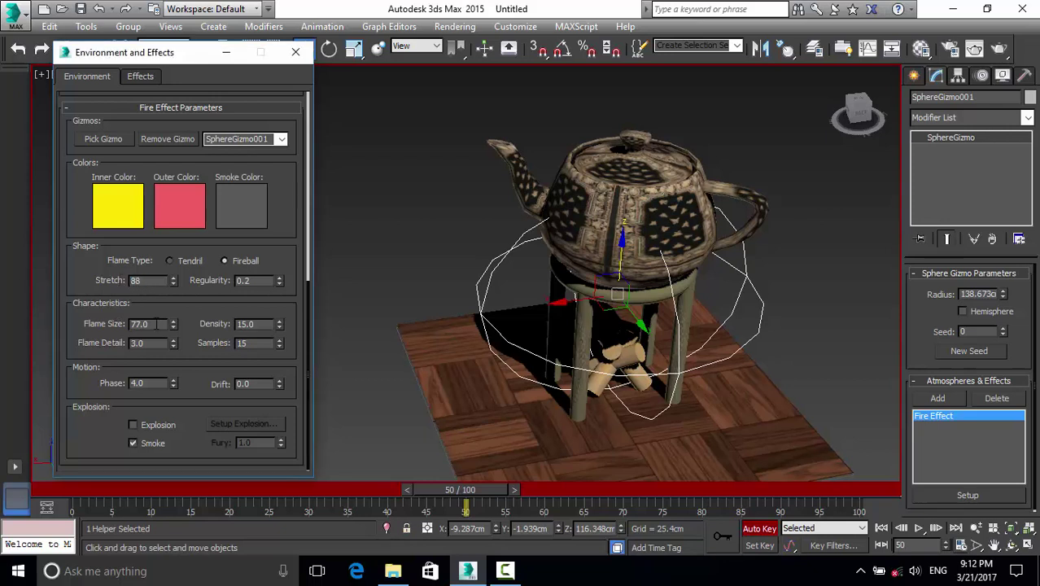
drag(156, 323, 123, 324)
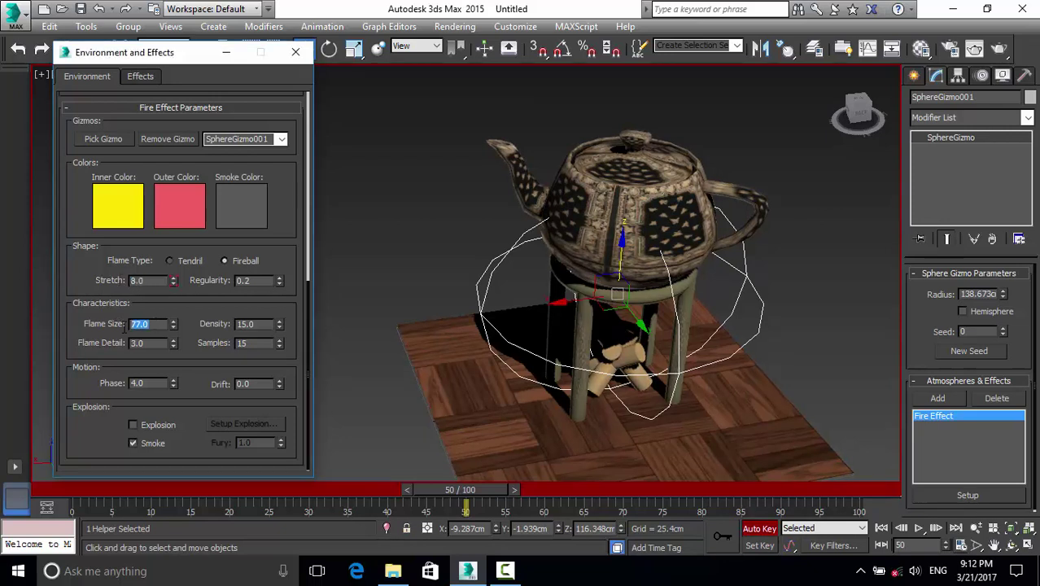
text(88)
drag(148, 383, 130, 383)
text(5)
Step: At frame 65, key Stretch 7, Flame Size 77 and Phase 4
drag(459, 492, 578, 489)
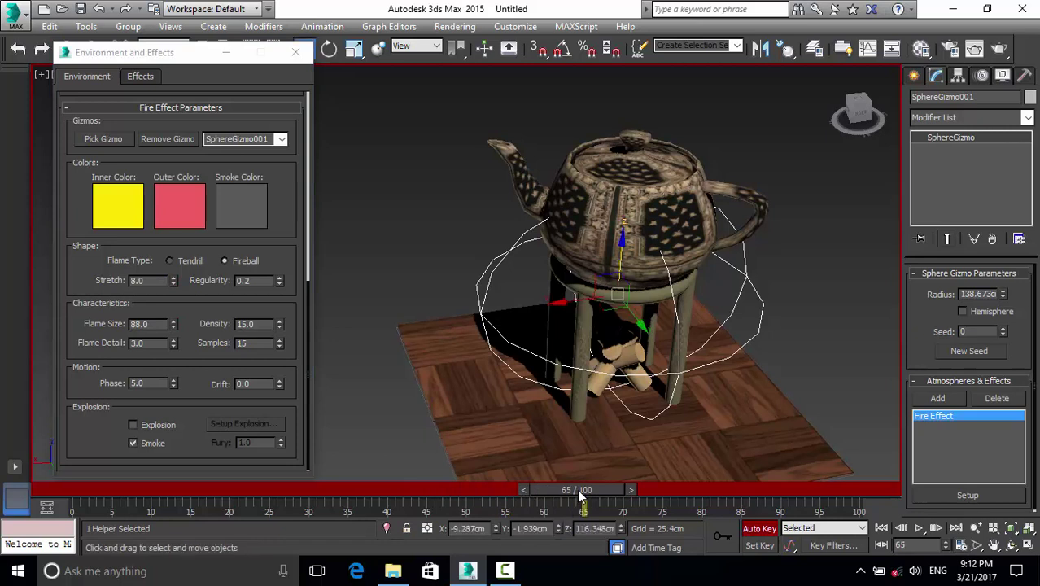
drag(149, 280, 118, 280)
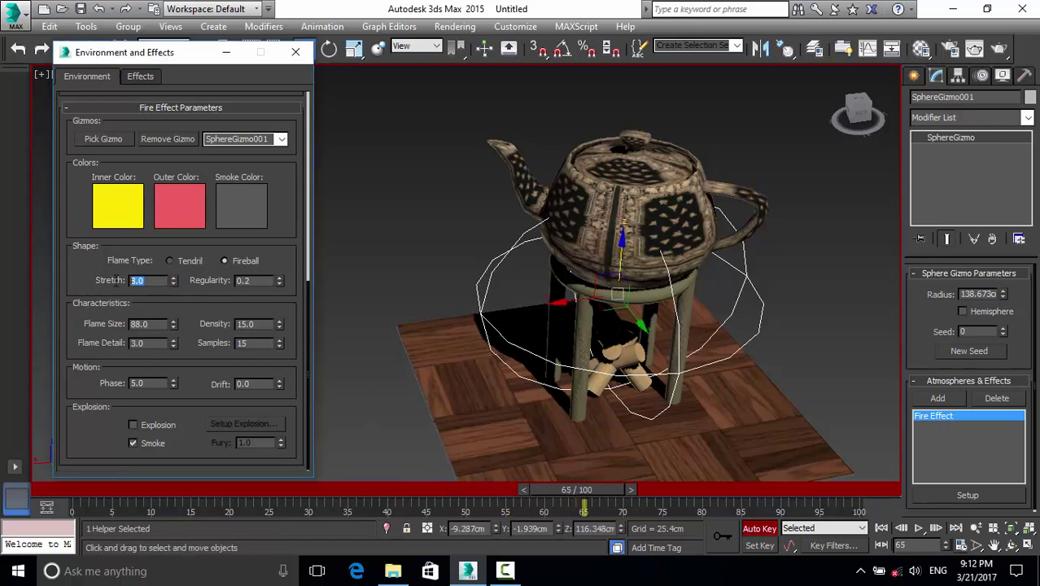
text(7)
drag(148, 324, 118, 323)
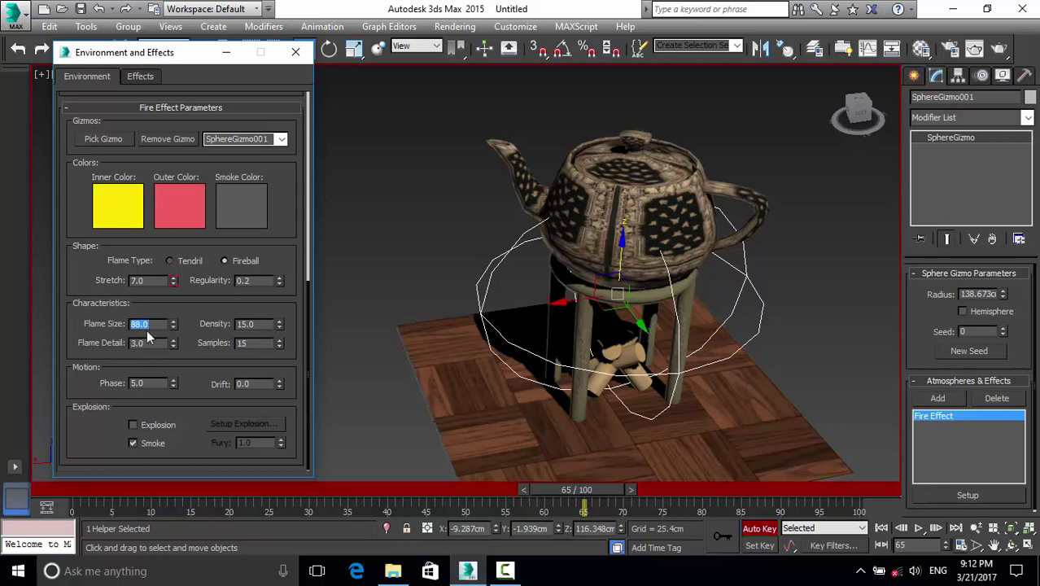
text(77)
drag(155, 384, 99, 378)
text(4)
Step: At frame 80, key Flame Size 66 and Phase 3
drag(565, 490, 686, 490)
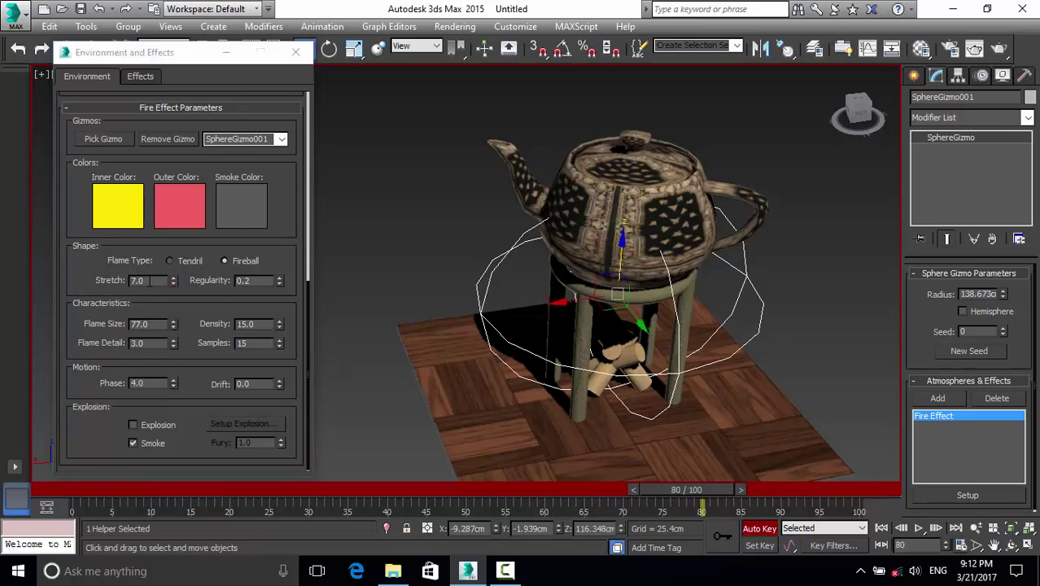
double_click(151, 280)
text(6)
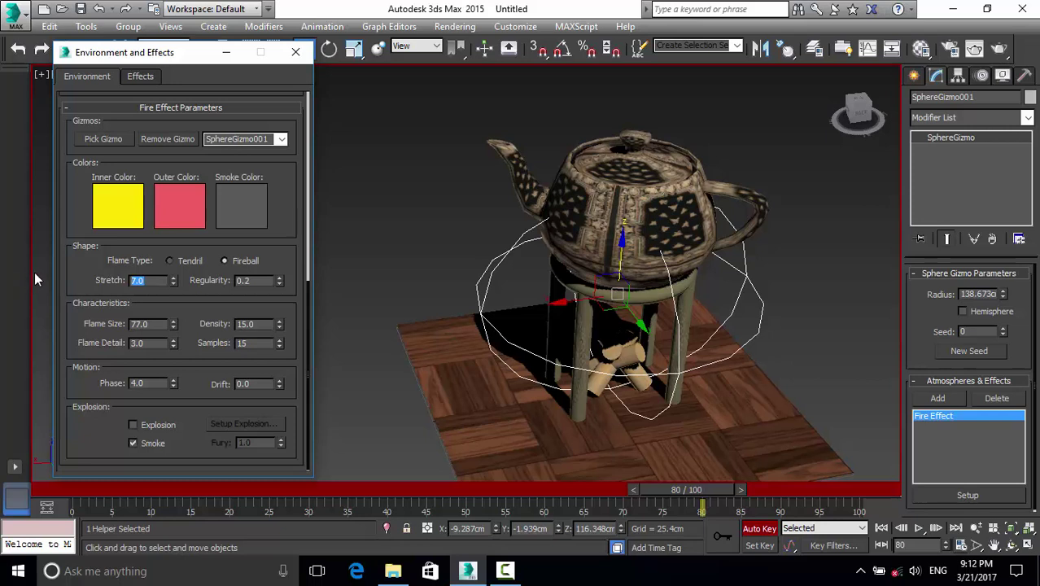
double_click(155, 324)
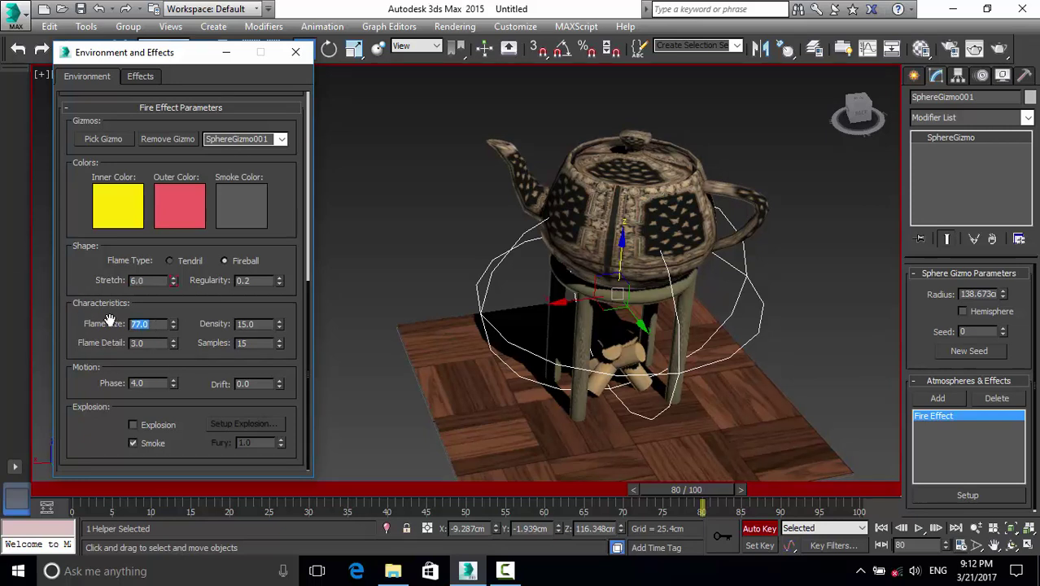
text(66)
double_click(144, 383)
text(3)
Step: At frame 100, key Stretch 5, Flame Size 55 and Phase 2
drag(669, 487, 830, 482)
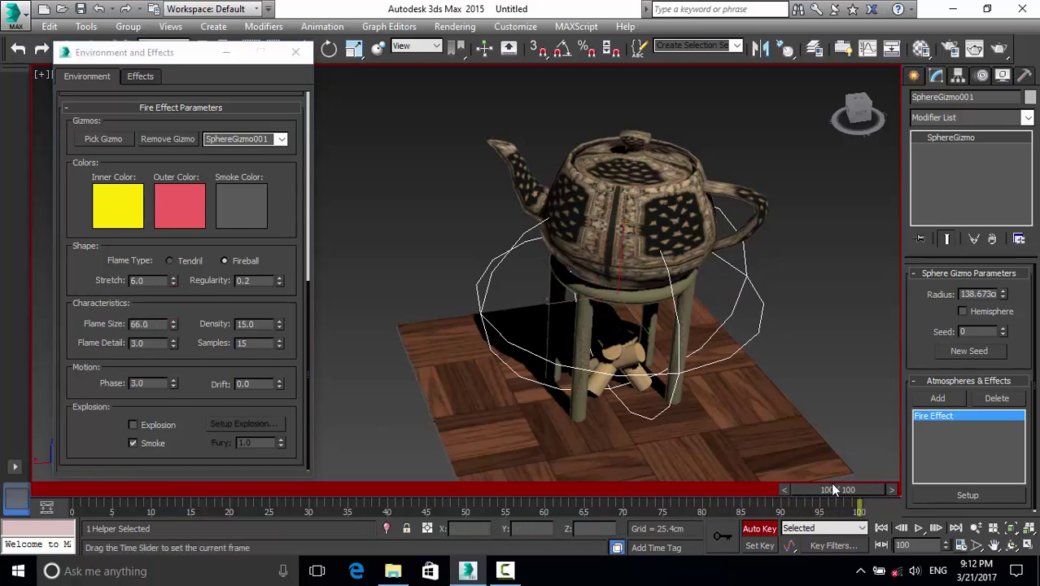
double_click(136, 279)
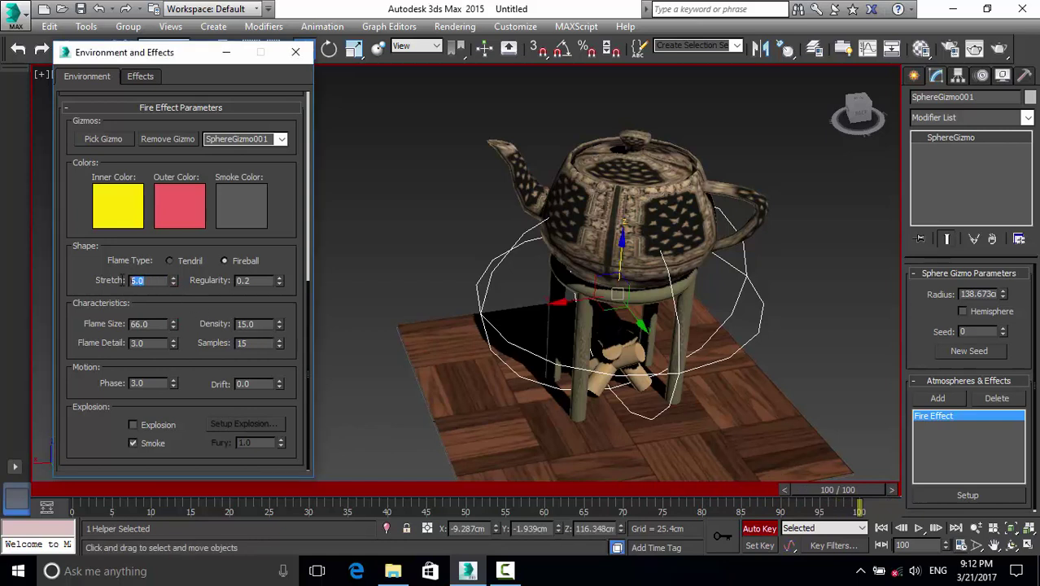
text(5)
double_click(151, 323)
text(55)
key(Return)
text(2)
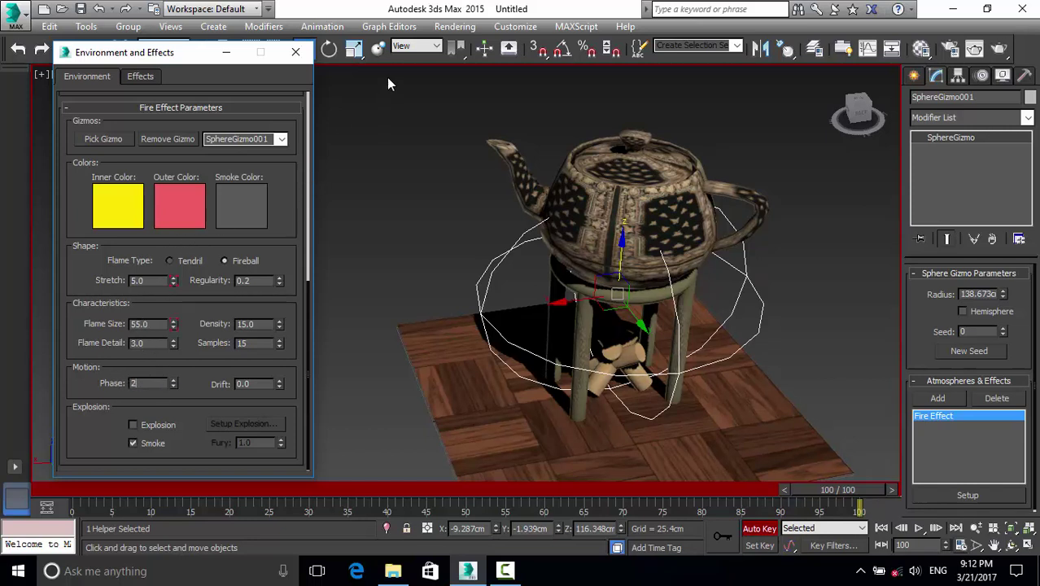
Step: In Render Setup, switch Time Output to the frame Range 1–100 and open Render Output Files
click(445, 31)
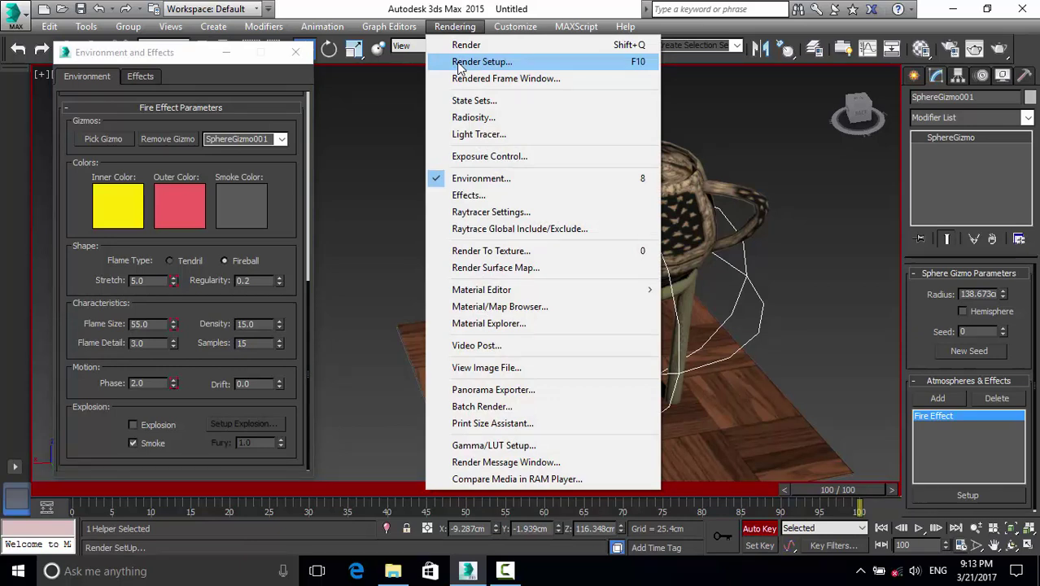
click(460, 65)
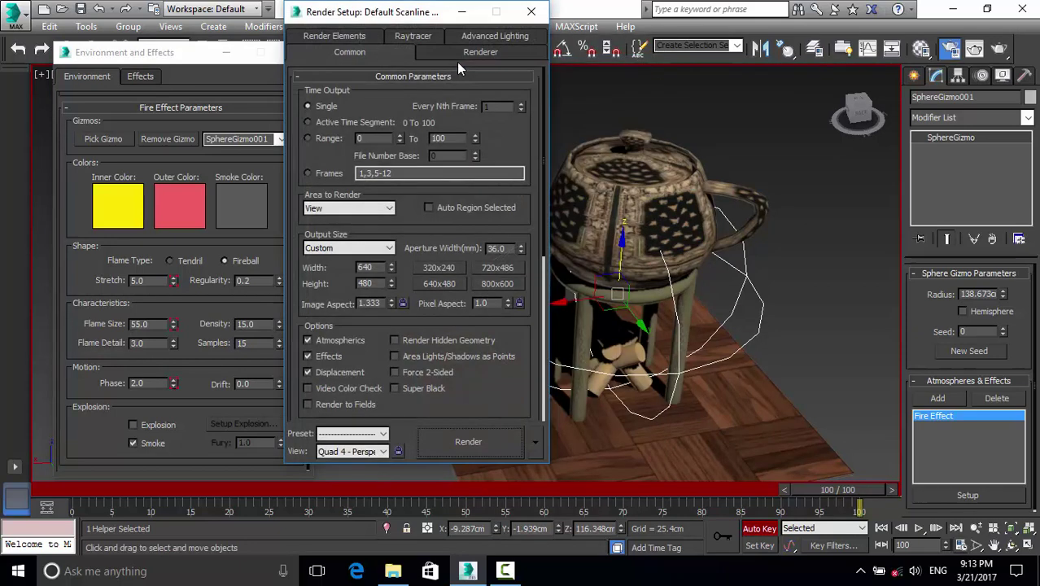
click(397, 133)
drag(540, 180, 545, 371)
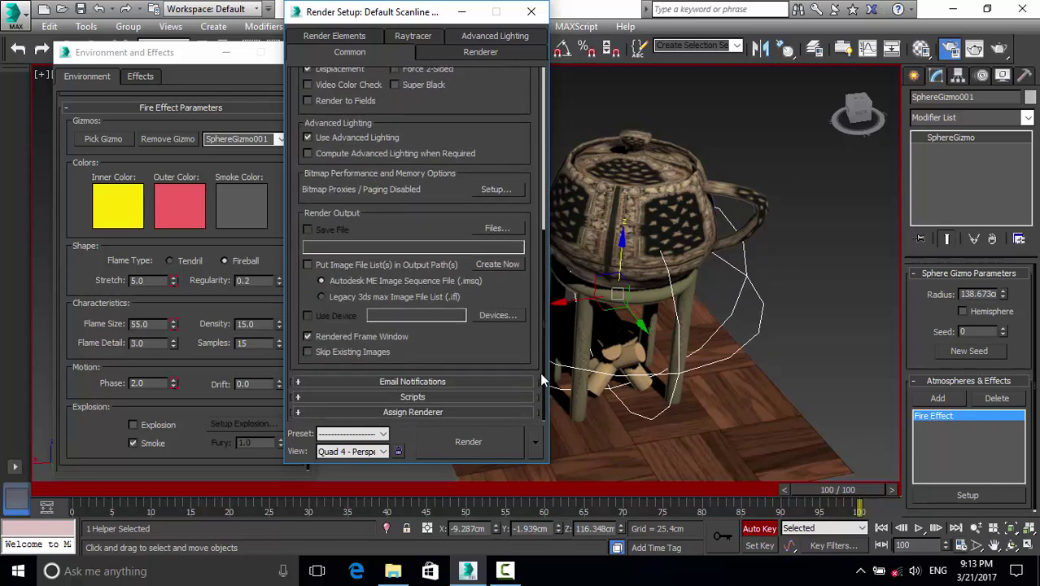
click(495, 230)
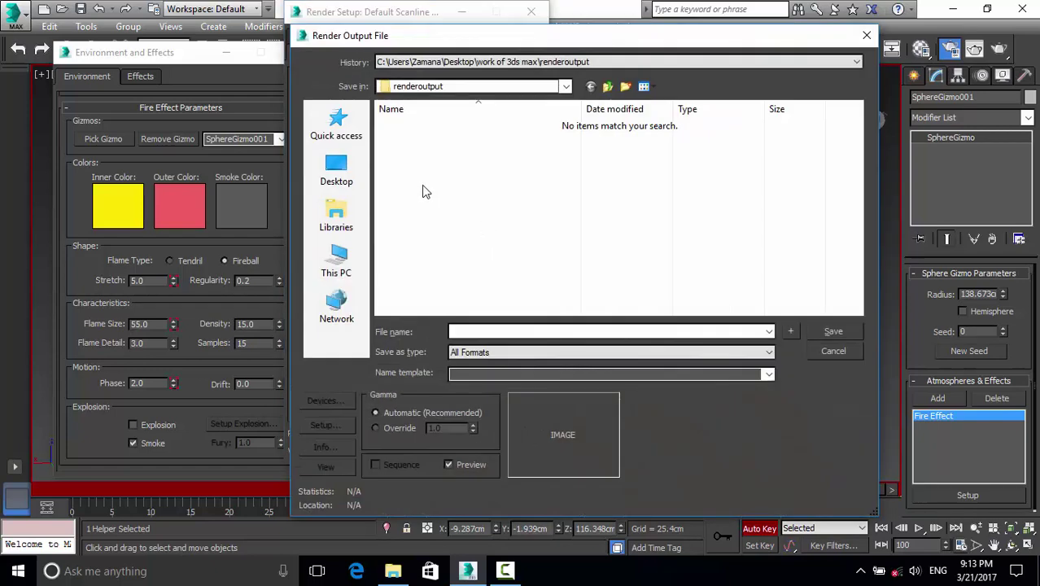
Step: Save the render output as AVI file qqq.avi on the Desktop with default compression
click(346, 182)
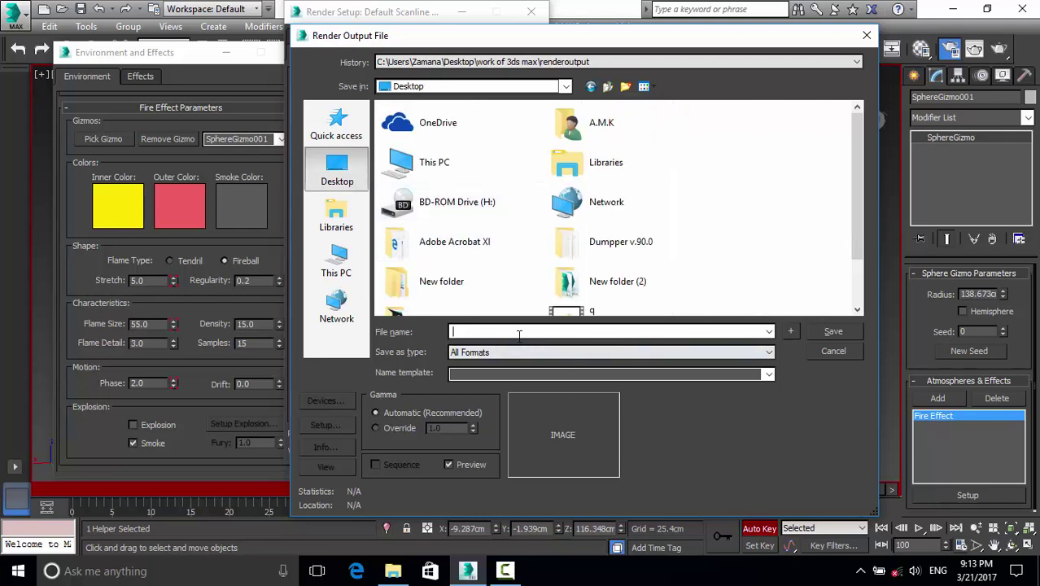
text(qqq)
click(523, 352)
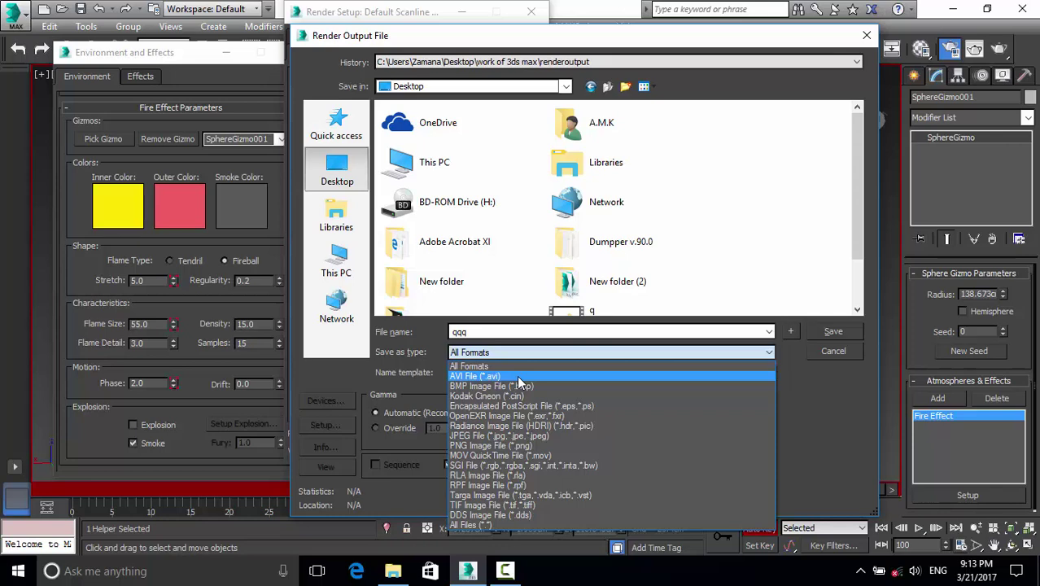
click(518, 378)
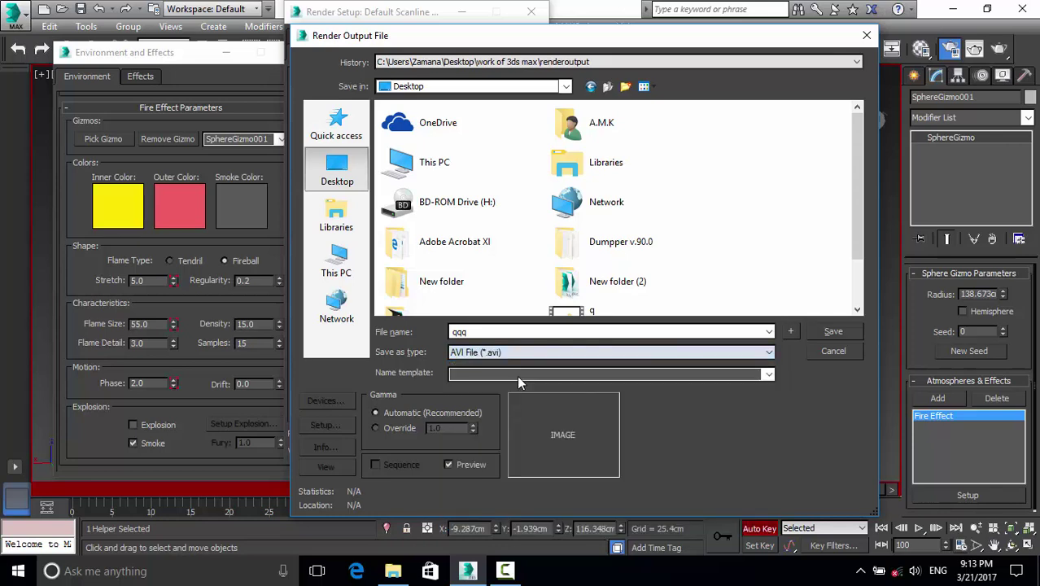
click(843, 331)
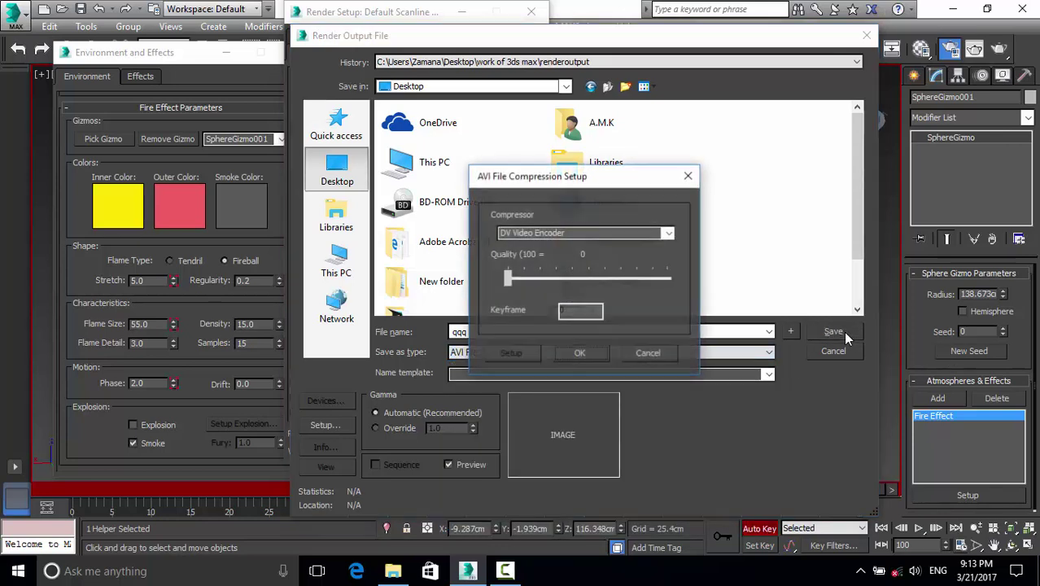
click(579, 353)
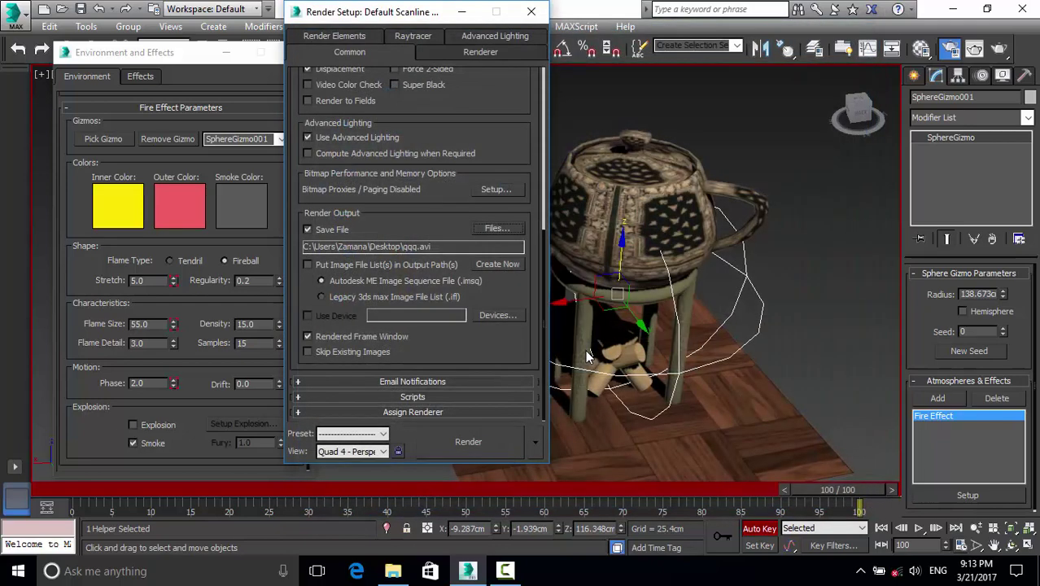
Step: Render all 100 animation frames to qqq.avi
click(485, 444)
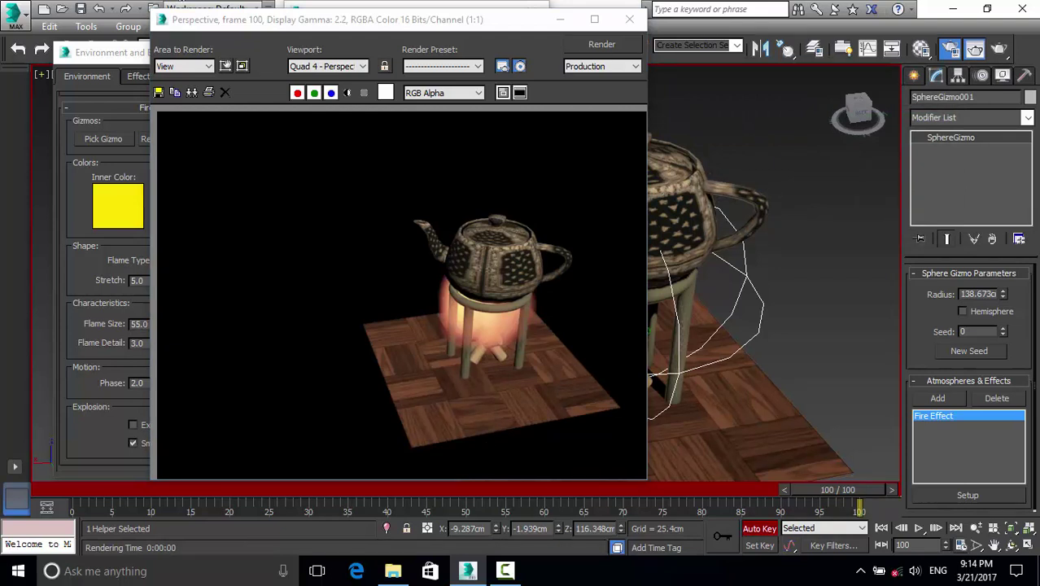
Step: Minimize 3ds Max, play qqq.avi from the desktop in Windows Media Player, then close it
click(952, 8)
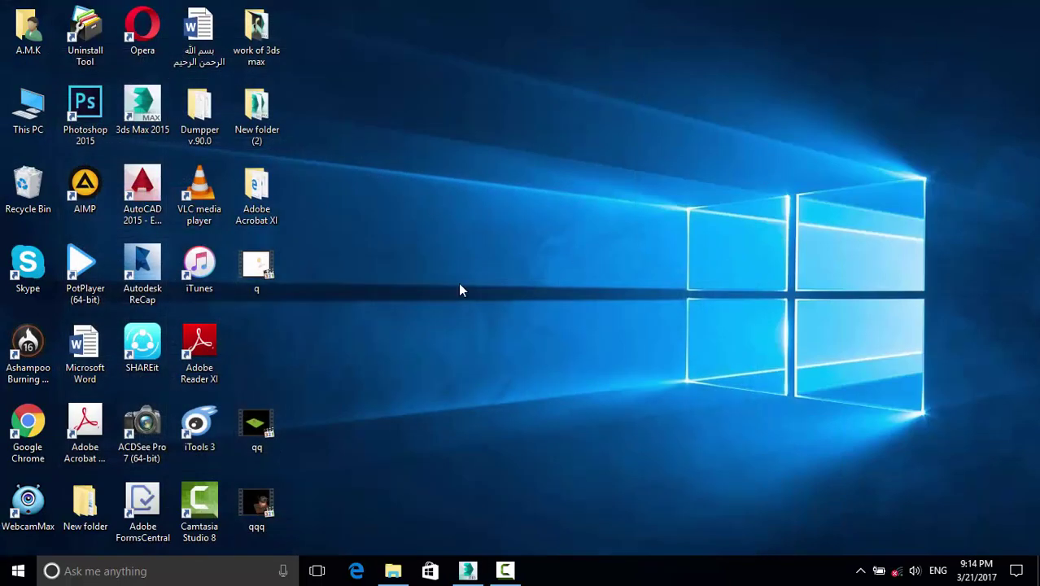
drag(279, 444, 276, 363)
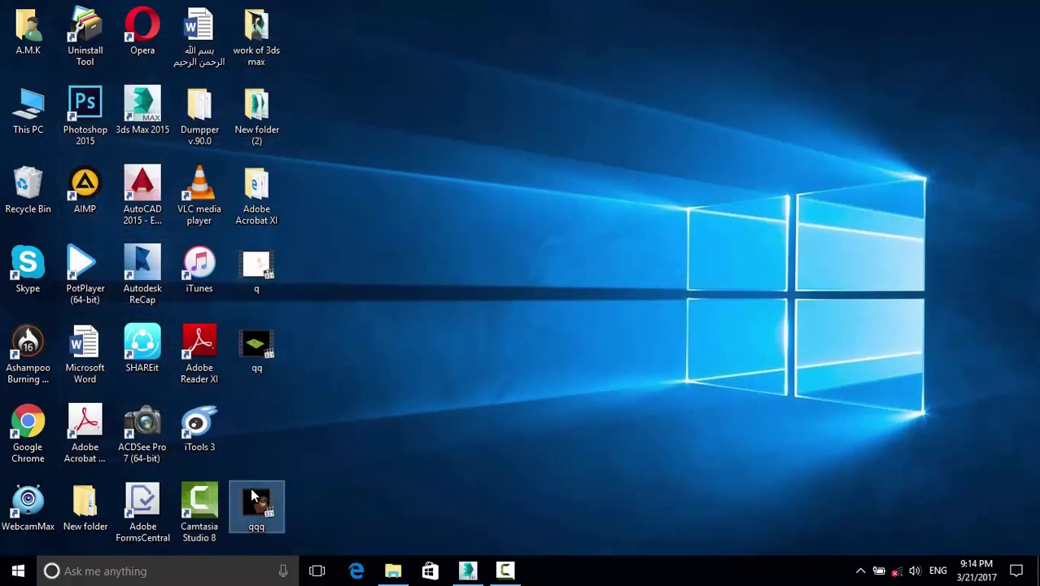
mouse_move(251, 487)
mouse_down()
mouse_move(255, 411)
mouse_move(259, 429)
mouse_up()
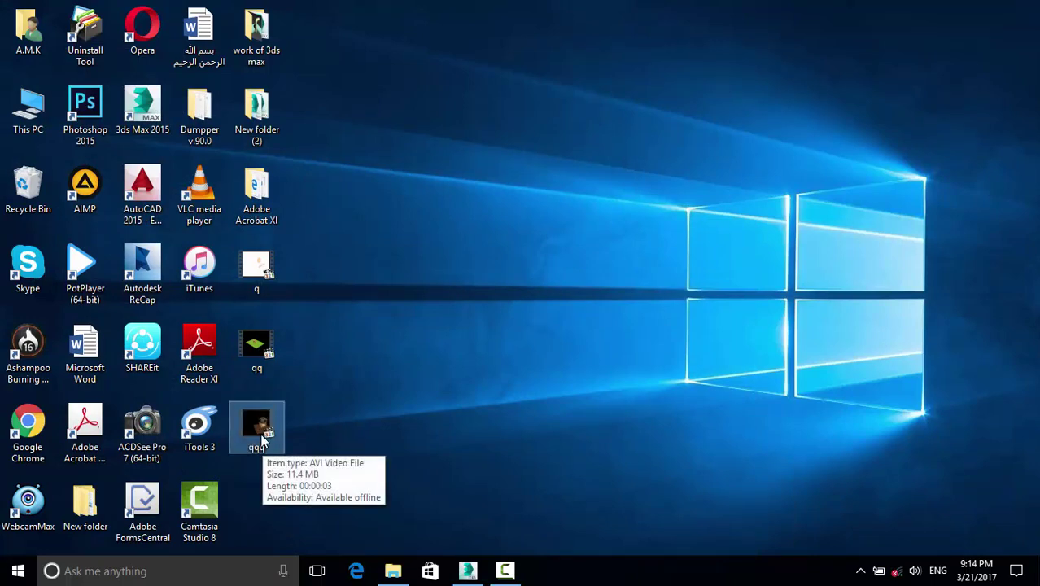
double_click(259, 428)
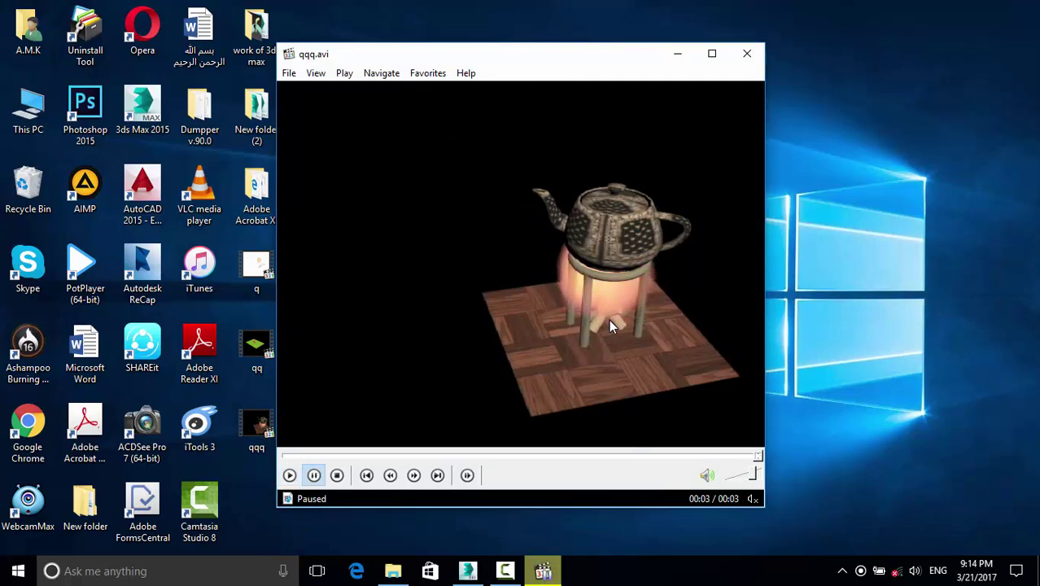
click(746, 53)
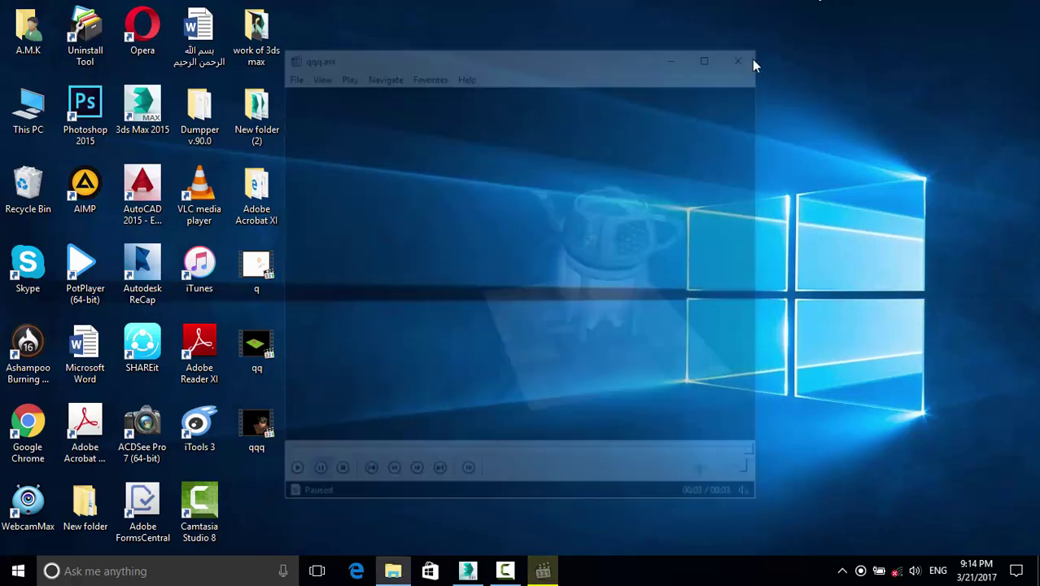
click(503, 569)
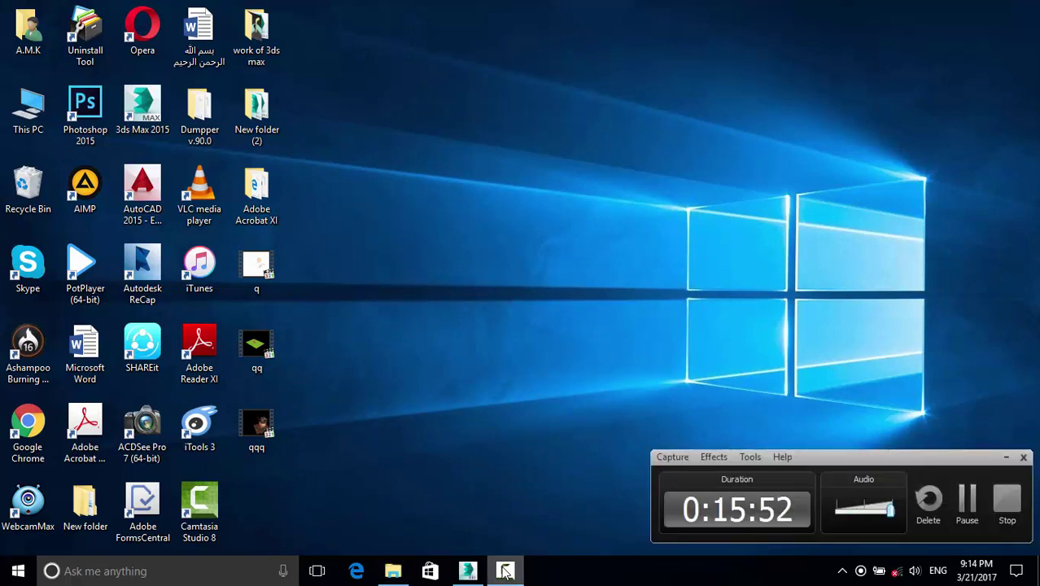